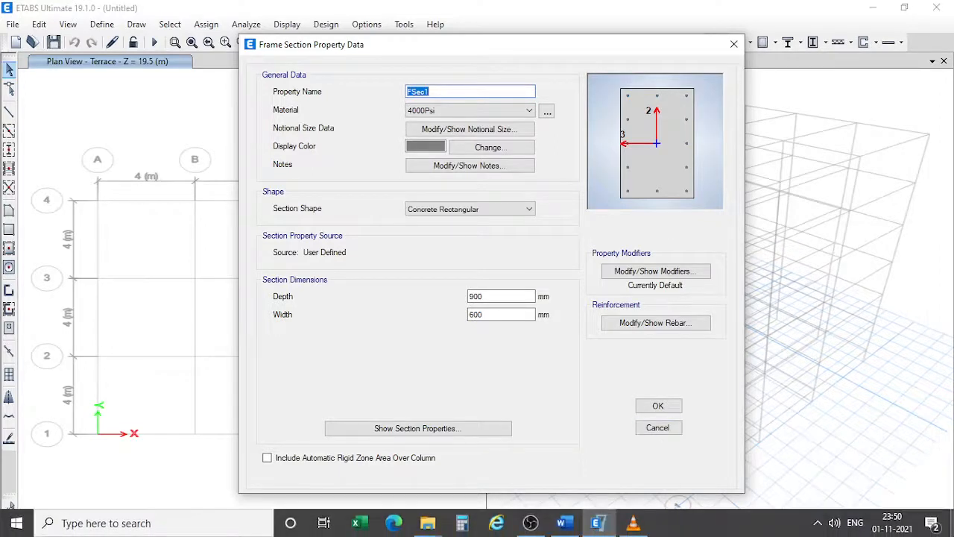
Name the column section C_200X600_M30 with M30 material, 600 mm depth and 200 mm width.
text(C_200X600_M30)
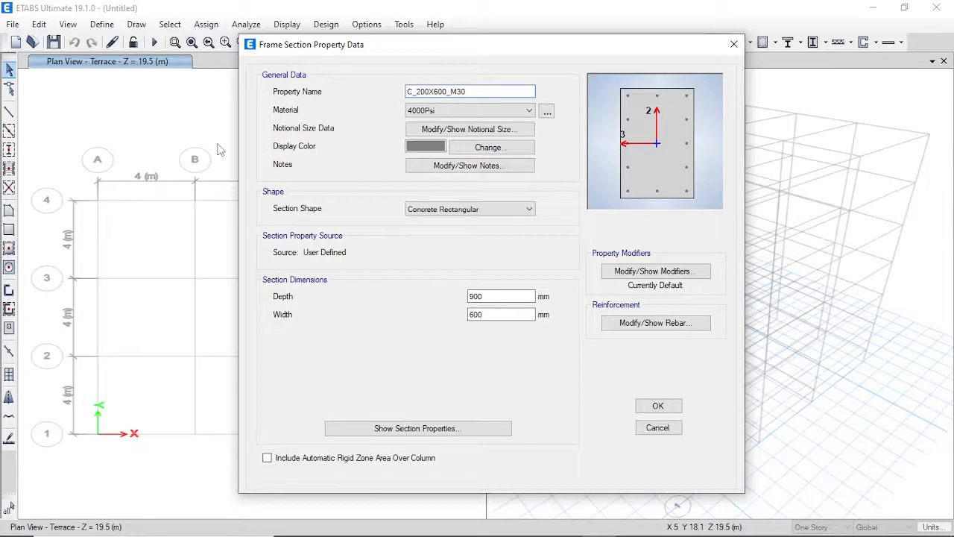
click(460, 112)
click(436, 159)
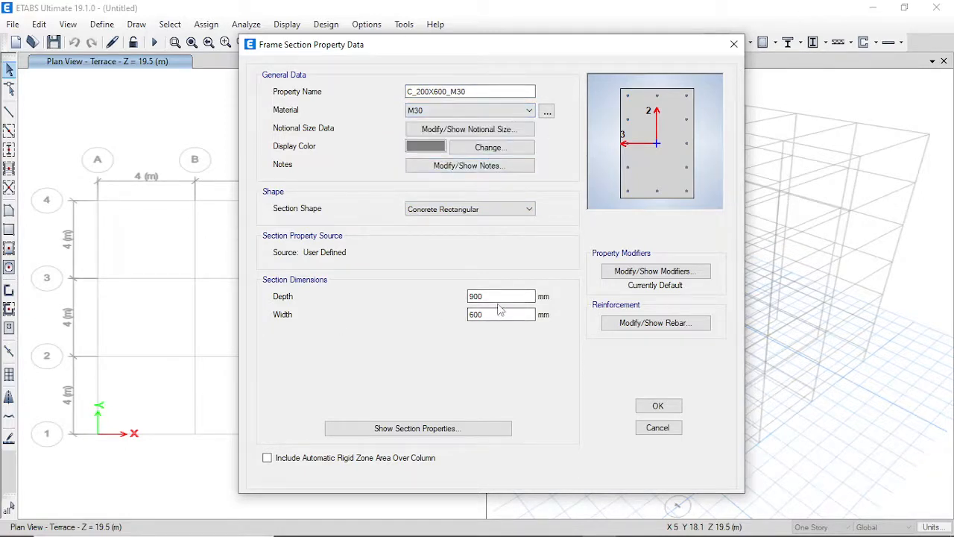
double_click(505, 297)
text(6)
key(Tab)
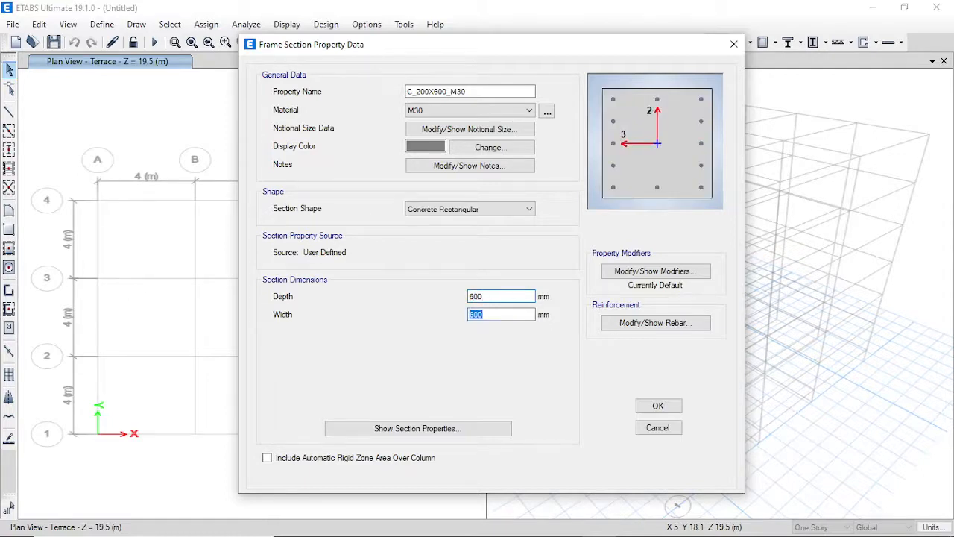
key(Tab)
key(Tab)
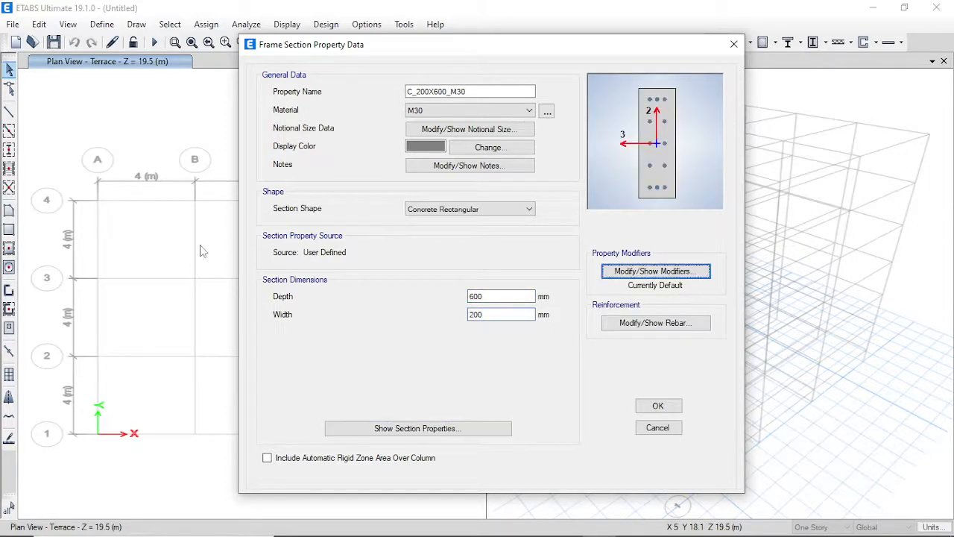
Set the column reinforcement to HYSD500 longitudinal bars and HYSD415 ties.
click(684, 324)
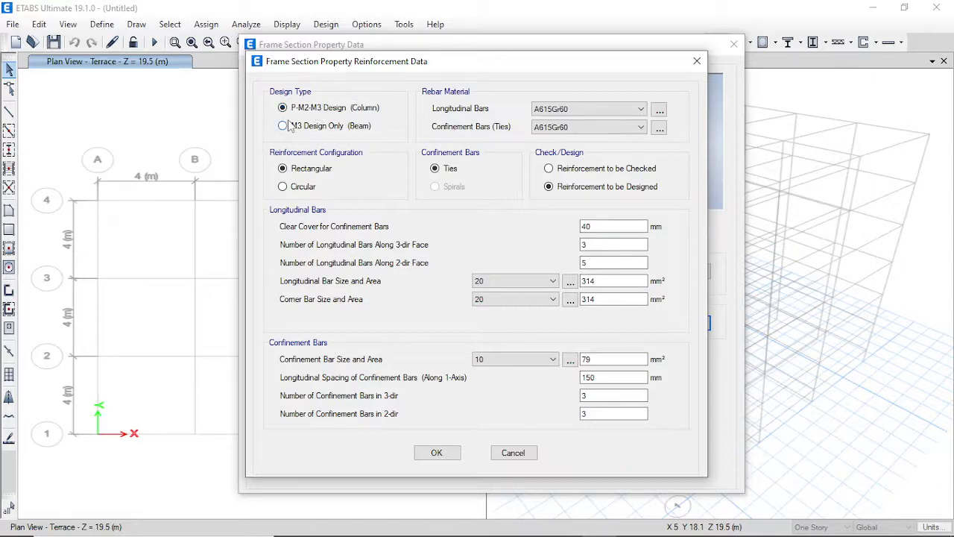
click(604, 110)
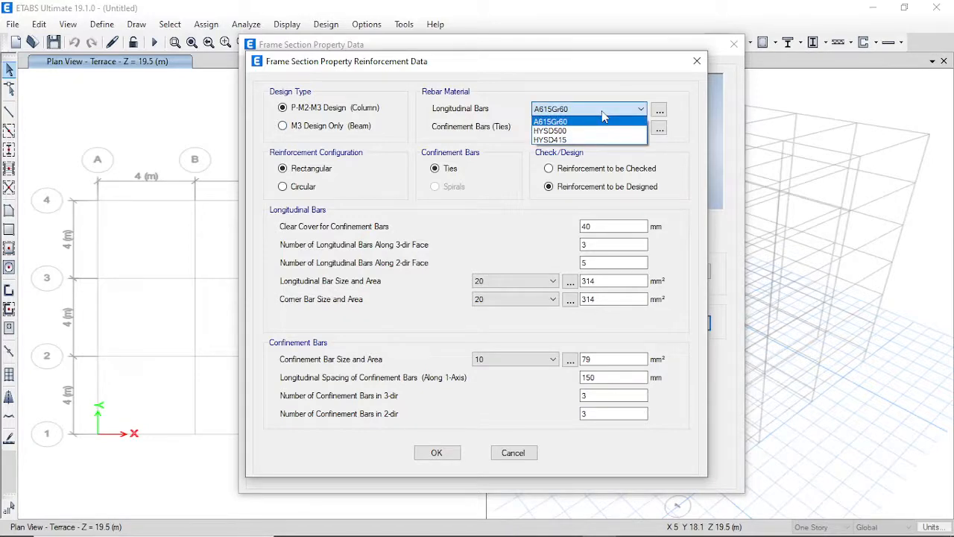
click(570, 132)
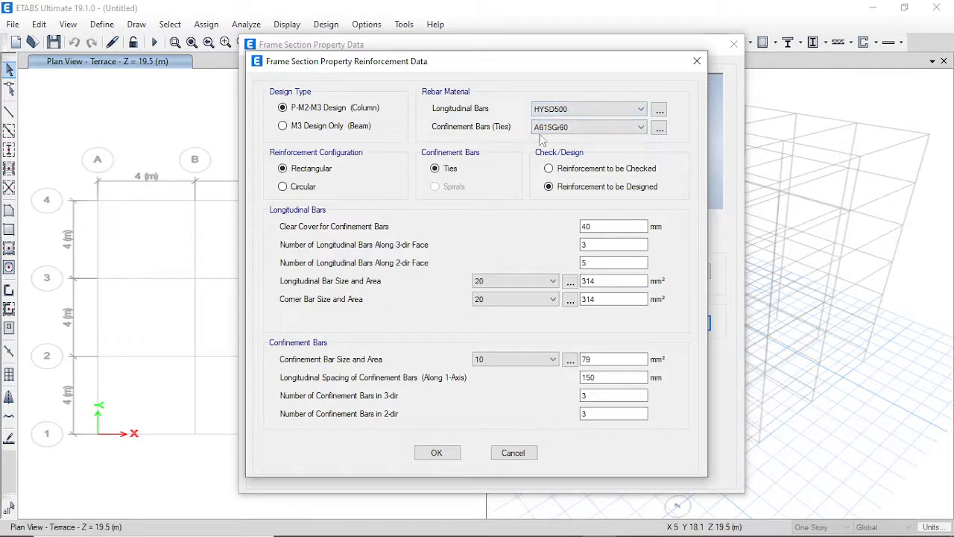
click(559, 128)
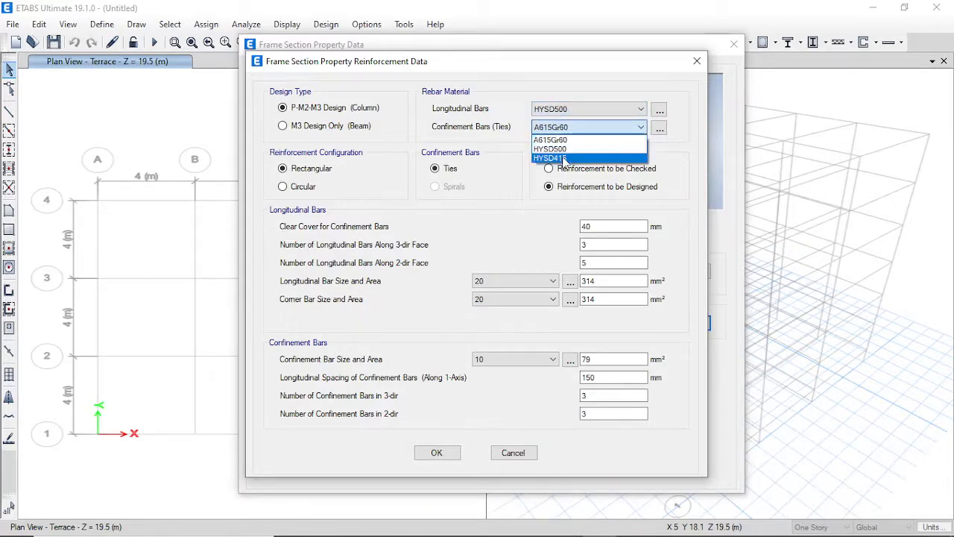
click(552, 158)
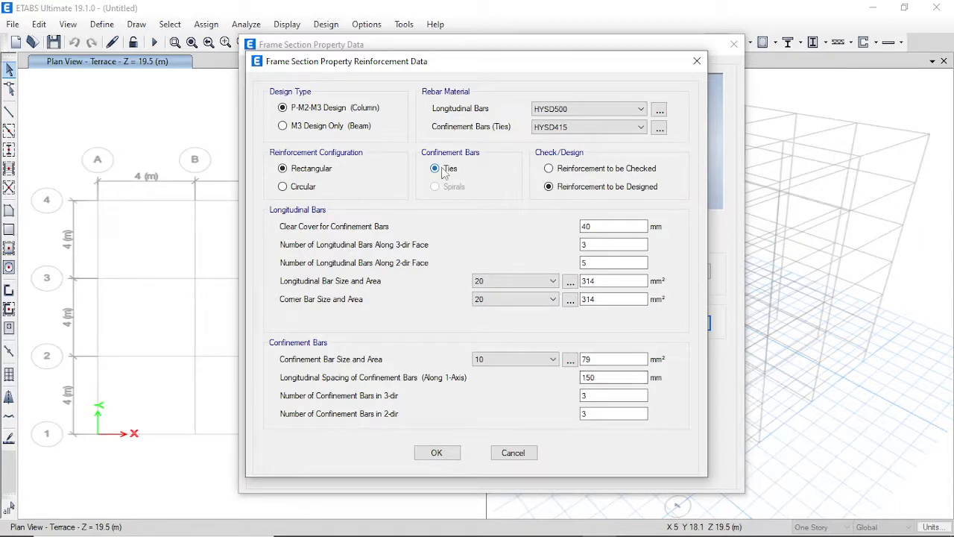
click(438, 454)
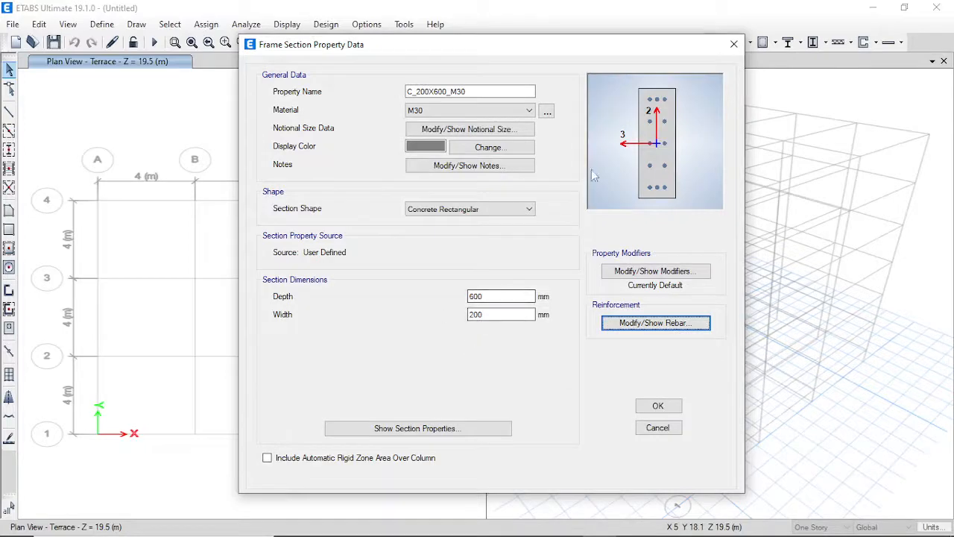
Save C_200X600_M30 and add a new concrete rectangular frame section.
click(658, 405)
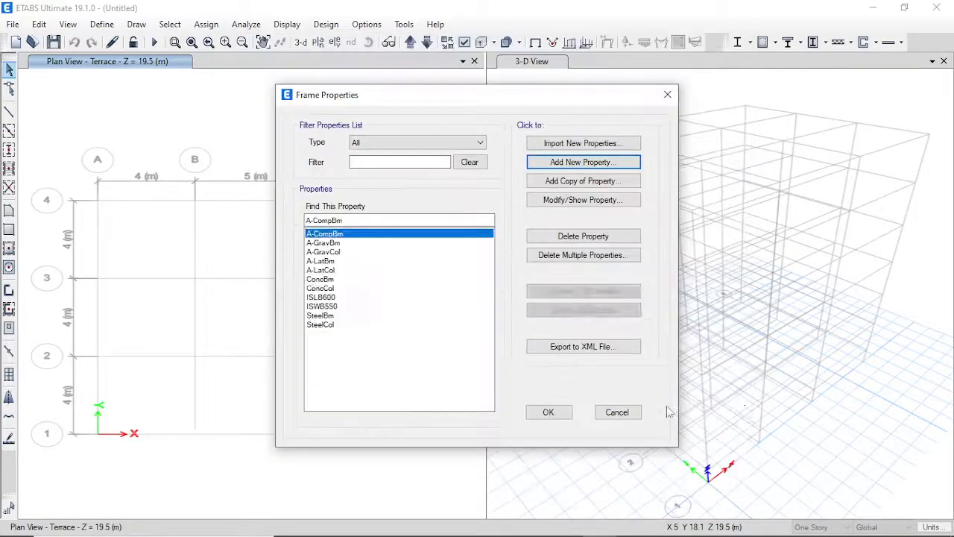
click(583, 162)
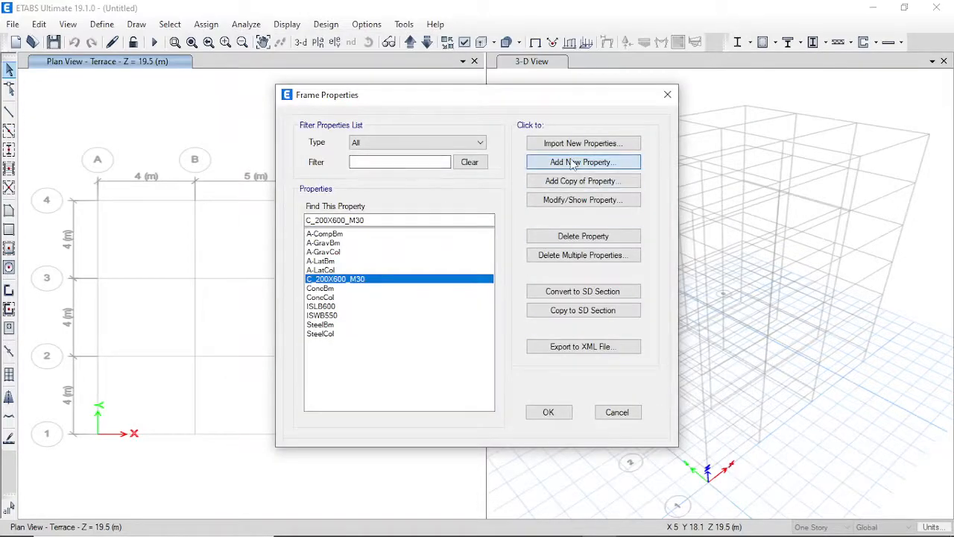
click(224, 234)
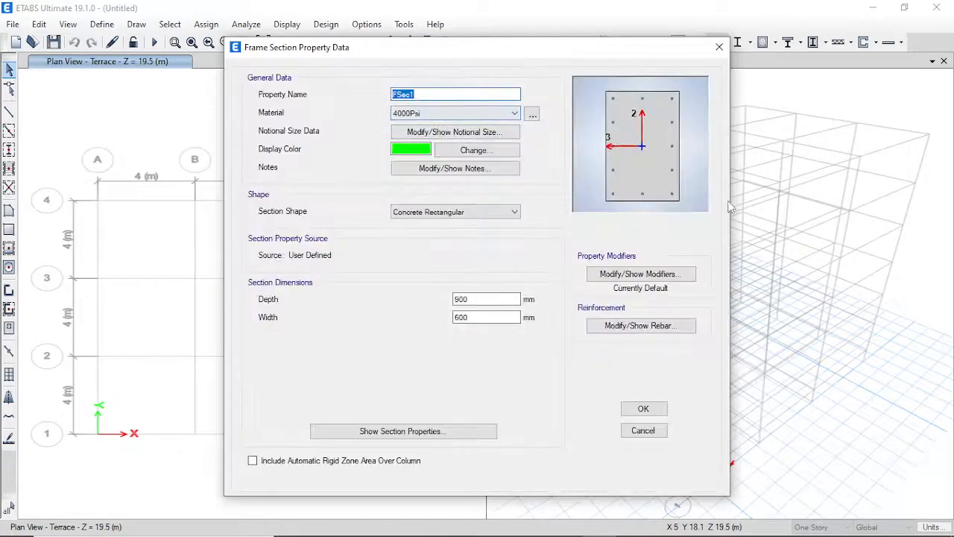
Name the new section B_200X450_M25 with M25 concrete, 450 mm deep and 200 mm wide.
text(B_200X450_M25)
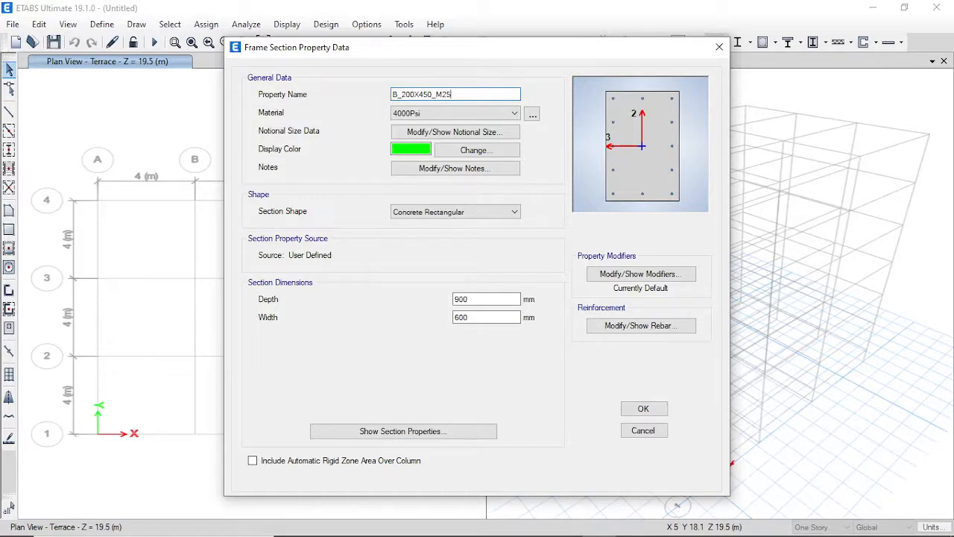
key(Tab)
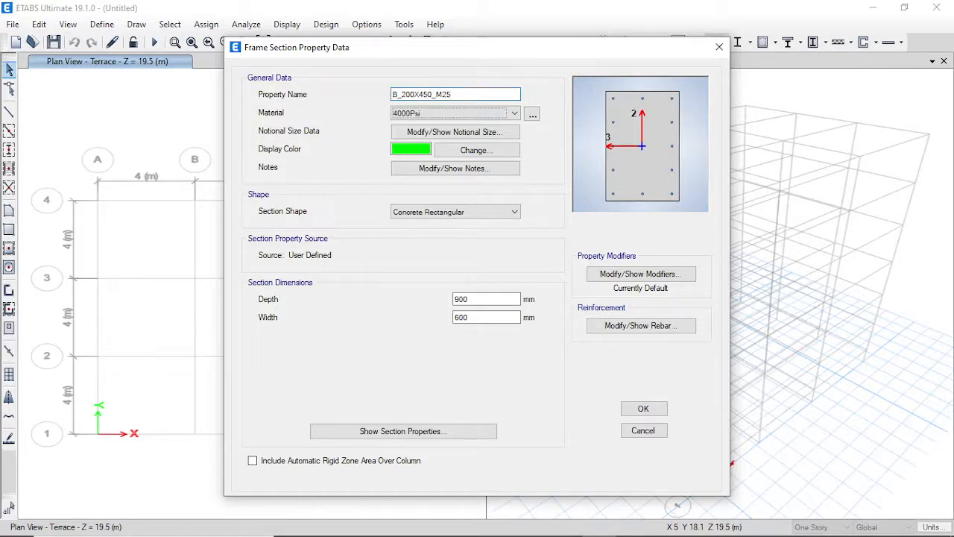
key(m)
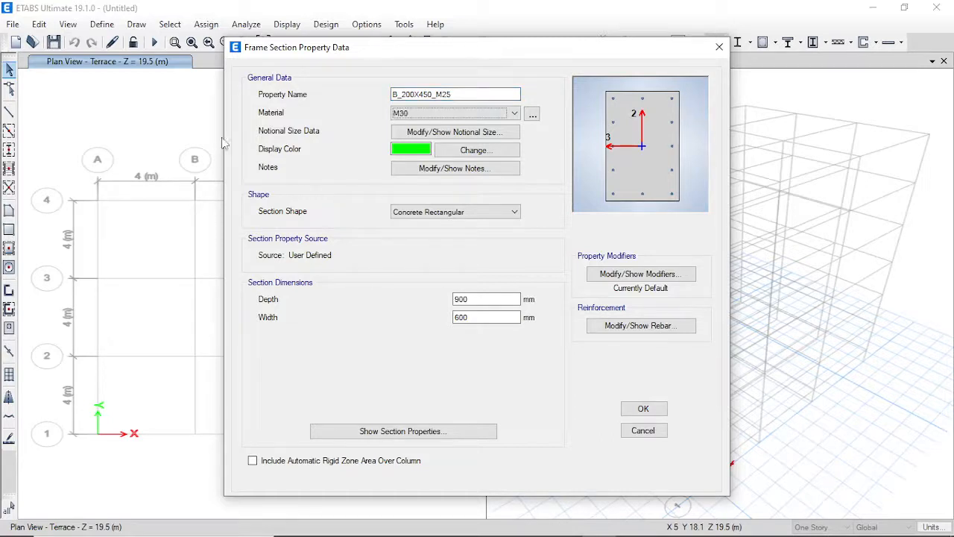
click(415, 114)
click(425, 170)
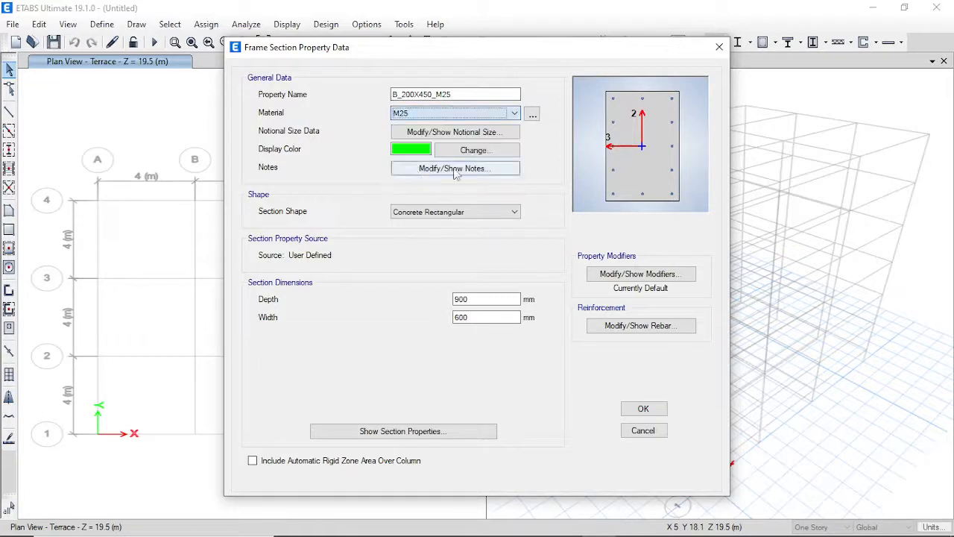
drag(507, 299, 411, 300)
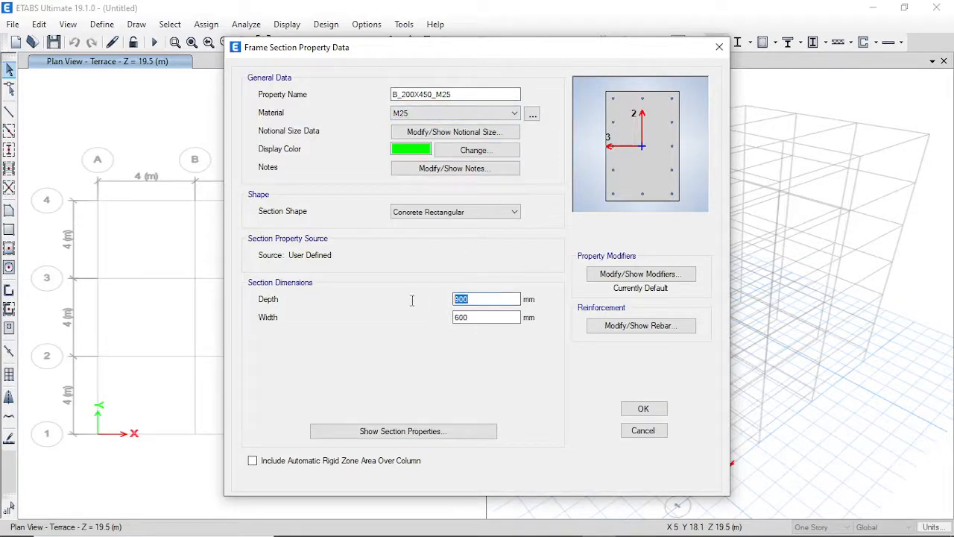
text(450)
key(Tab)
text(200)
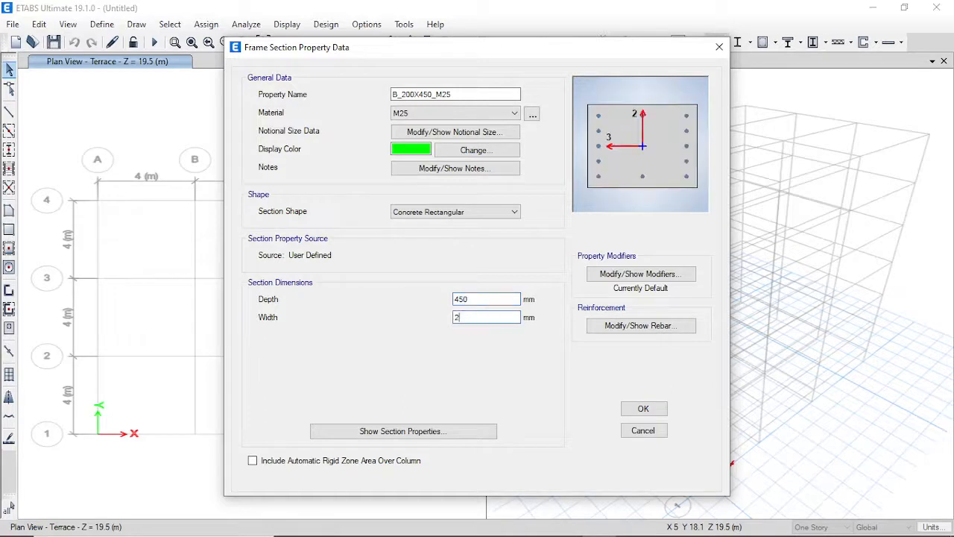
key(Tab)
click(640, 325)
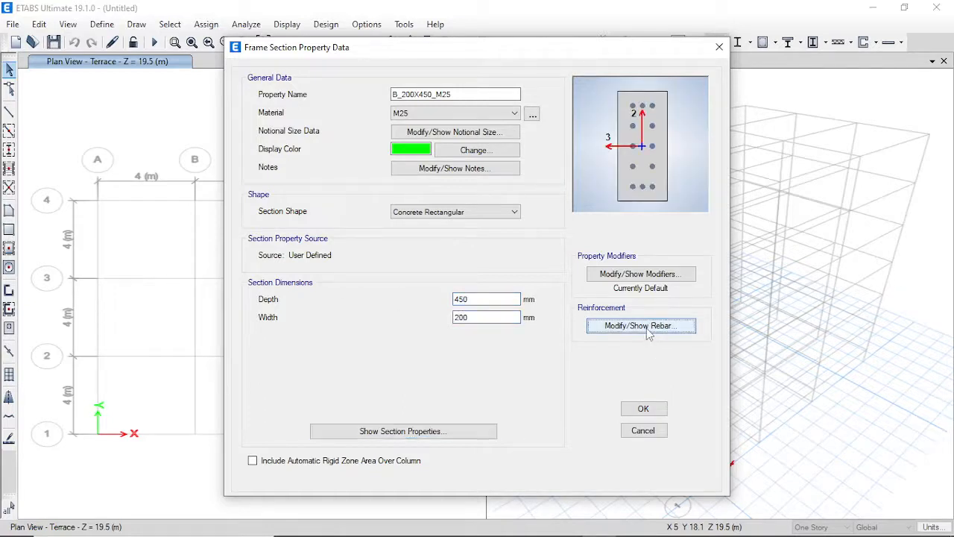
Set B_200X450_M25 to M3 beam design with HYSD500 bars and HYSD415 ties, then save it.
click(319, 126)
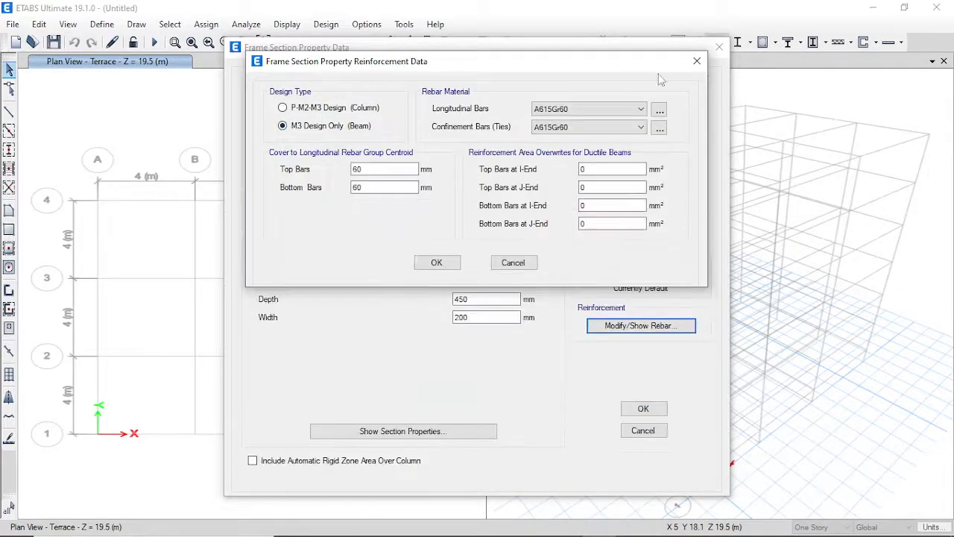
click(589, 124)
click(589, 112)
click(589, 109)
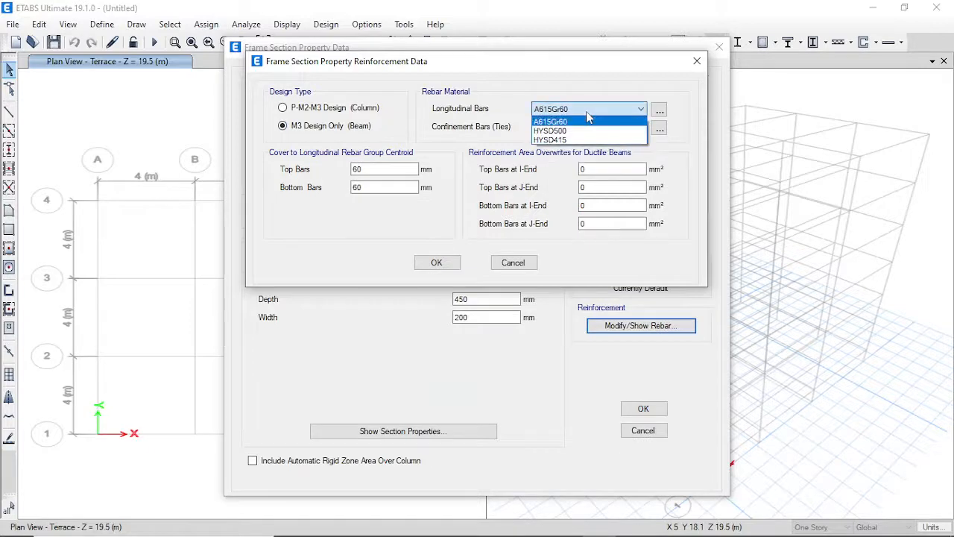
click(576, 131)
click(576, 131)
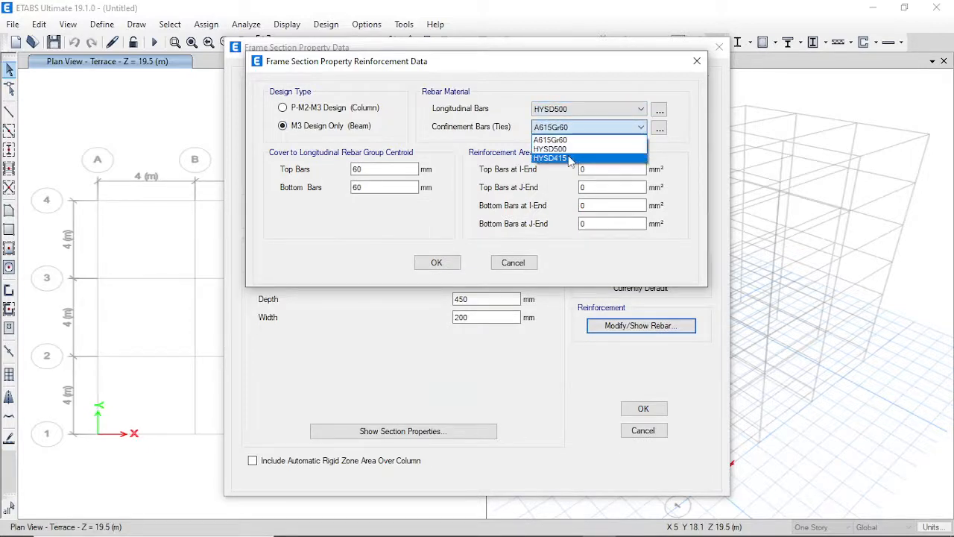
click(570, 155)
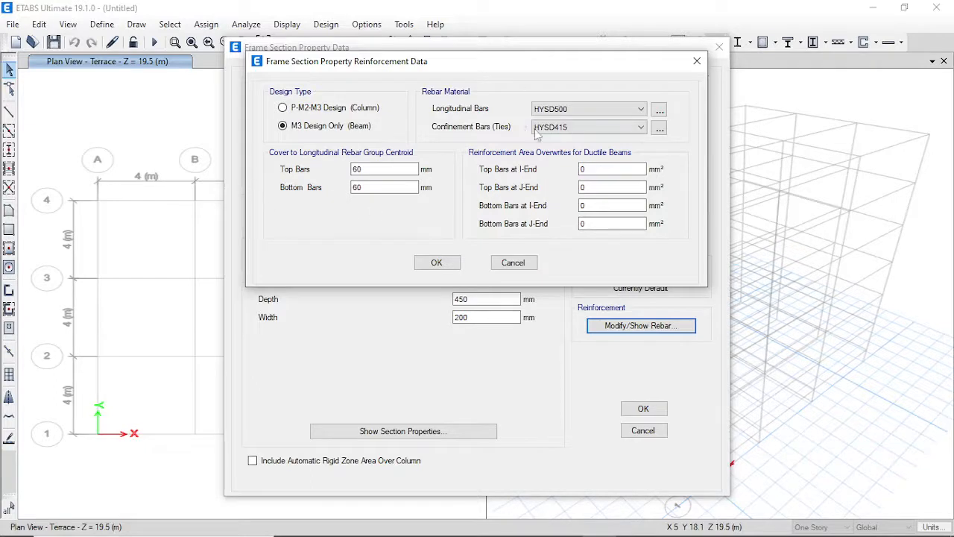
click(436, 263)
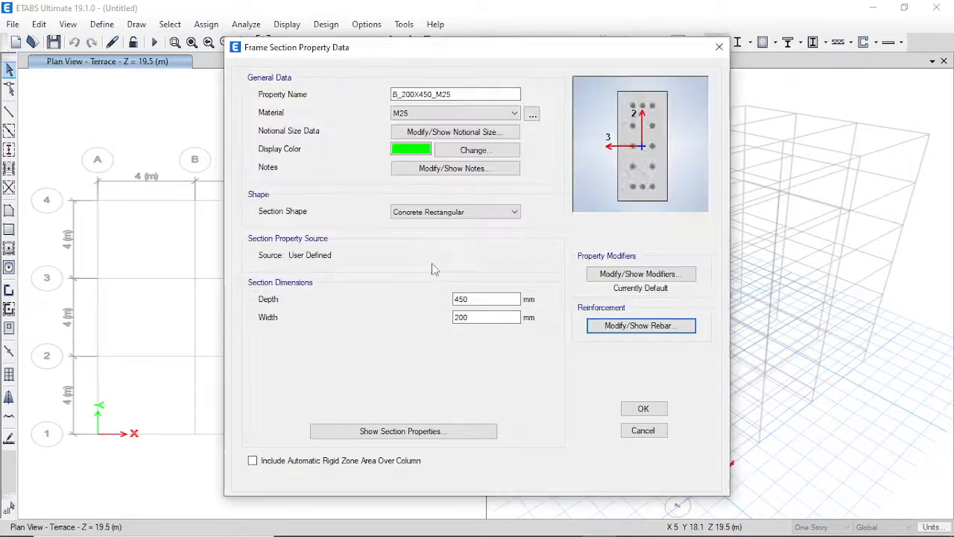
click(643, 409)
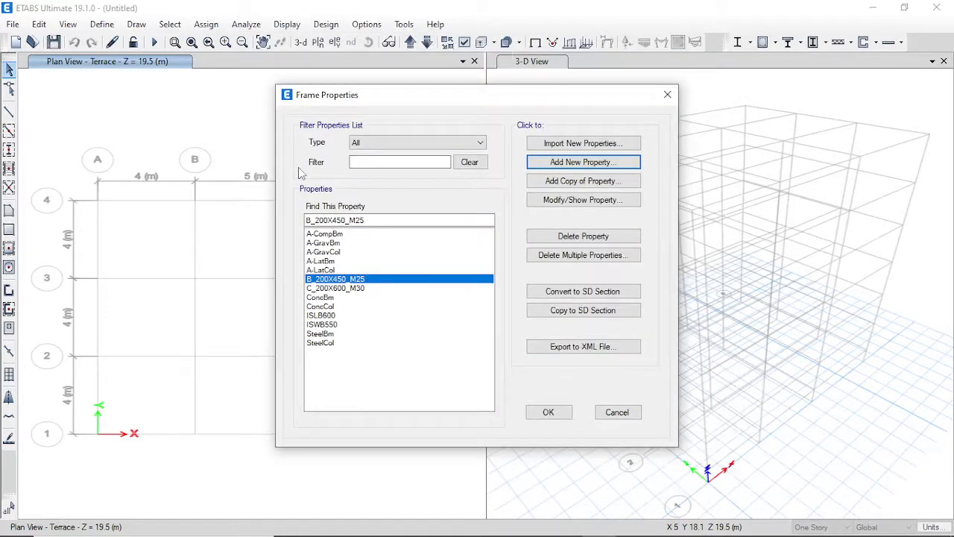
Close the frame sections and start a new slab section property.
click(564, 414)
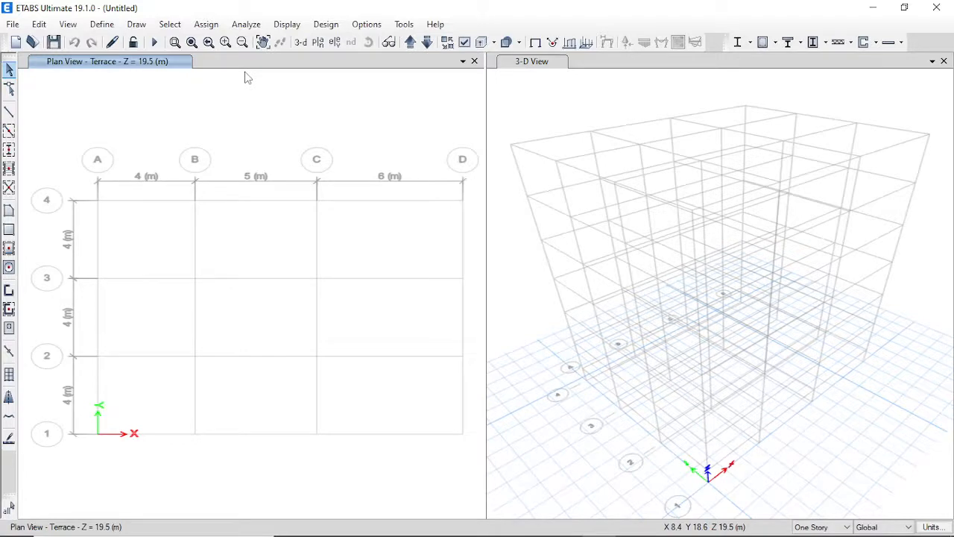
click(101, 24)
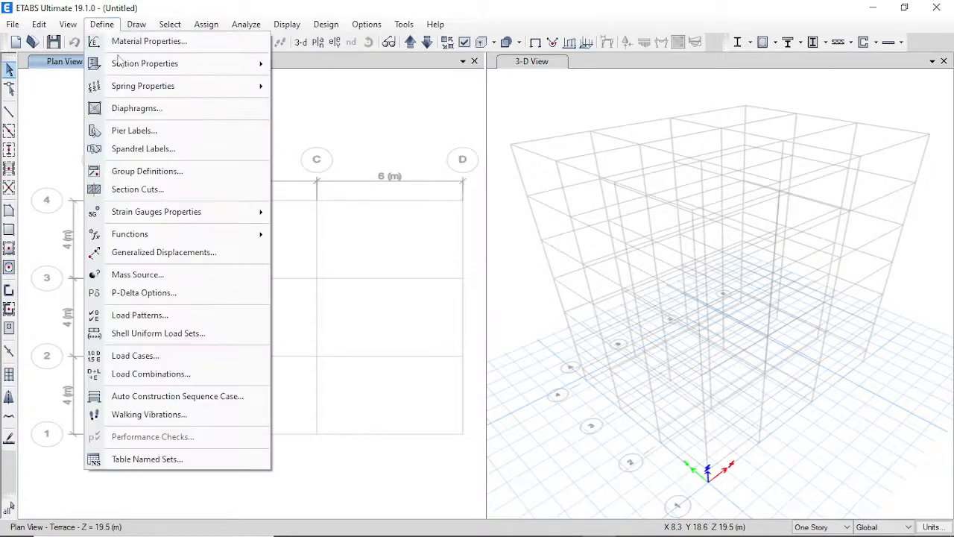
mouse_move(127, 63)
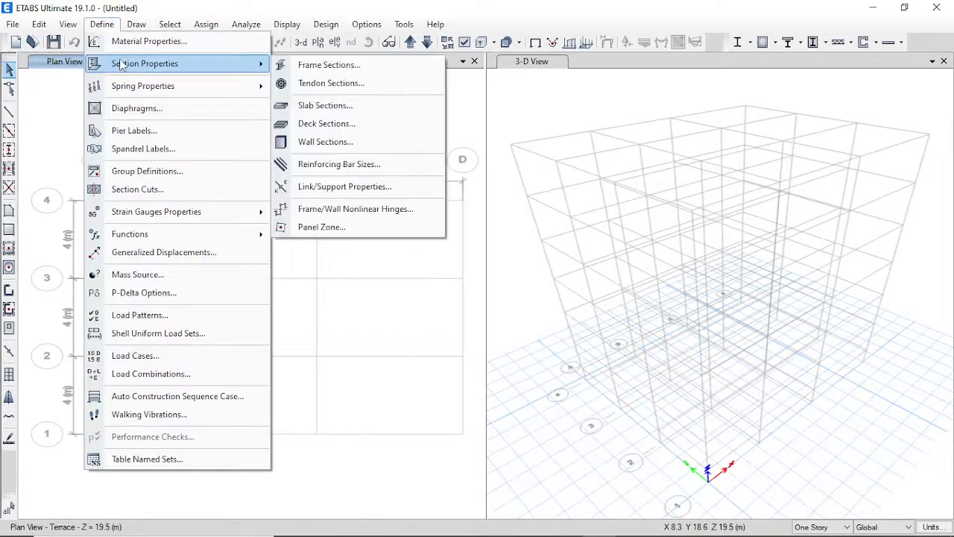
click(324, 105)
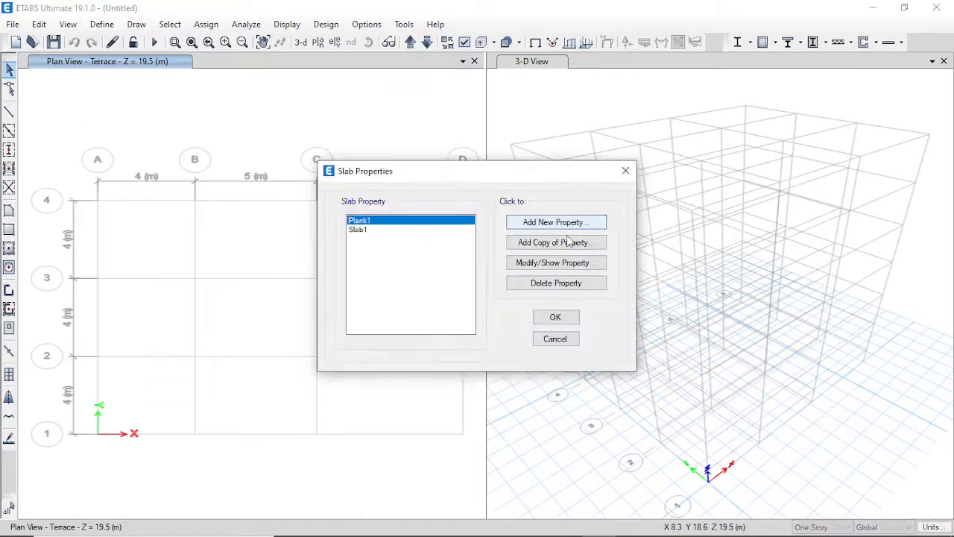
click(571, 225)
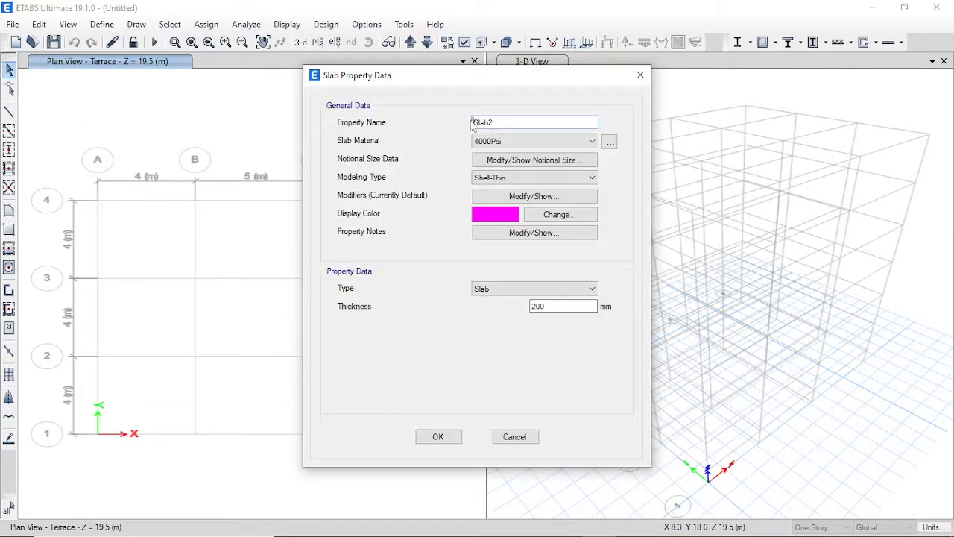
Define slab 150Tk Slab_M25 in M25 concrete, 150 mm thick, and close the list.
drag(498, 120, 302, 110)
text(150Tk Slan)
click(529, 141)
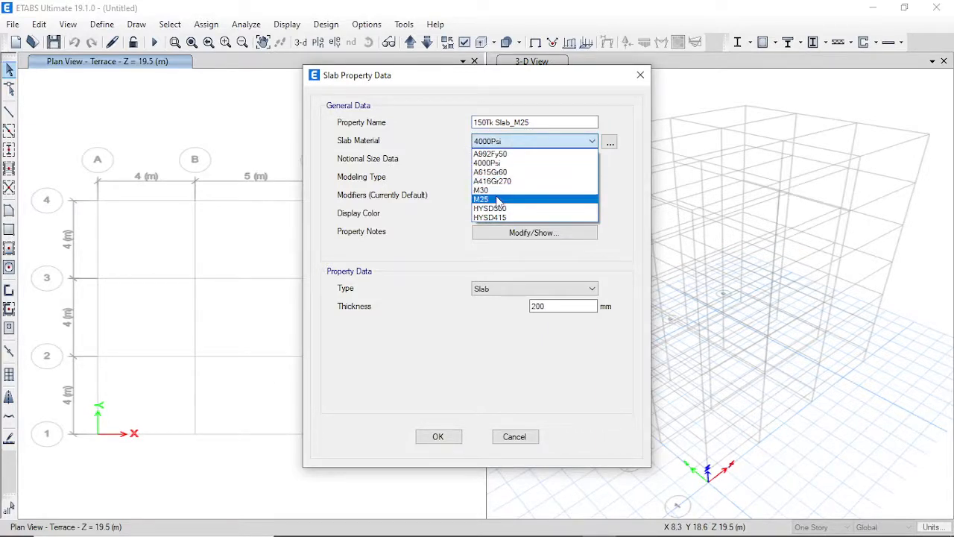
click(500, 200)
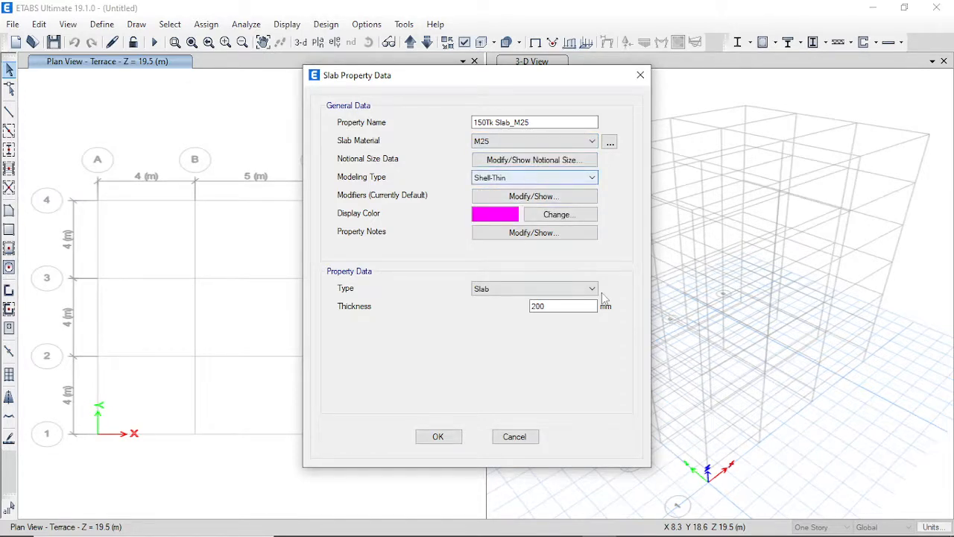
double_click(563, 305)
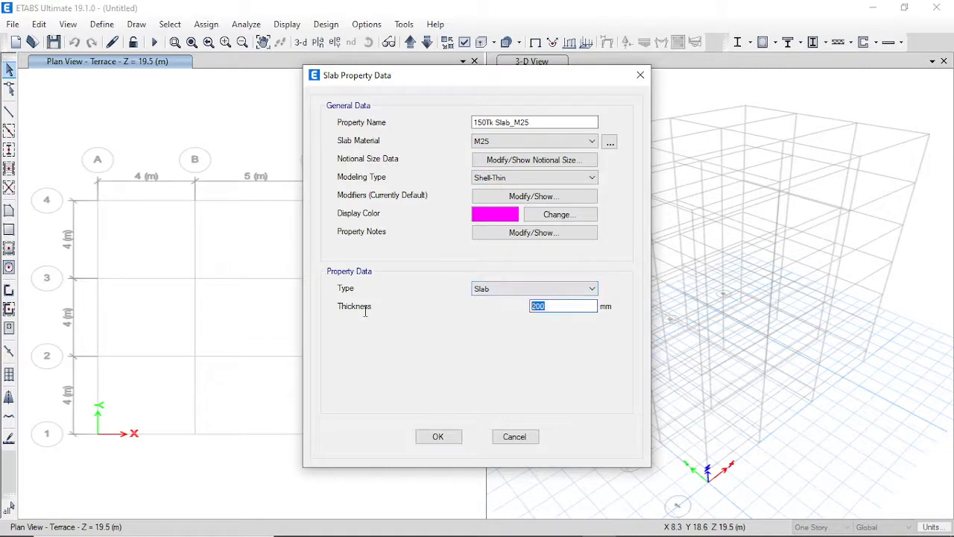
text(150)
click(424, 442)
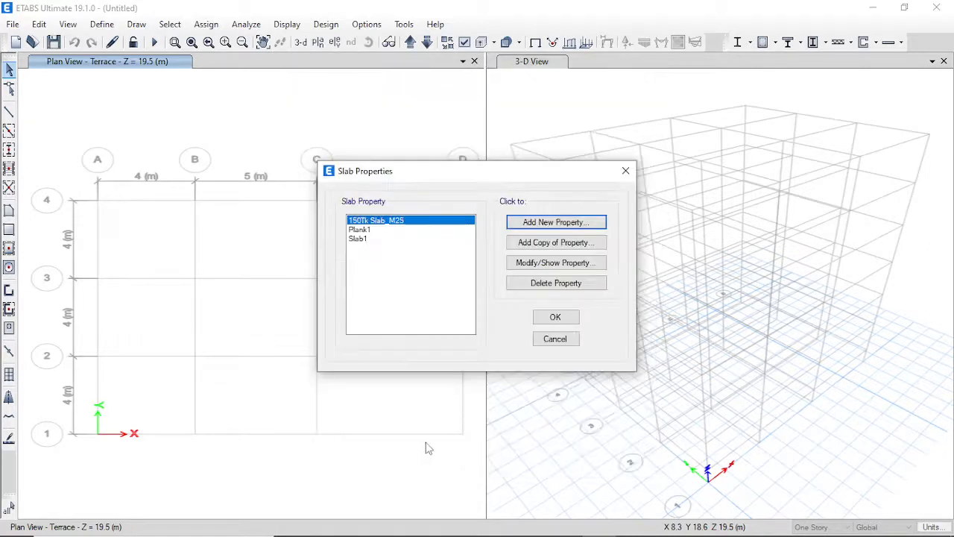
click(555, 318)
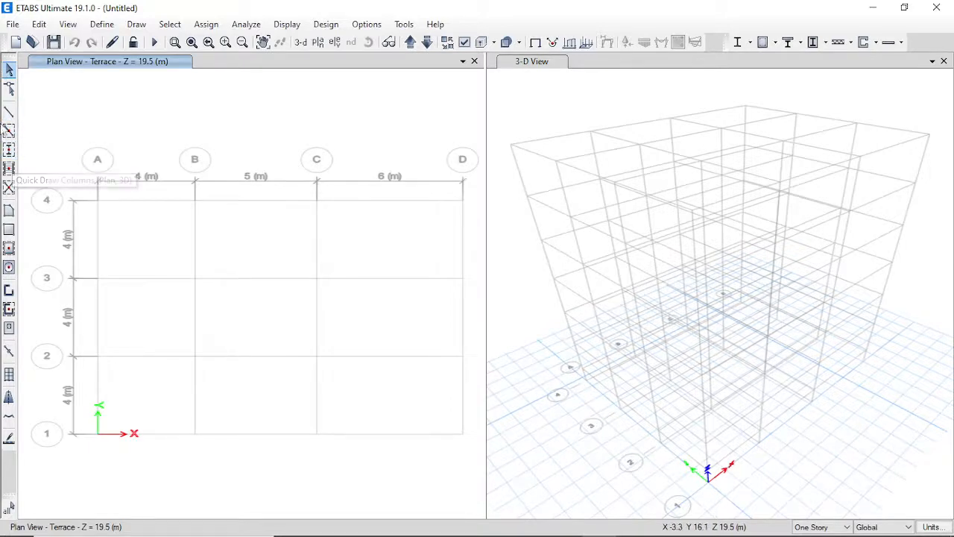
click(9, 110)
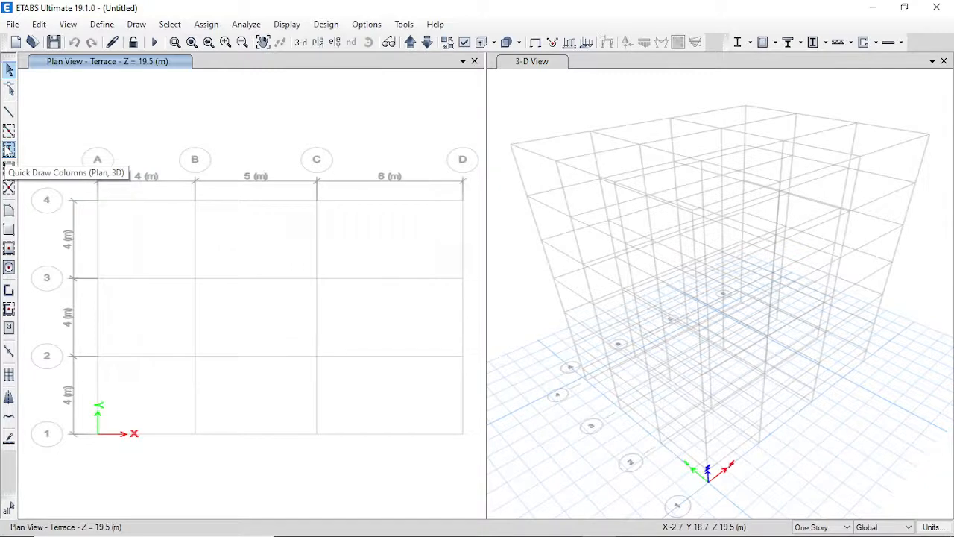
click(9, 151)
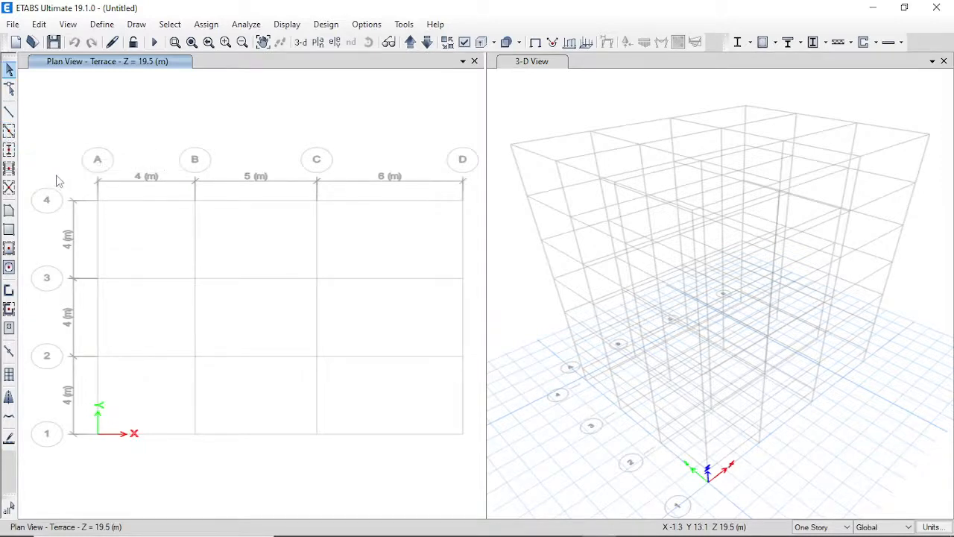
Start Quick Draw Columns with C_200X600_M30 as the column section.
click(137, 24)
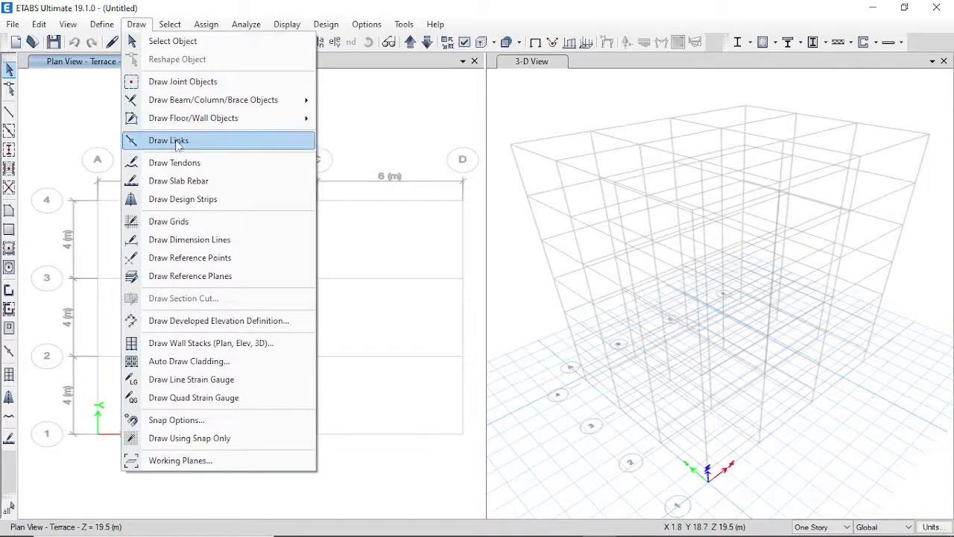
mouse_move(177, 106)
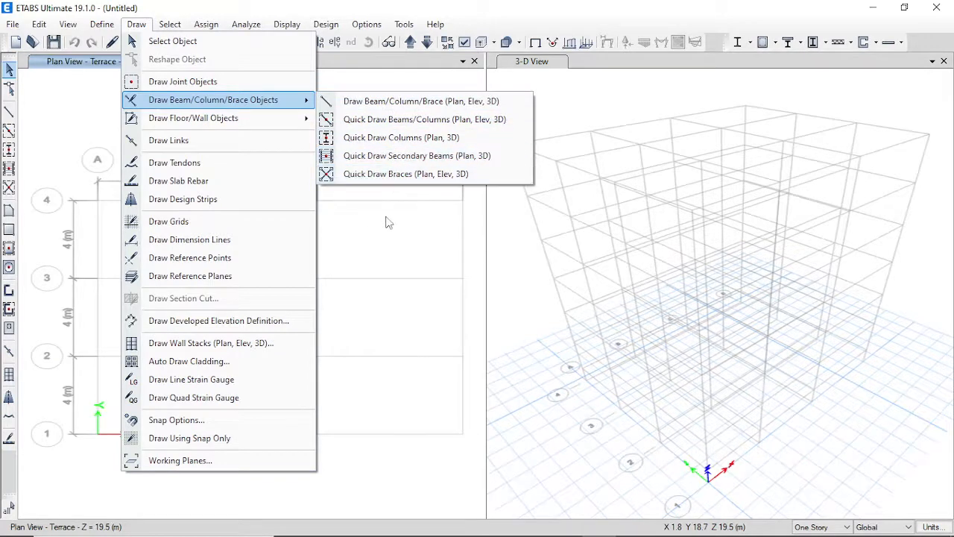
click(265, 4)
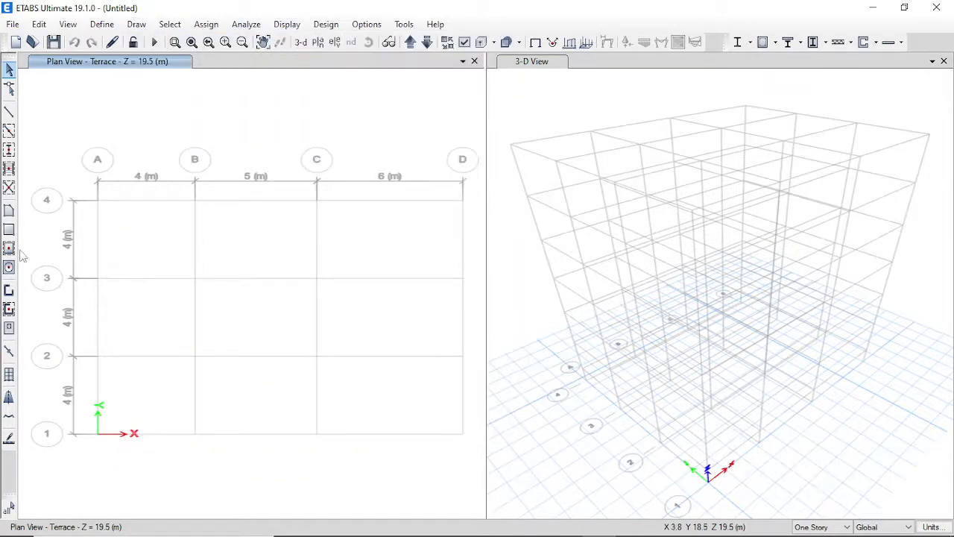
click(11, 152)
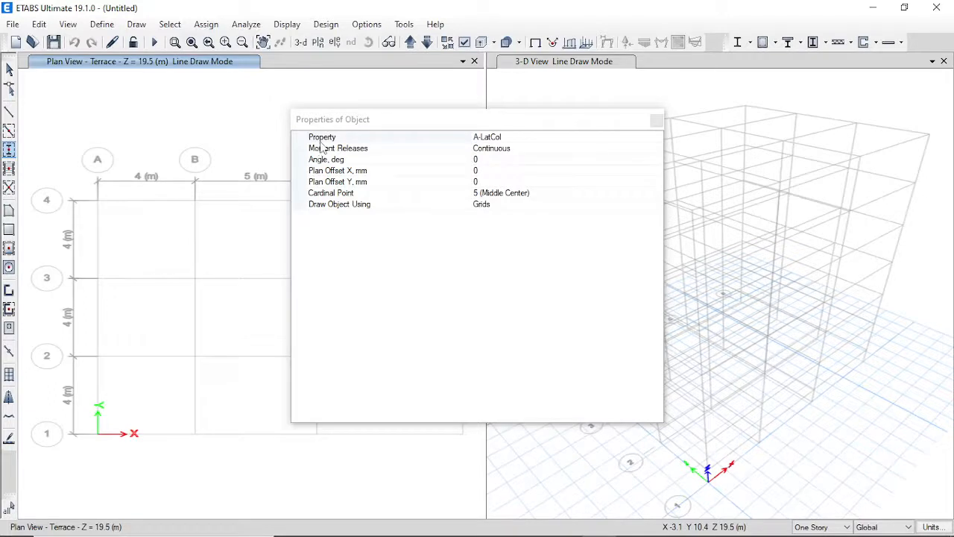
click(541, 138)
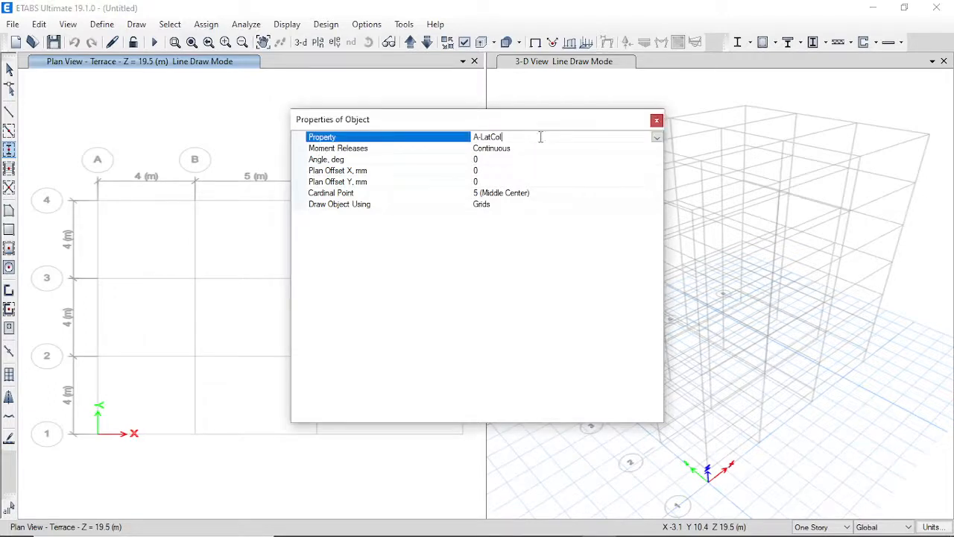
click(657, 138)
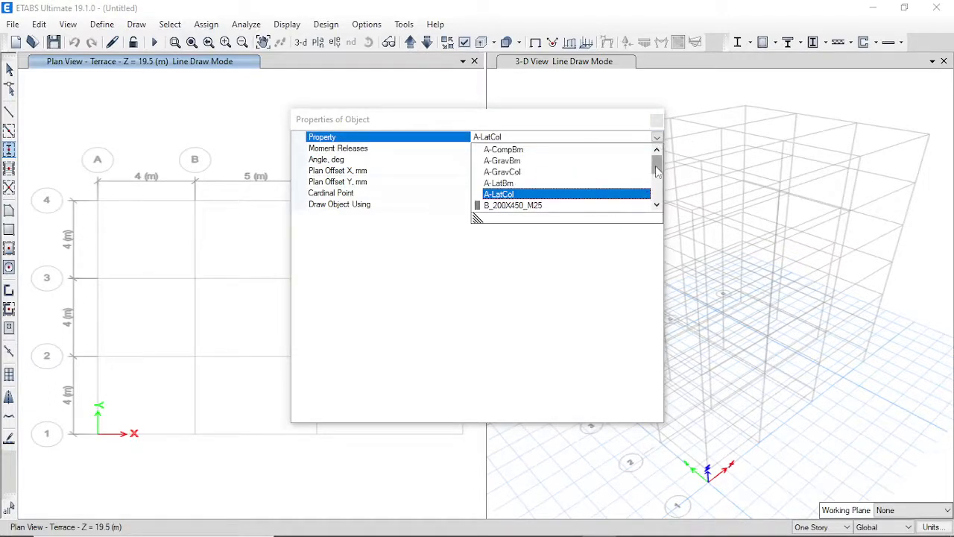
drag(656, 163, 656, 180)
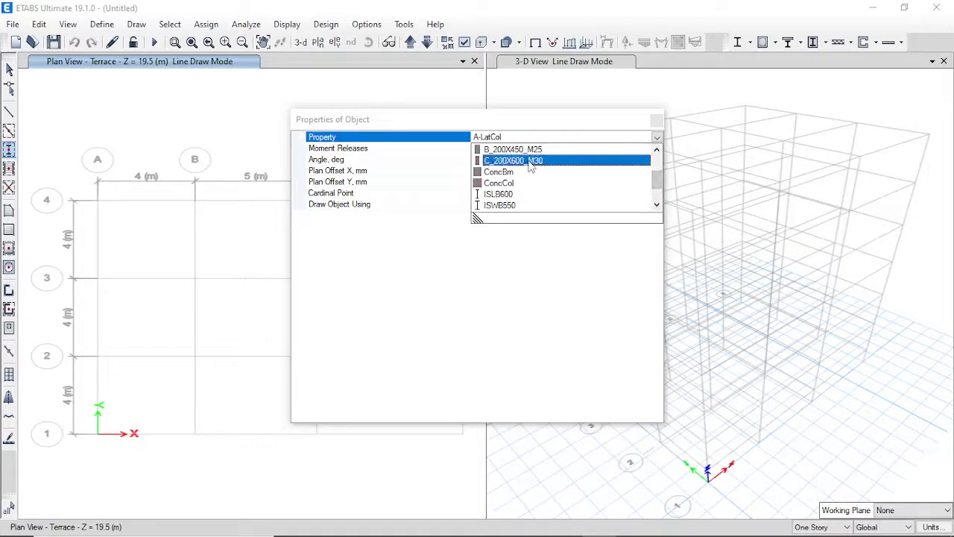
click(554, 161)
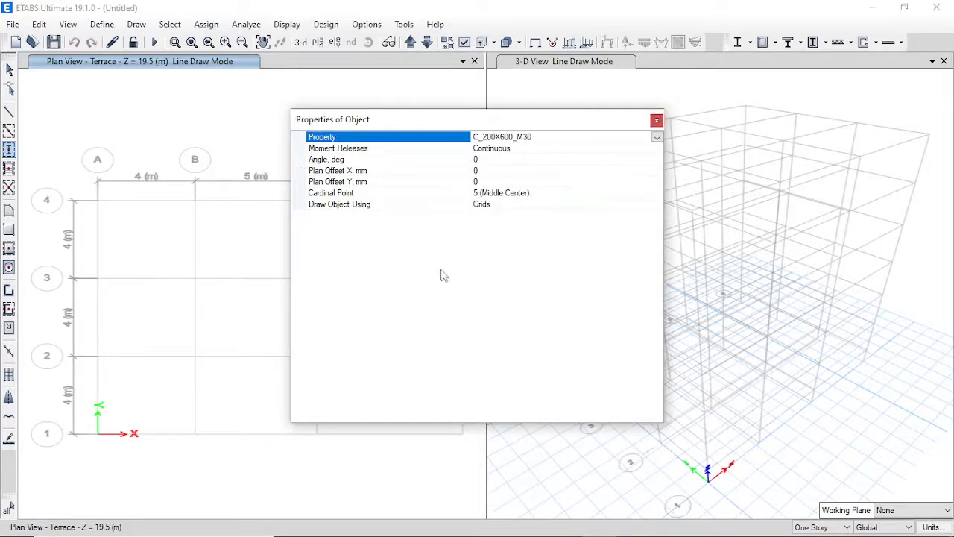
drag(605, 129, 754, 111)
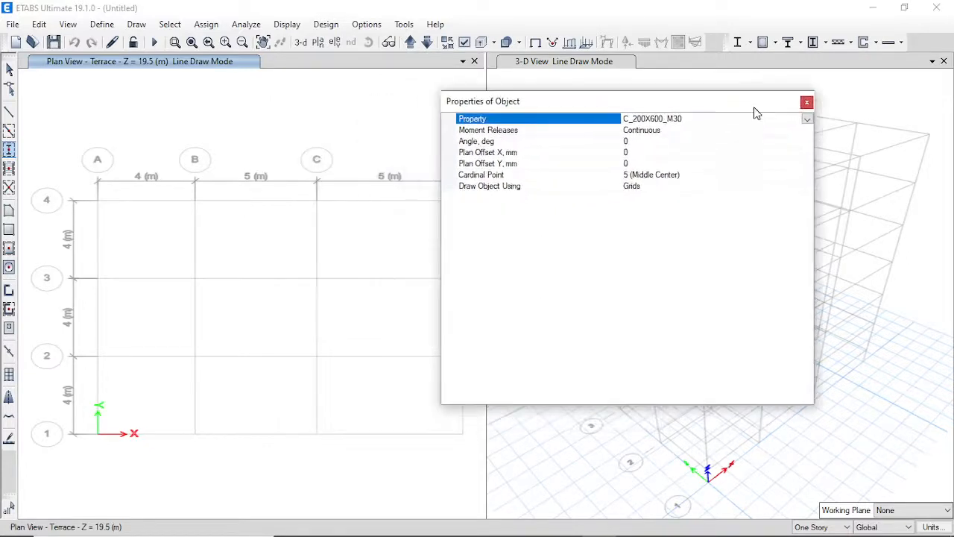
key(alt+Tab)
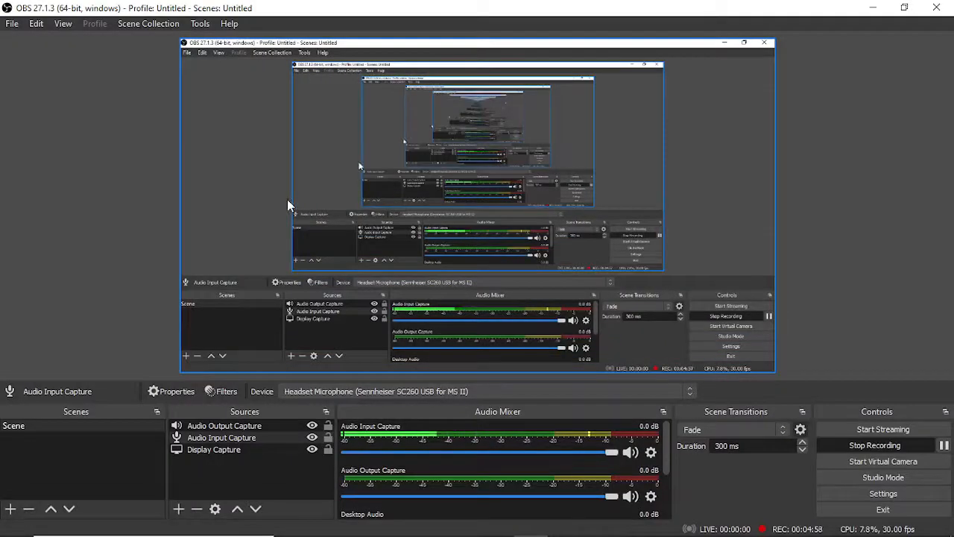
click(598, 523)
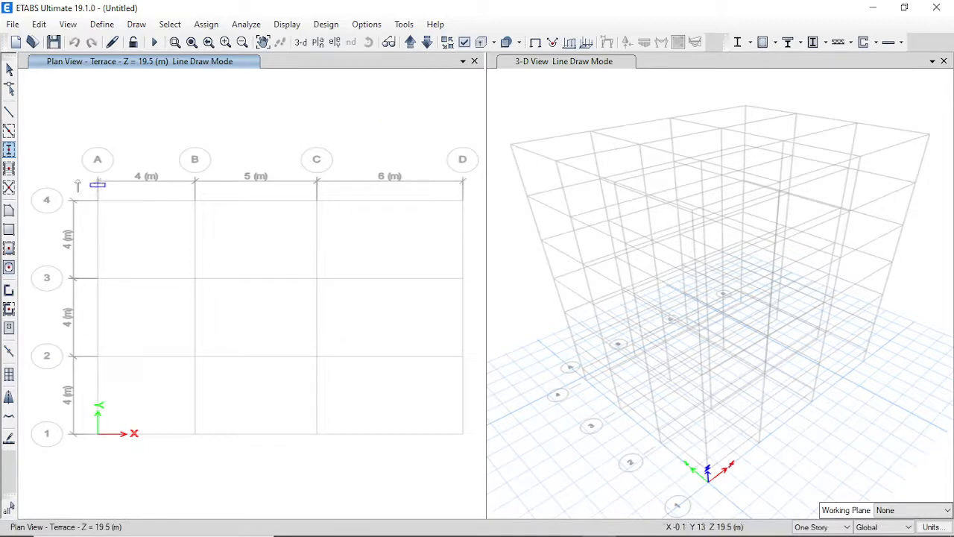
Place columns at all 16 Terrace grid intersections and set the drawing scope to All Stories.
mouse_move(92, 178)
mouse_down()
mouse_move(118, 221)
mouse_move(118, 277)
mouse_move(174, 356)
mouse_move(266, 443)
mouse_move(398, 479)
mouse_move(381, 460)
mouse_up()
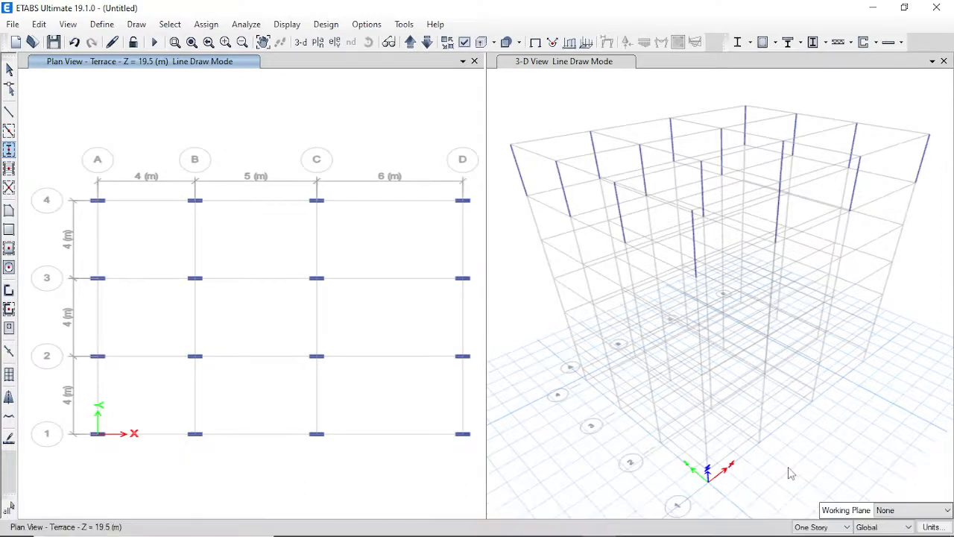
click(820, 527)
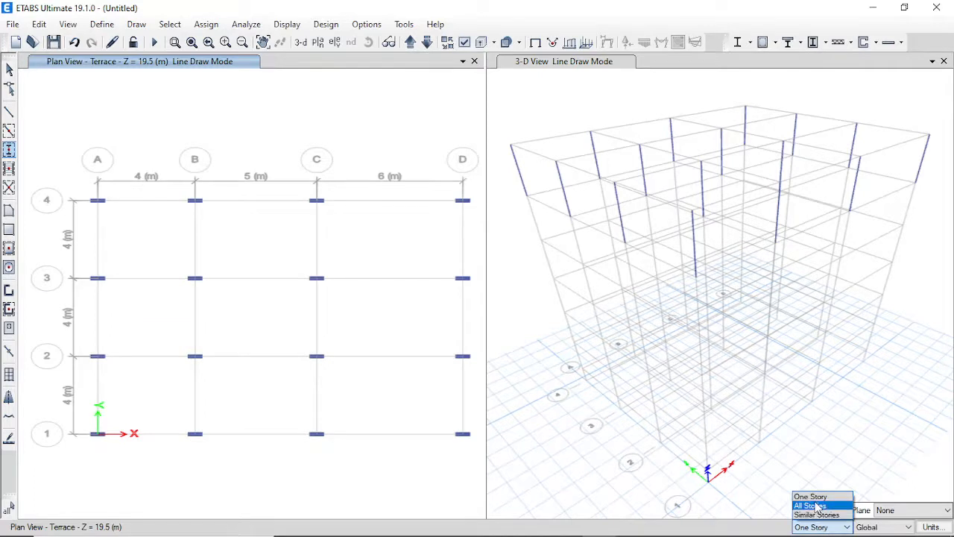
click(818, 506)
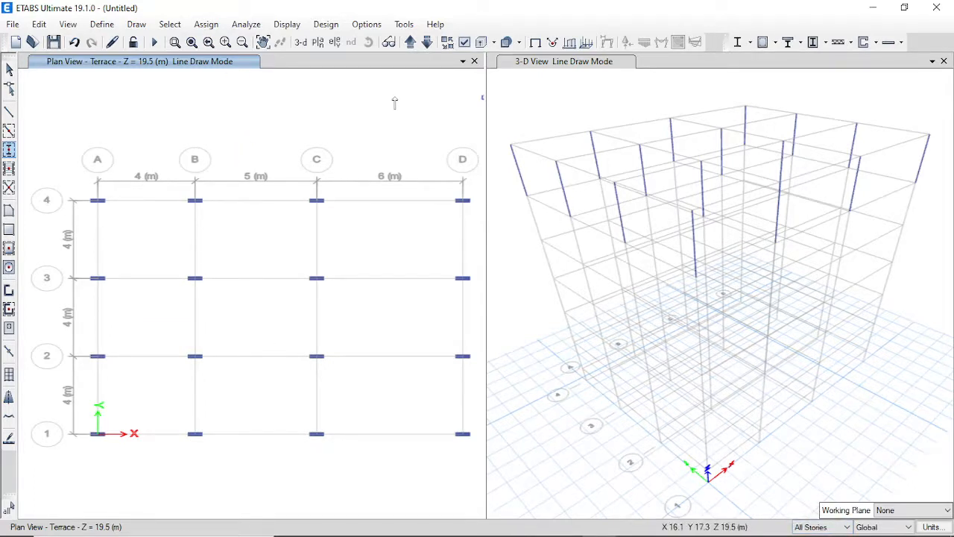
Delete all the single-storey columns.
key(Escape)
key(ctrl+a)
key(Delete)
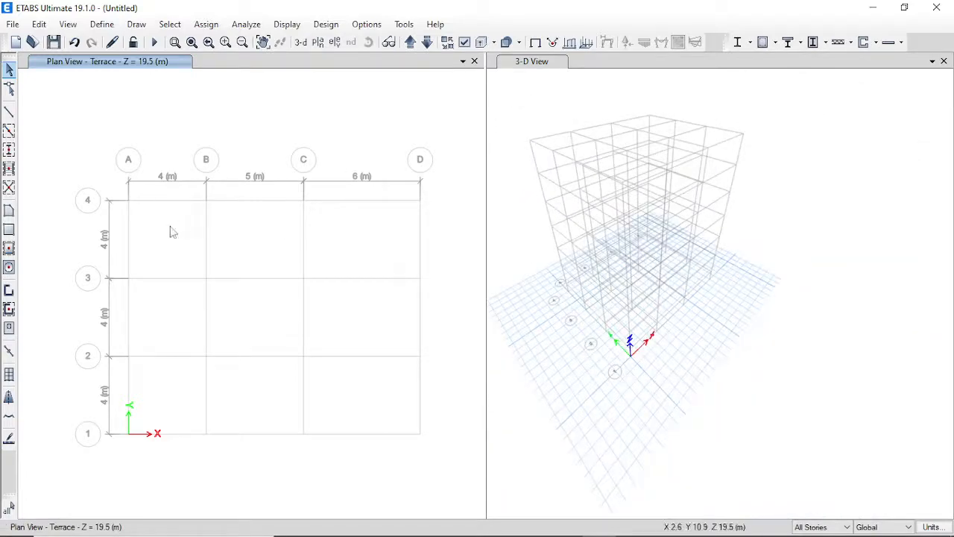
Redraw C_200X600_M30 columns at all 16 grid intersections through every storey.
click(8, 149)
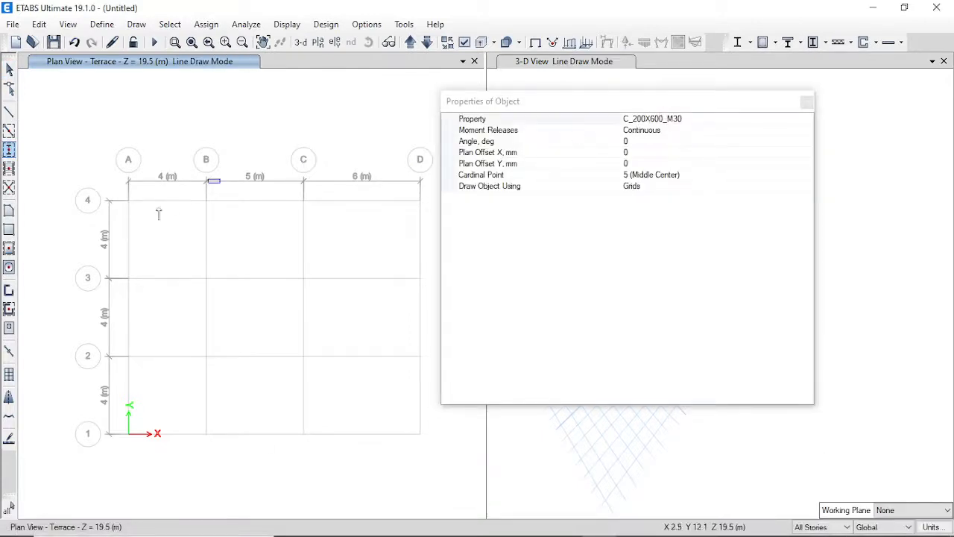
click(807, 101)
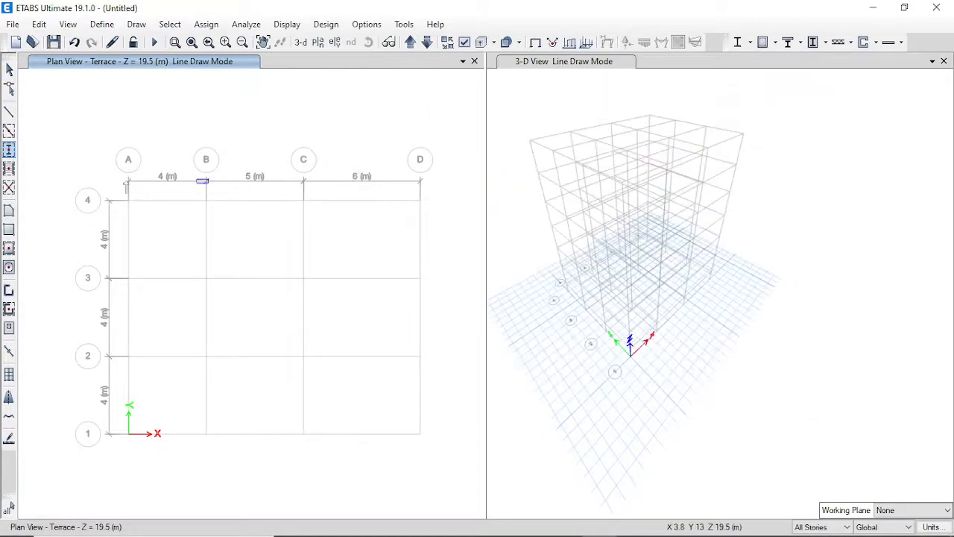
drag(95, 153, 488, 450)
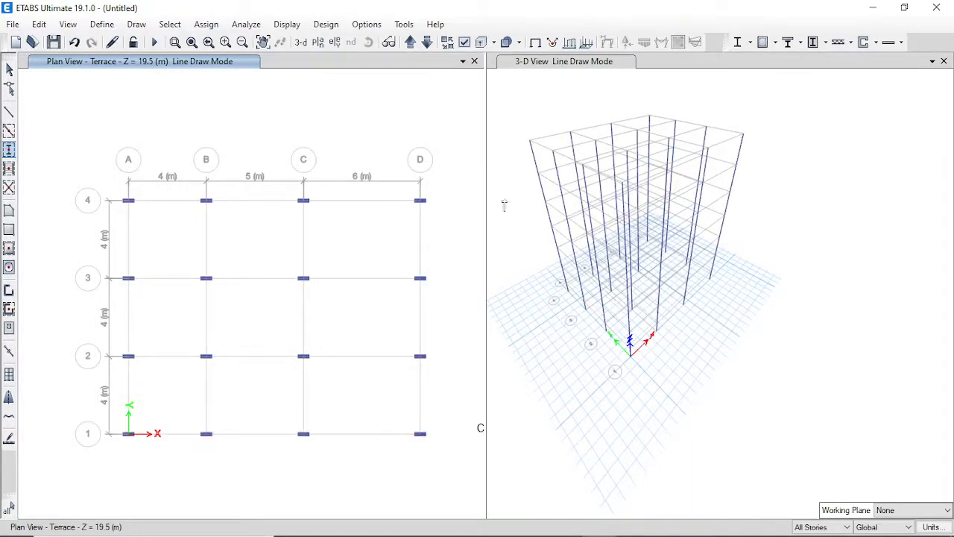
scroll(538, 212, up, 3)
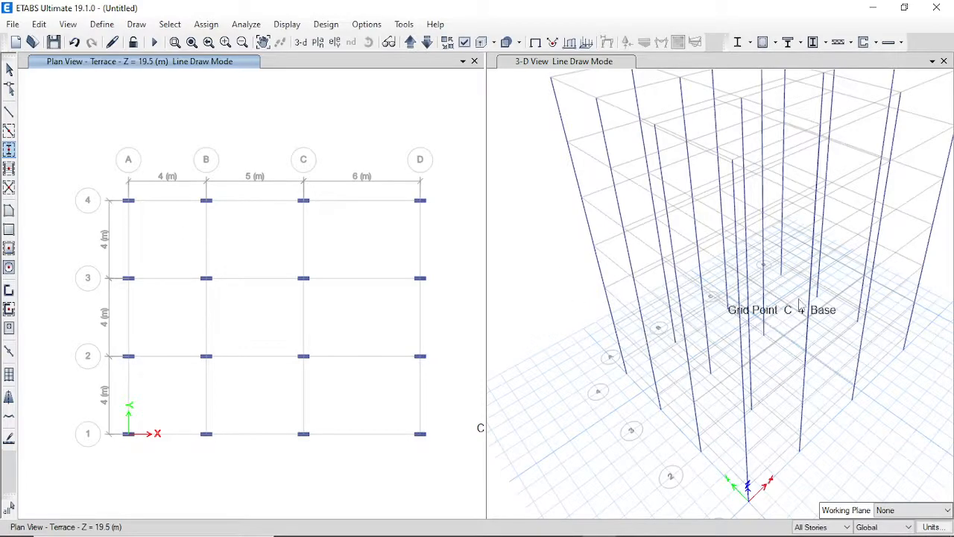
Draw B_200X450_M25 beams along every grid line of the Terrace plan on all storeys.
click(9, 131)
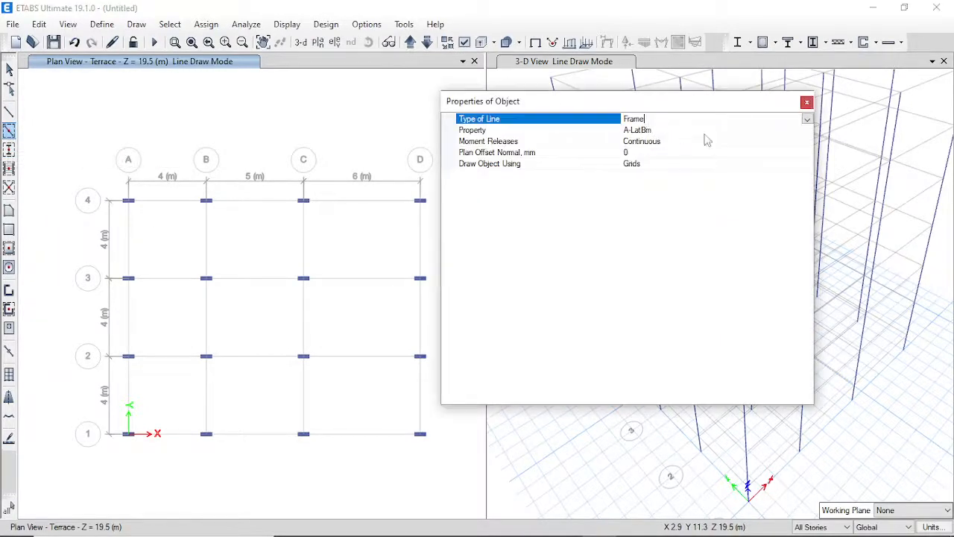
click(791, 132)
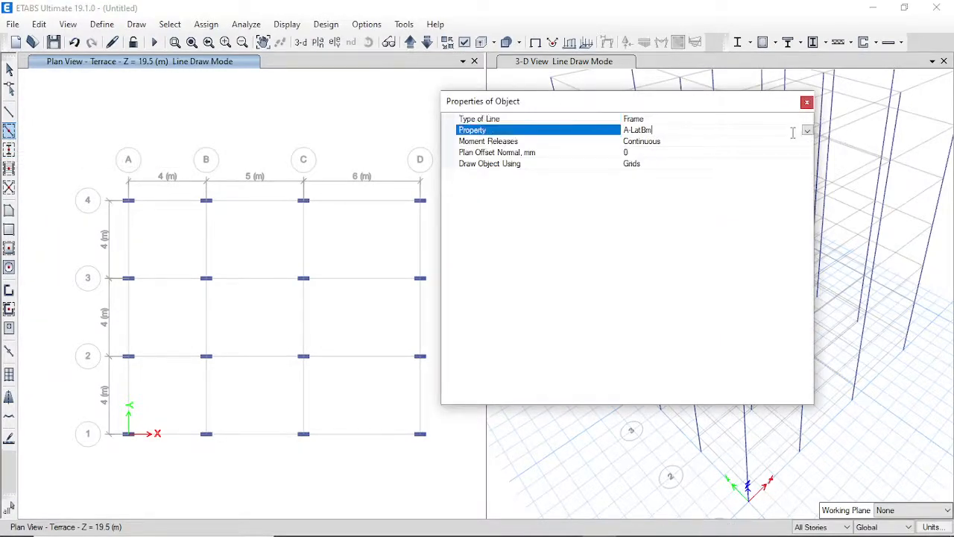
click(807, 131)
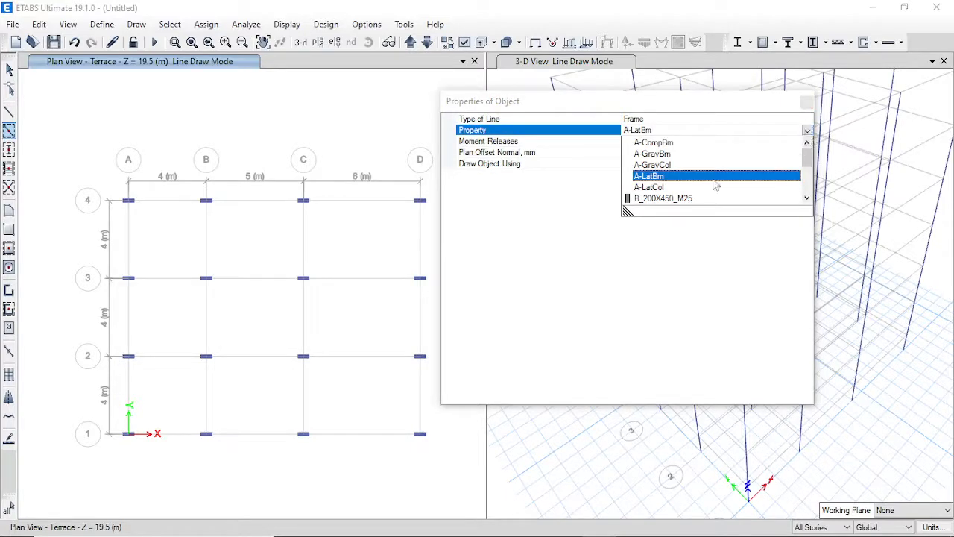
click(671, 199)
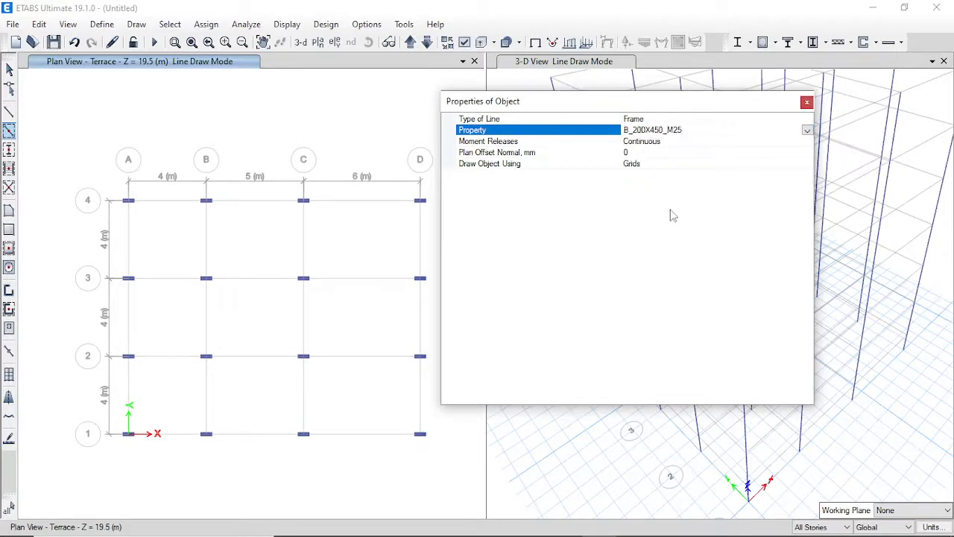
click(806, 103)
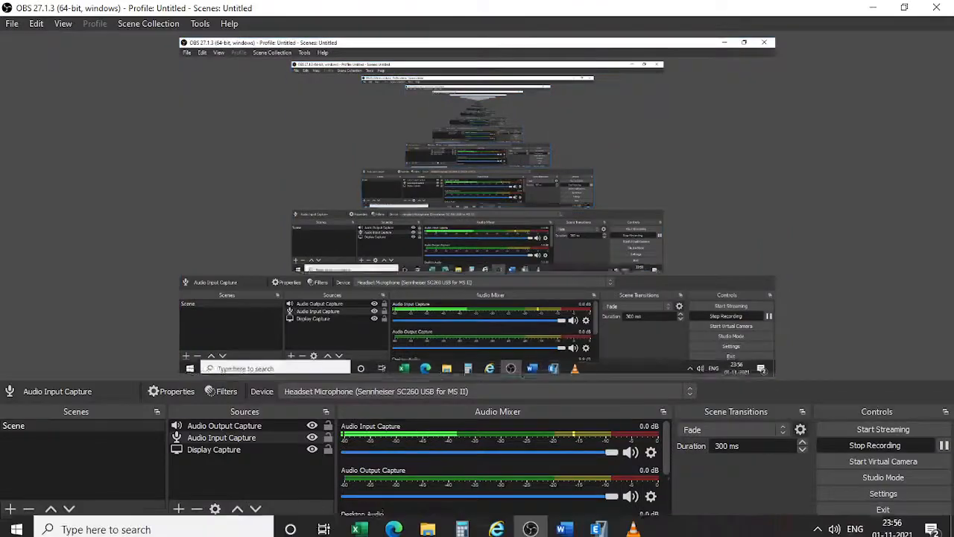
click(596, 524)
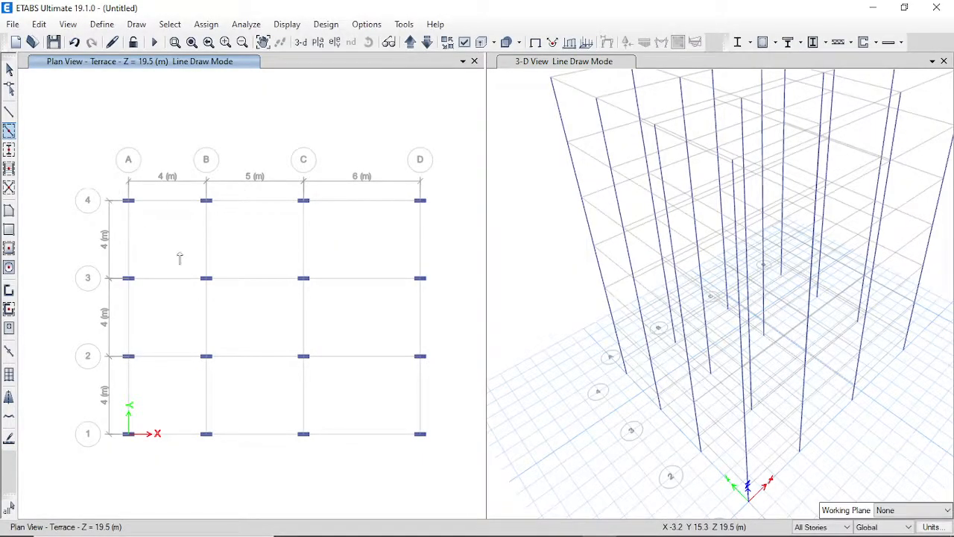
mouse_move(66, 135)
mouse_down()
mouse_move(323, 379)
mouse_move(456, 441)
mouse_move(484, 466)
mouse_up()
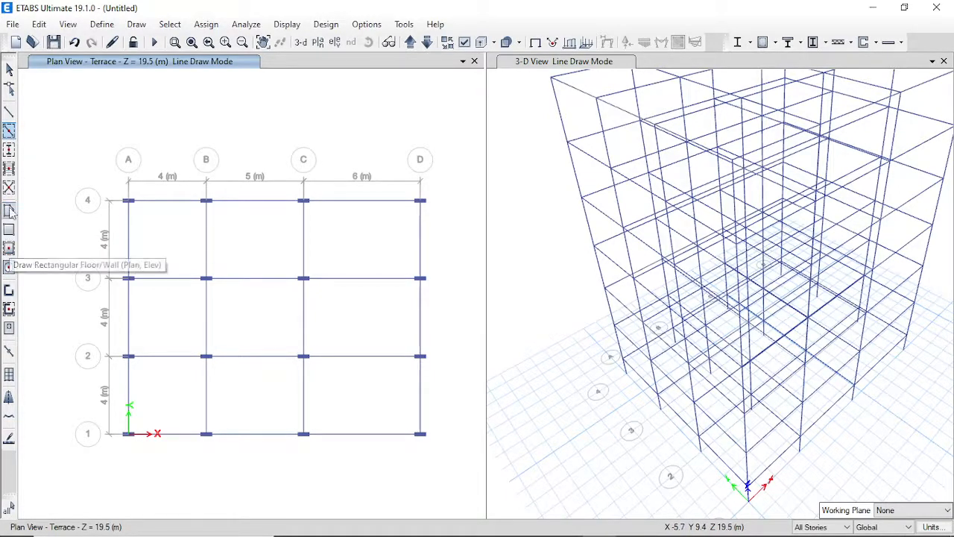
Fill all nine bays on every storey with 150Tk Slab_M25 slabs.
click(9, 248)
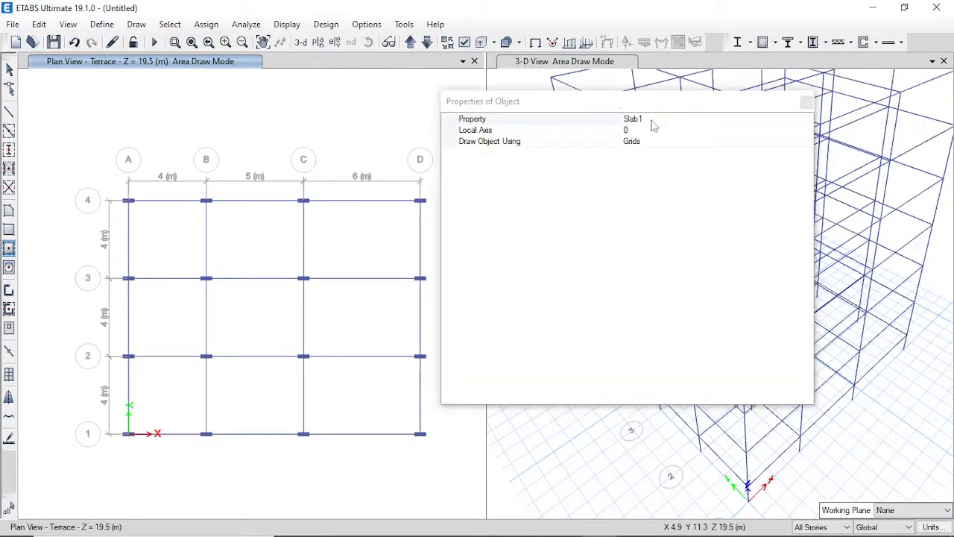
click(650, 120)
click(807, 120)
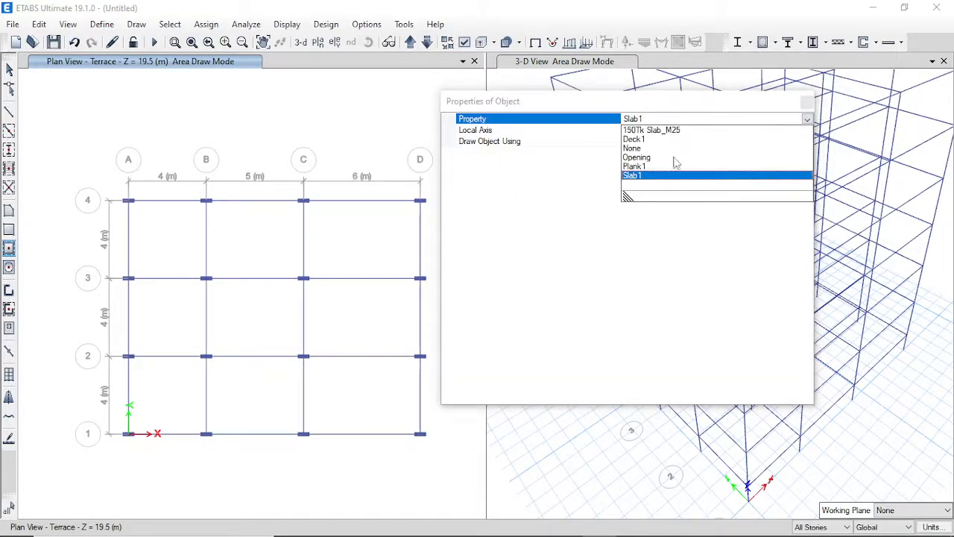
click(661, 131)
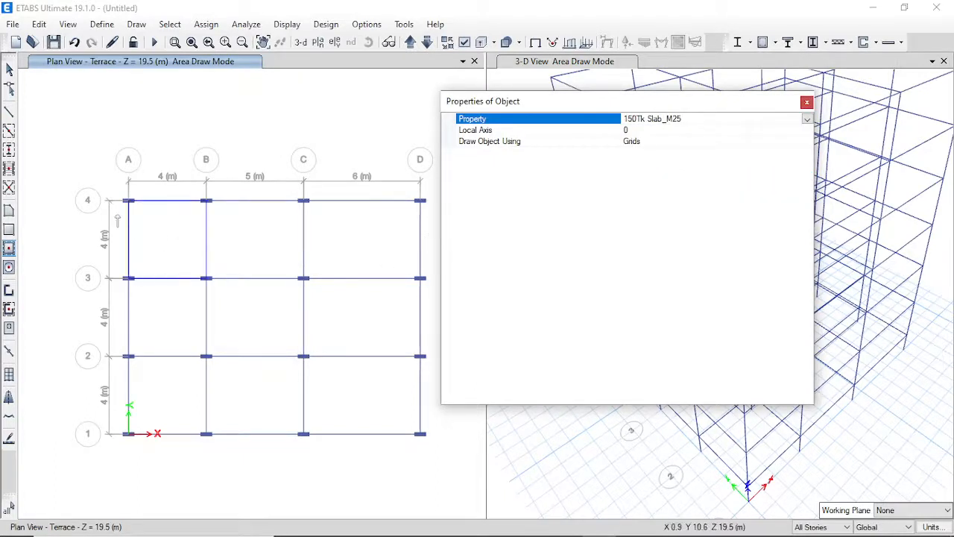
mouse_move(92, 165)
mouse_down()
mouse_move(149, 240)
mouse_move(395, 451)
mouse_move(430, 507)
mouse_up()
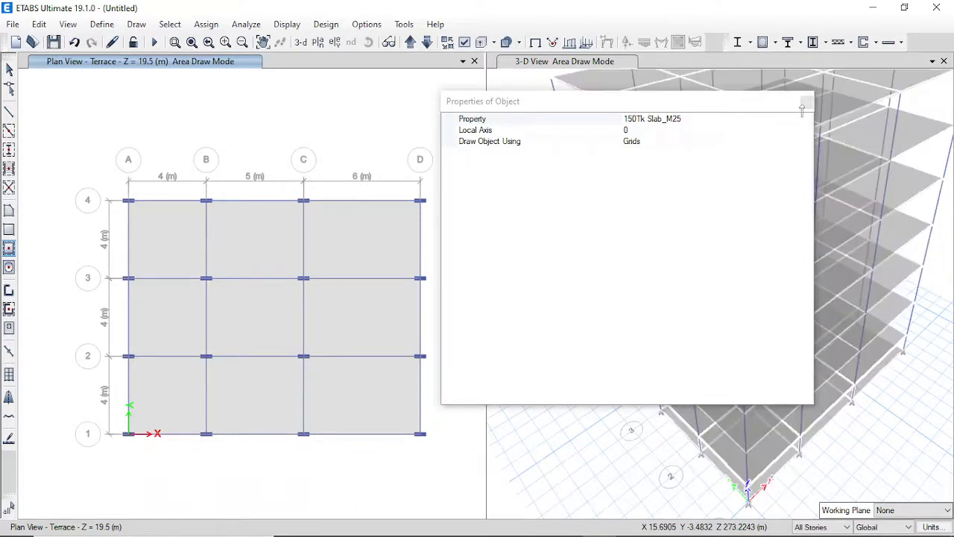
click(806, 102)
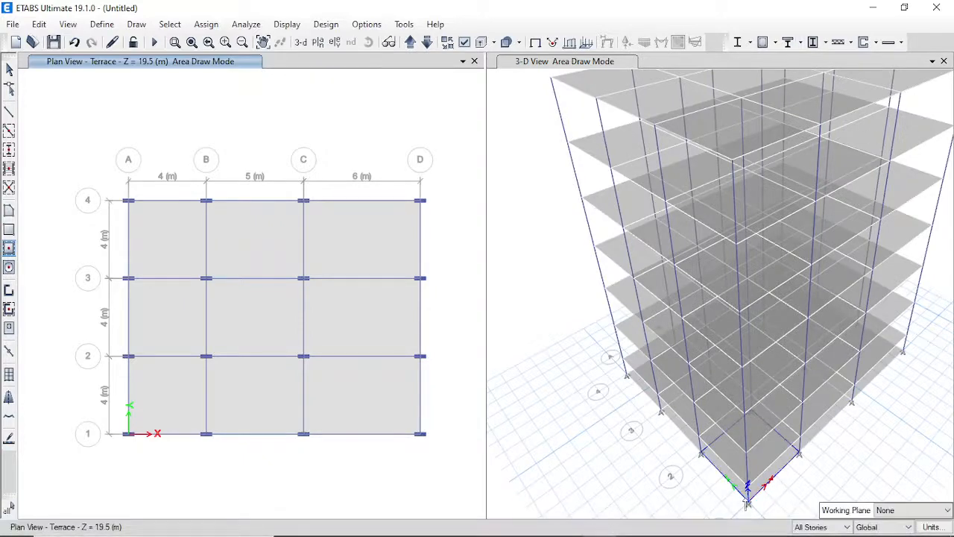
scroll(727, 507, up, 2)
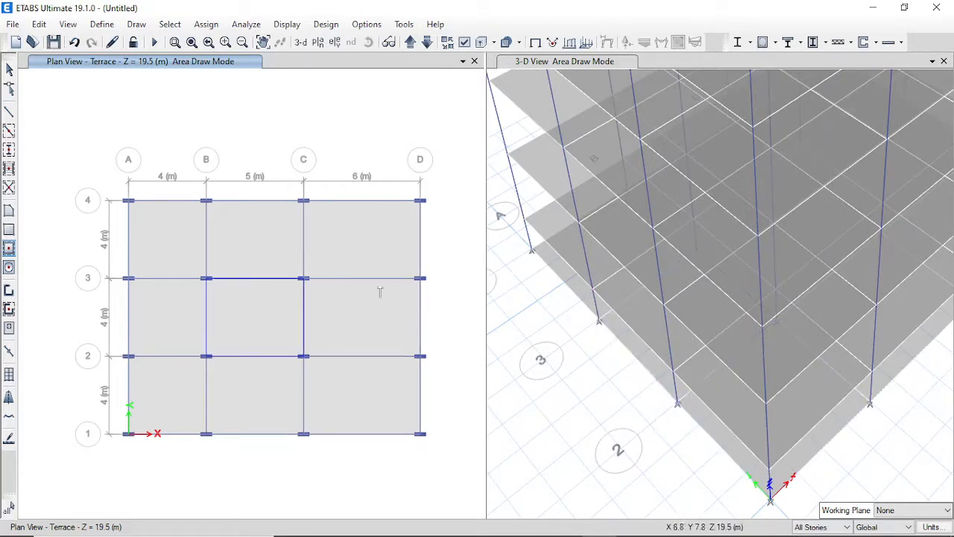
click(820, 526)
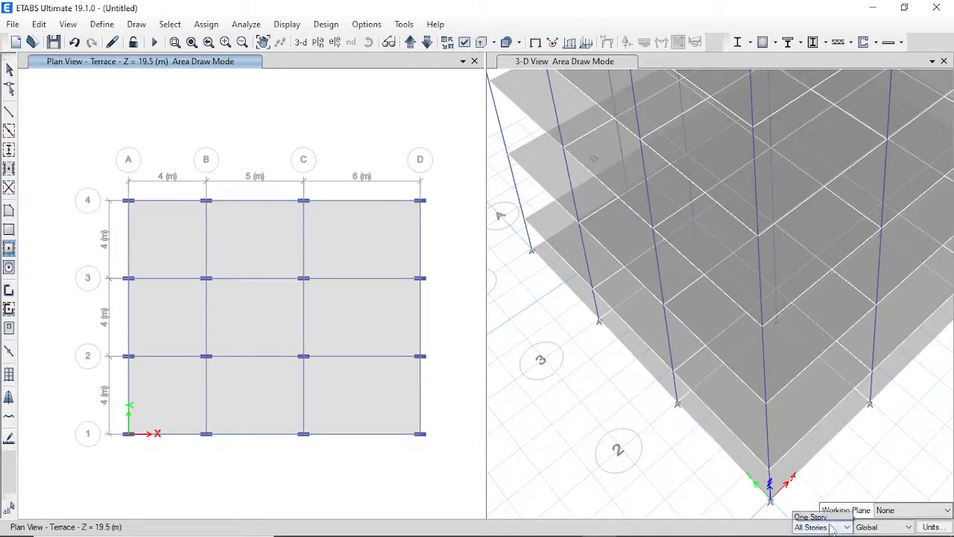
In One Story mode, show the Base plan, window-select everything, and delete its slabs and joints.
click(810, 496)
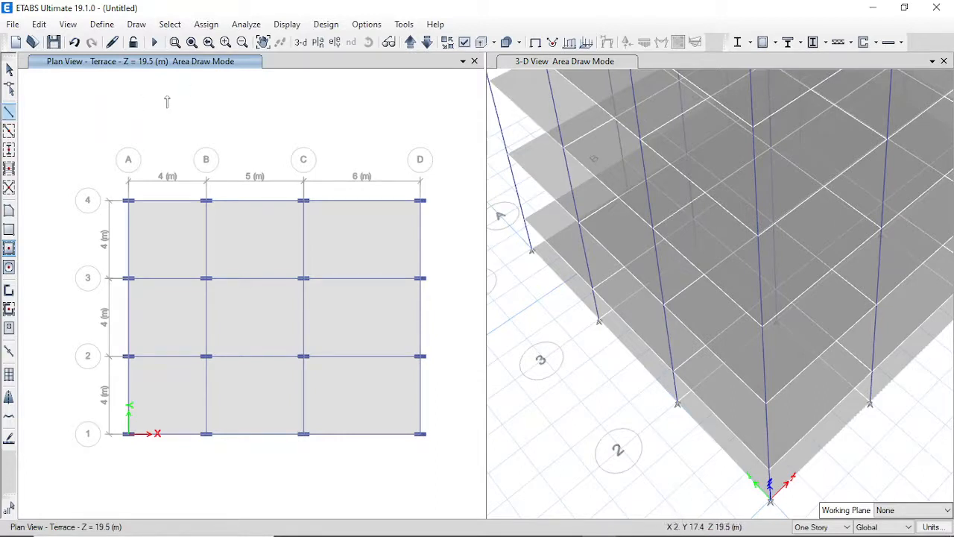
click(318, 43)
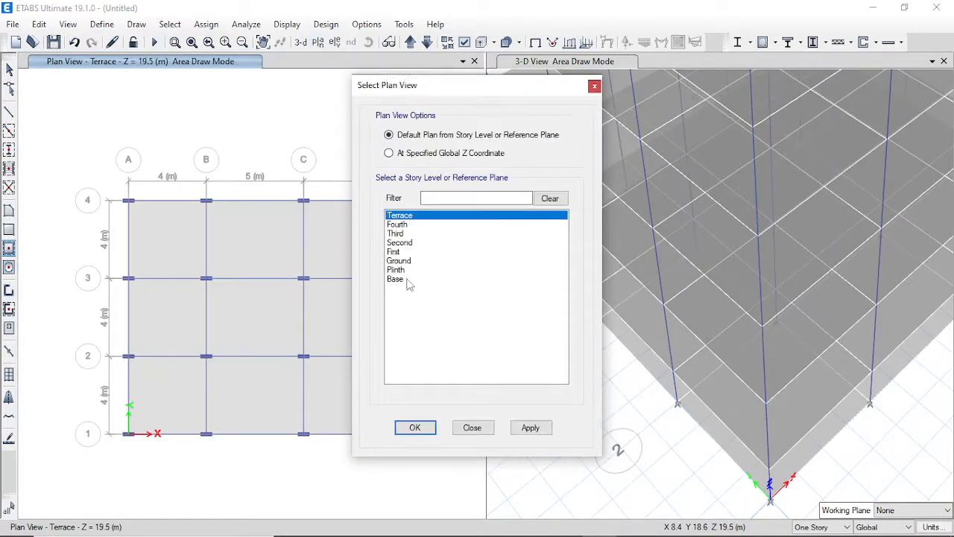
click(399, 280)
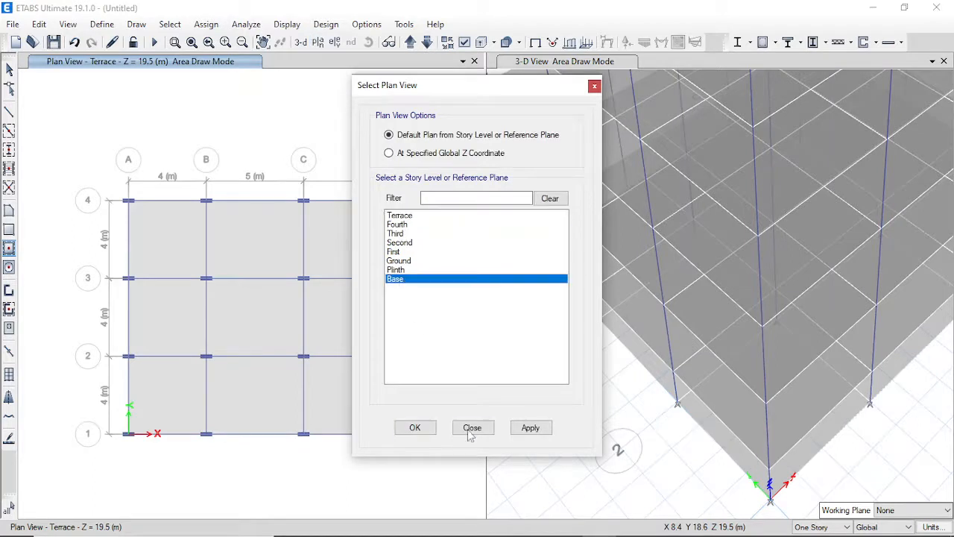
click(417, 431)
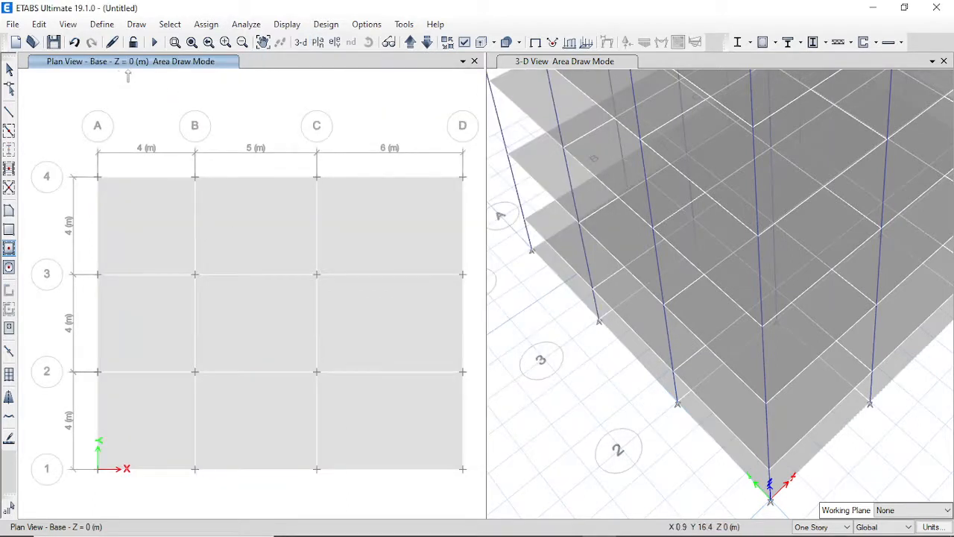
click(10, 69)
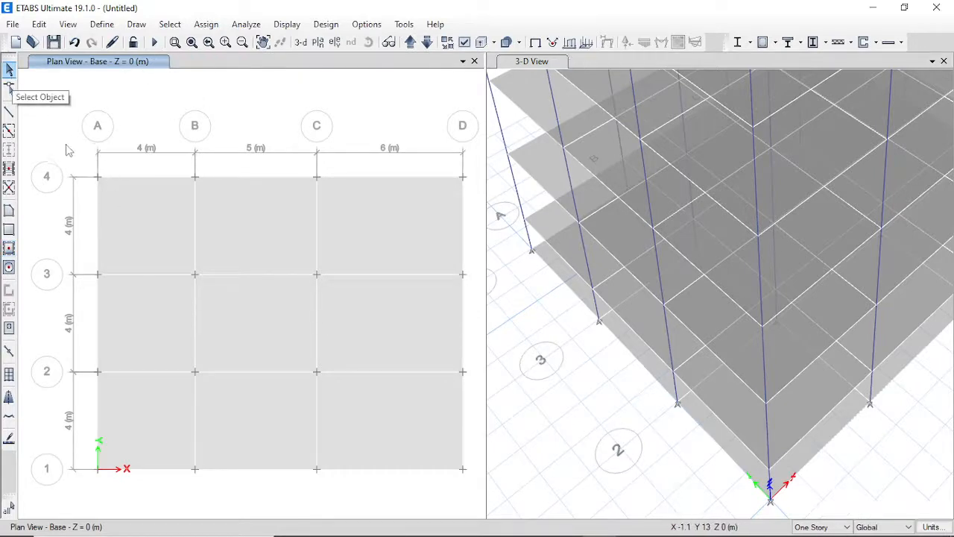
drag(66, 143, 478, 526)
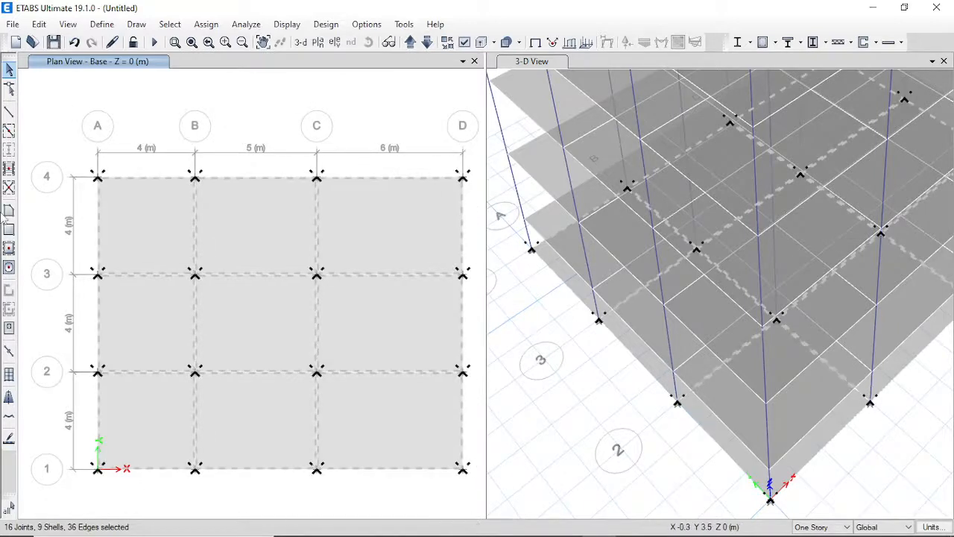
key(Delete)
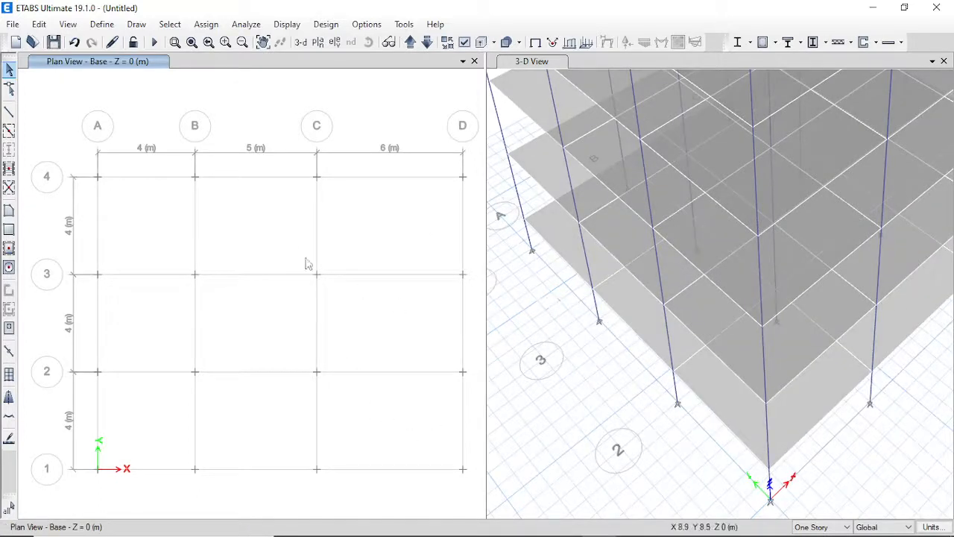
Move the plan view up to the Plinth level.
click(318, 44)
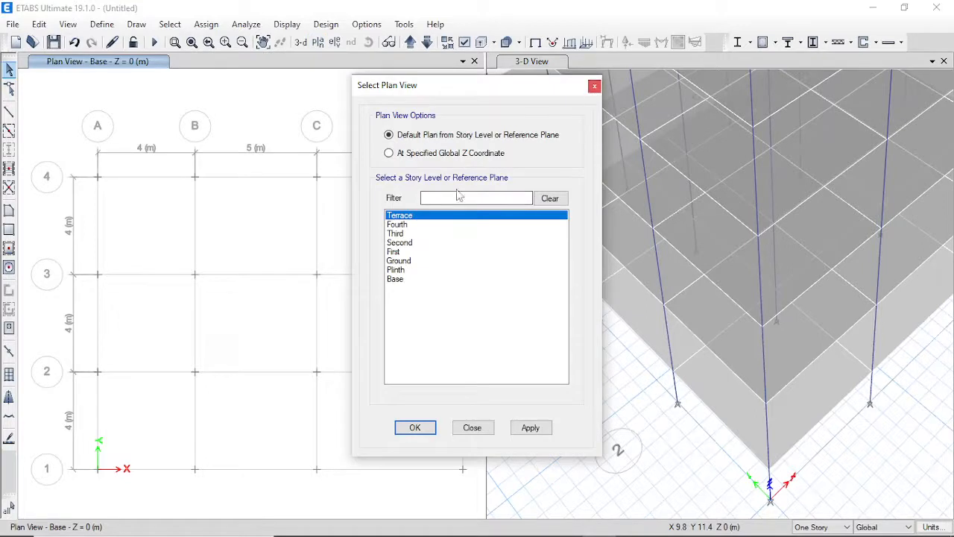
click(594, 88)
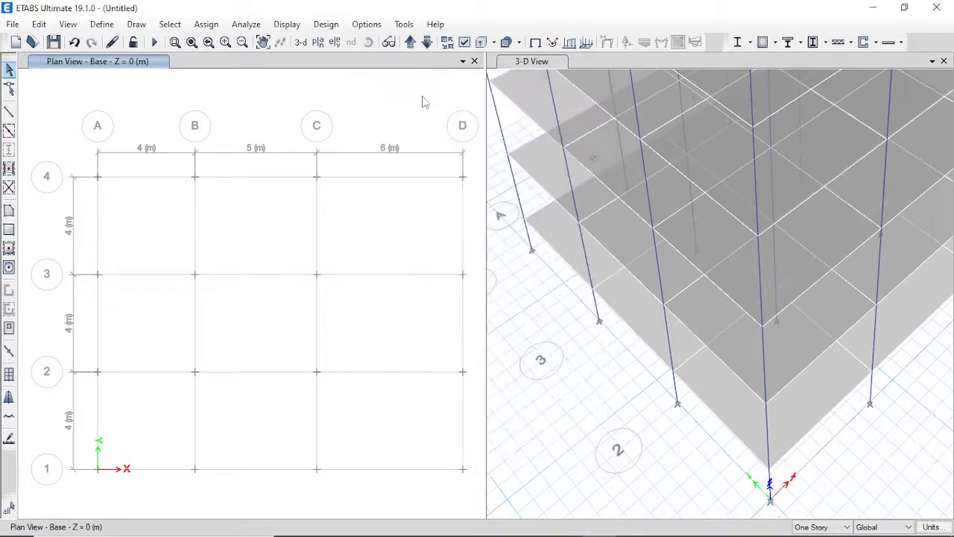
click(409, 42)
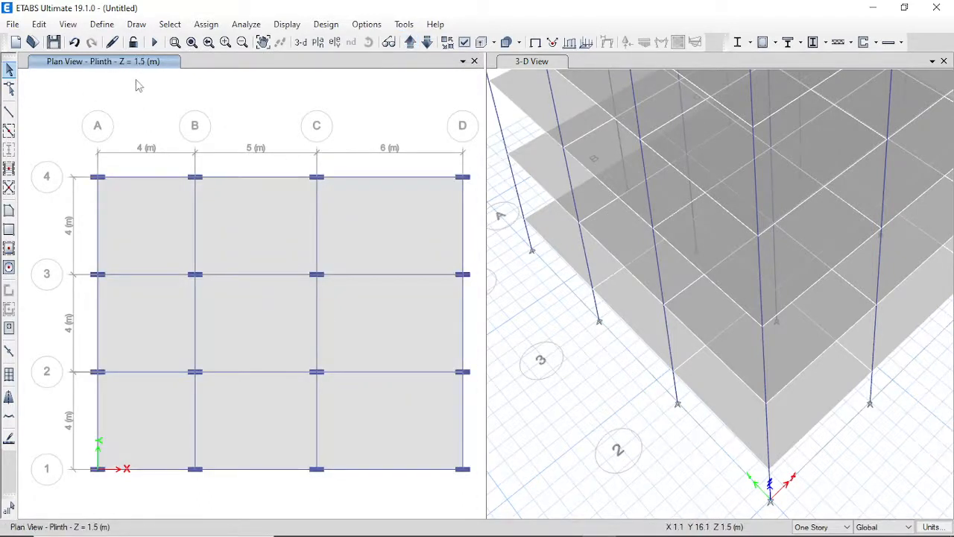
Select and delete all nine Plinth slab panels, keeping the beams, then return to Base.
click(158, 229)
click(272, 224)
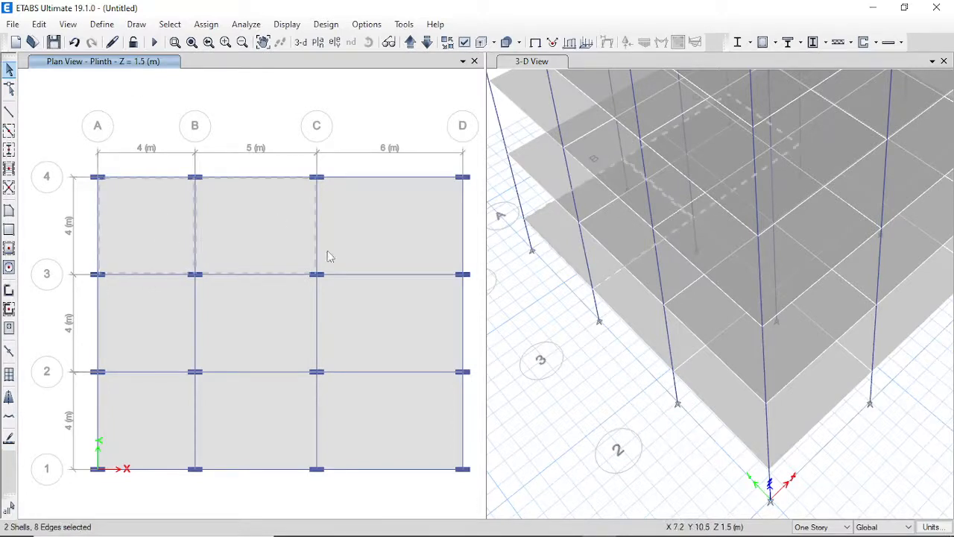
click(377, 234)
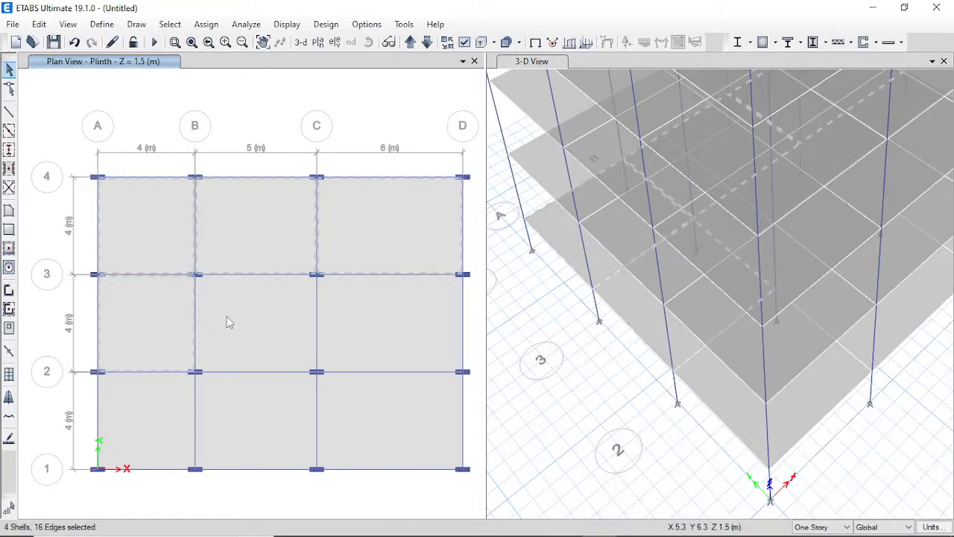
click(227, 318)
click(355, 340)
click(153, 431)
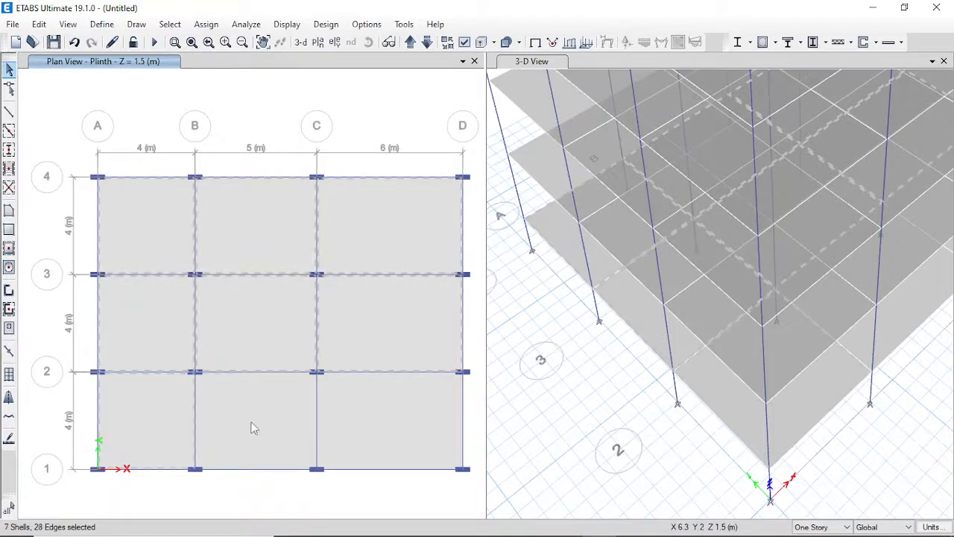
click(251, 425)
click(356, 431)
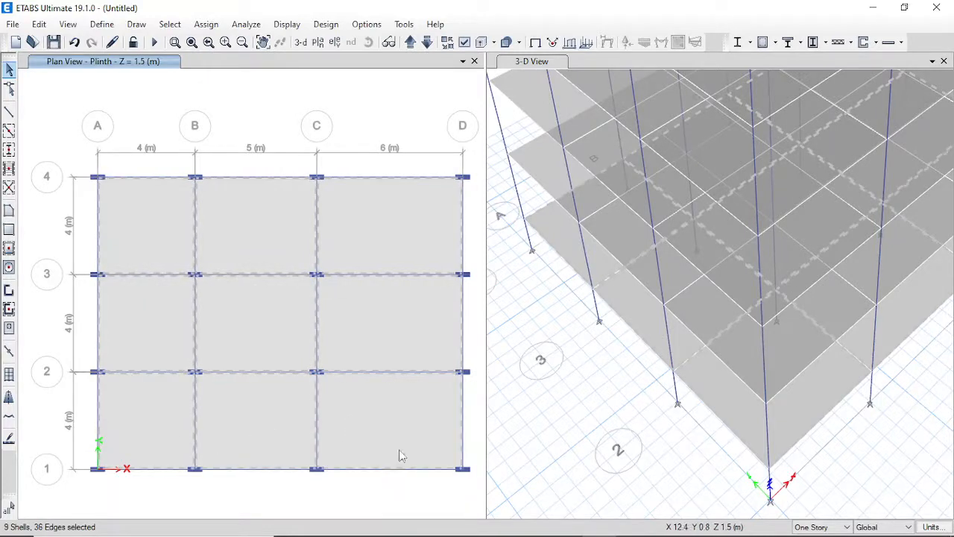
key(Delete)
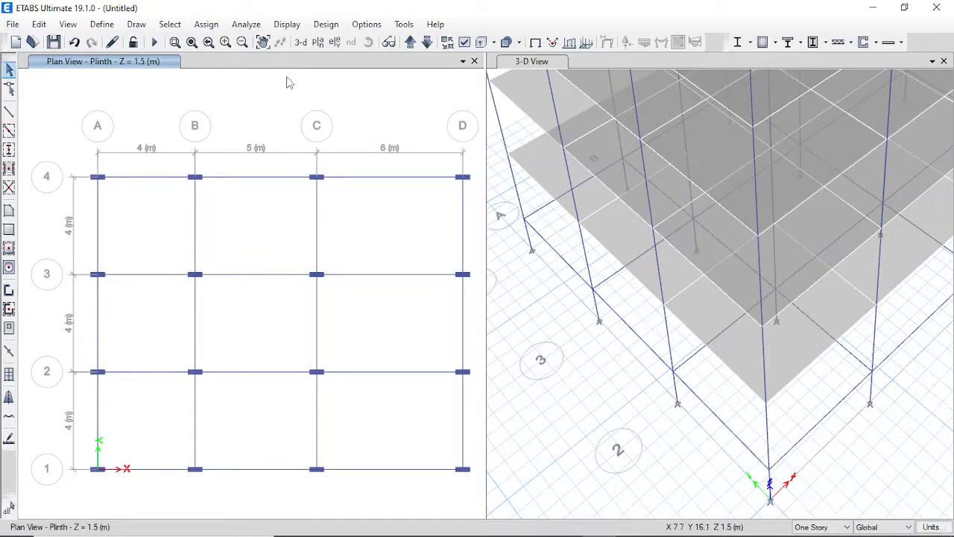
click(428, 43)
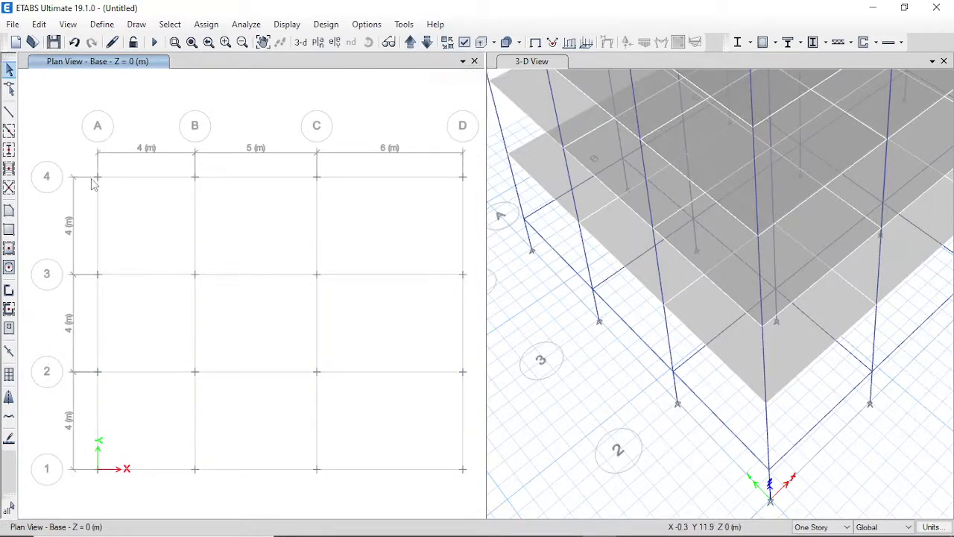
Inspect joint A4, then window-select all 16 Base-level joints.
right_click(102, 180)
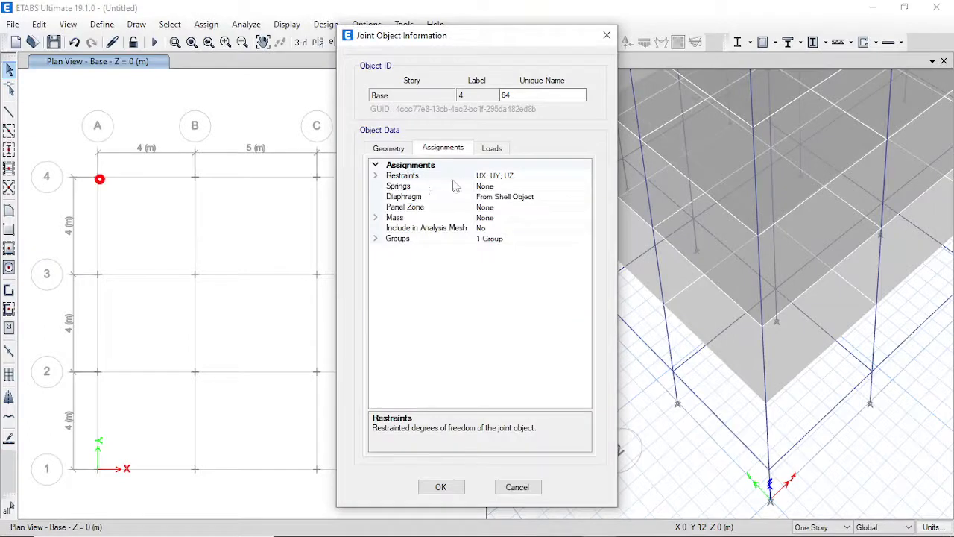
click(606, 35)
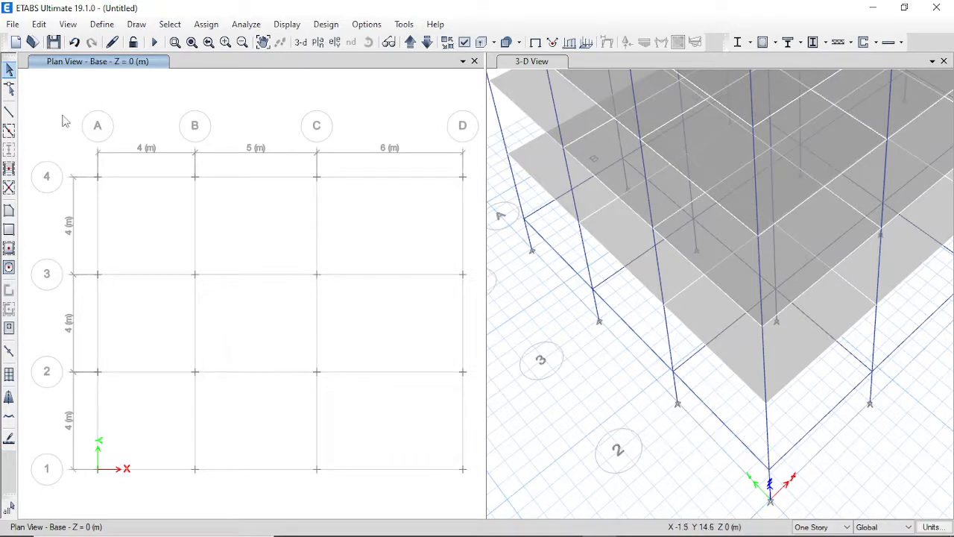
drag(61, 114, 498, 509)
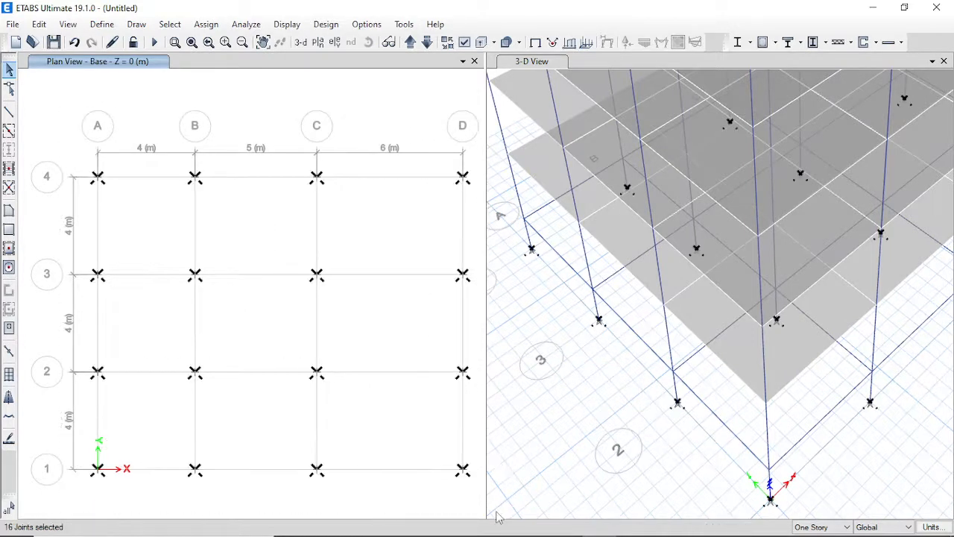
Assign Fixed restraints to the selected base joints, restraining all translations and rotations.
click(205, 24)
mouse_move(217, 43)
click(507, 17)
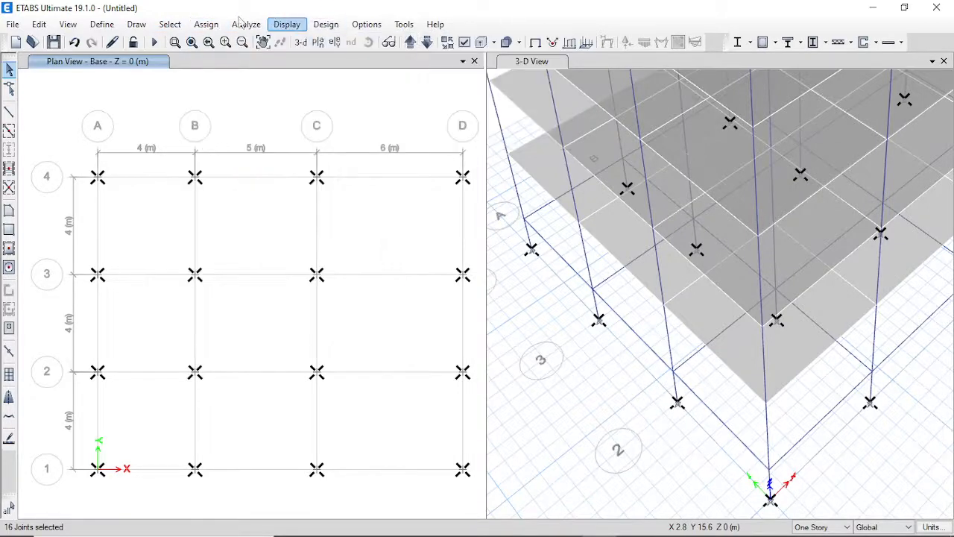
click(214, 25)
click(214, 25)
click(203, 26)
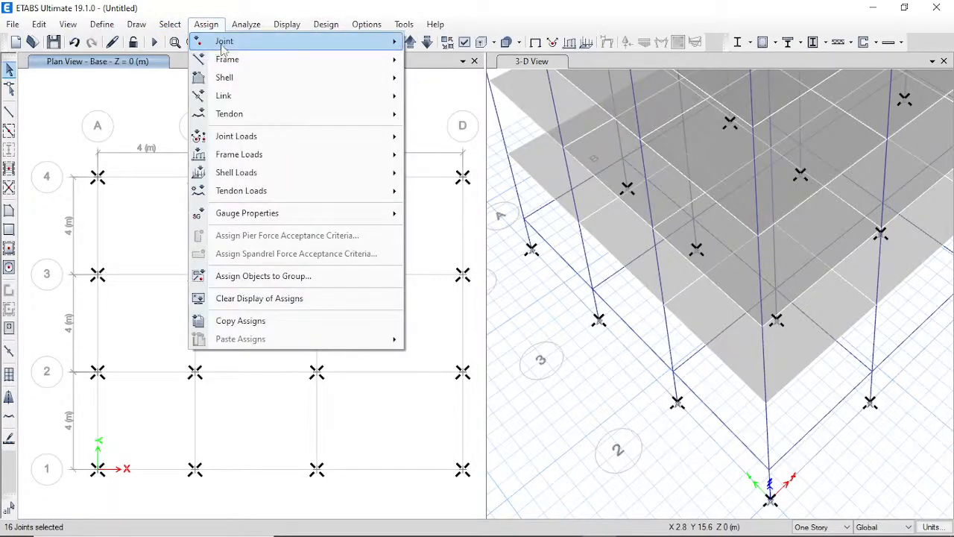
click(206, 24)
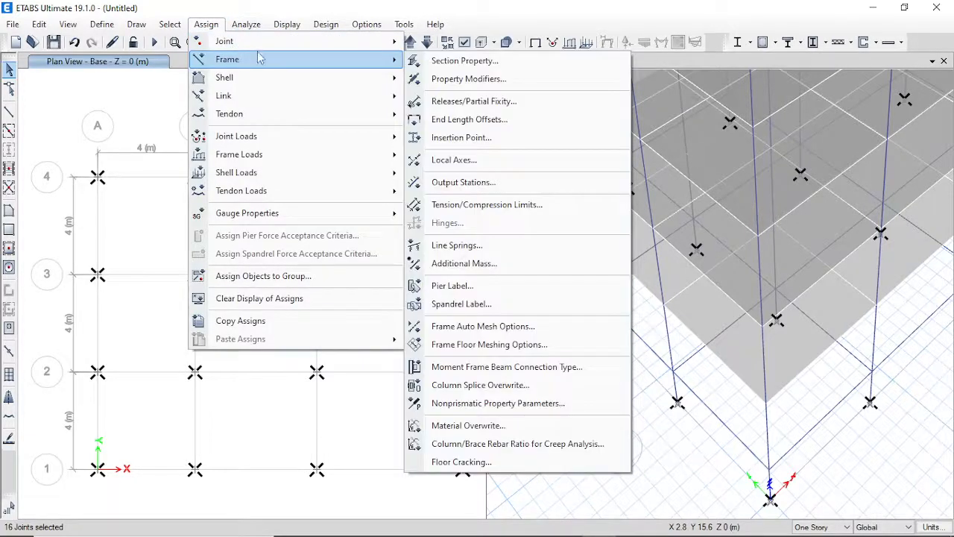
mouse_move(392, 47)
click(421, 43)
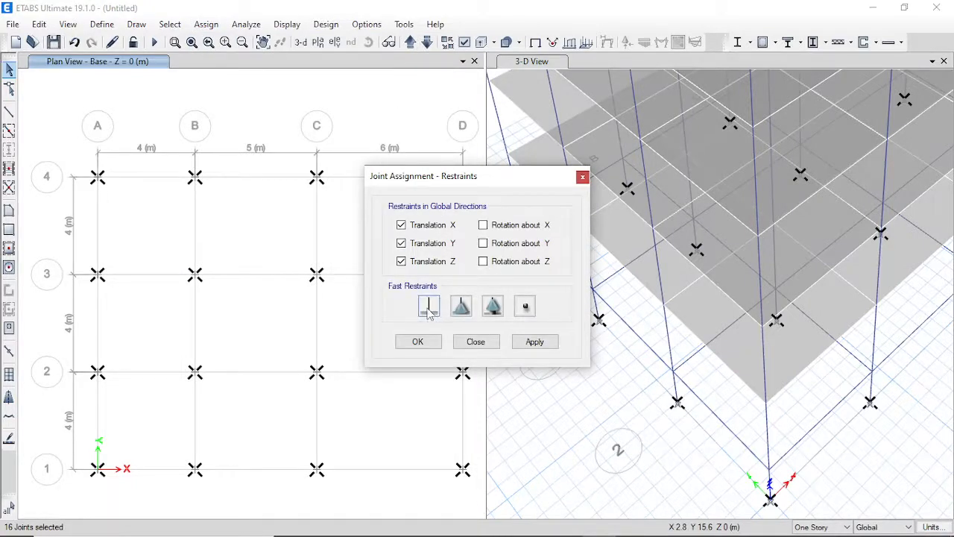
click(429, 313)
click(417, 342)
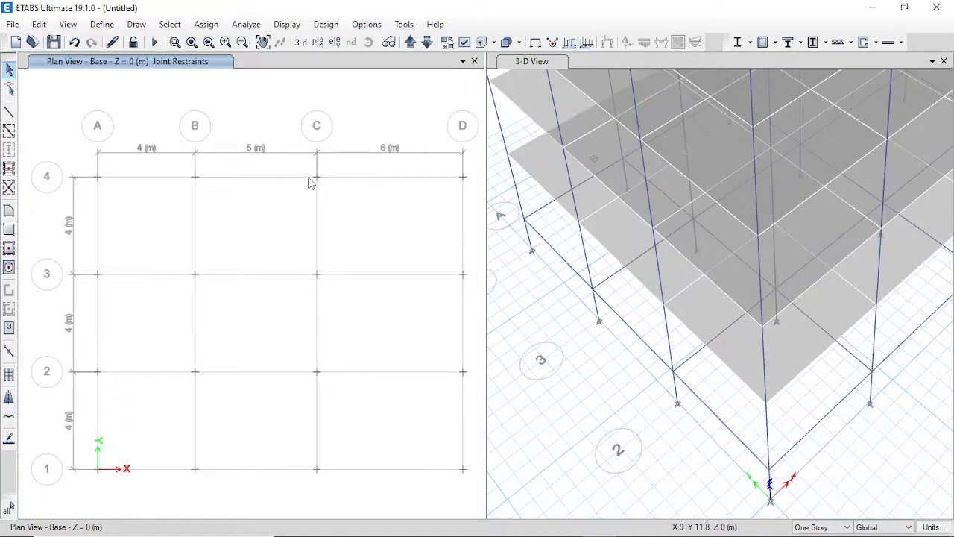
Confirm joint A4 is fully restrained in its assignment information.
right_click(99, 179)
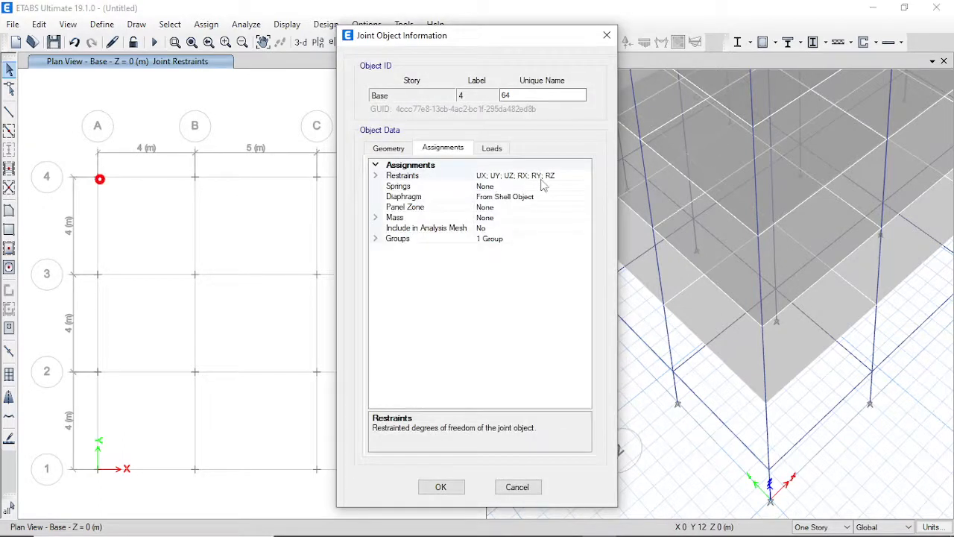
click(519, 487)
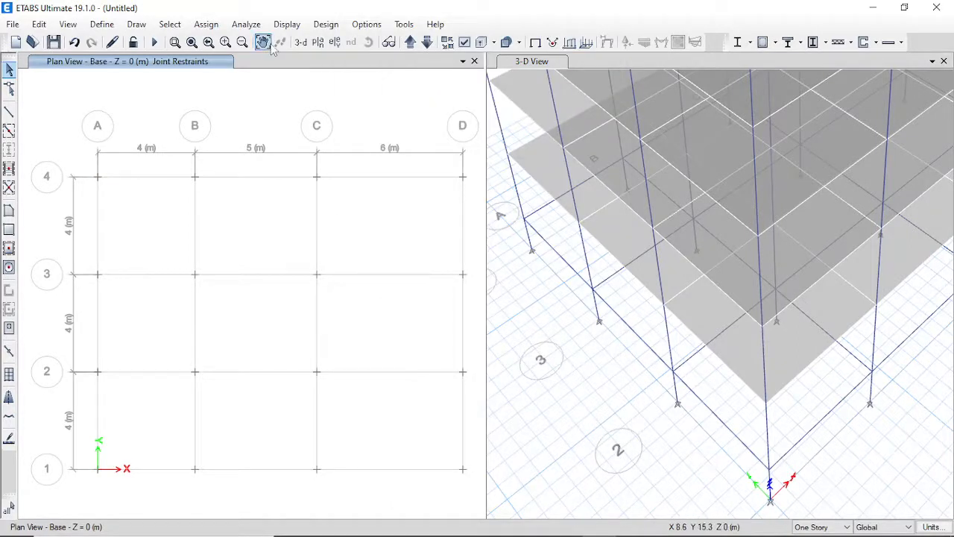
scroll(290, 208, up, 3)
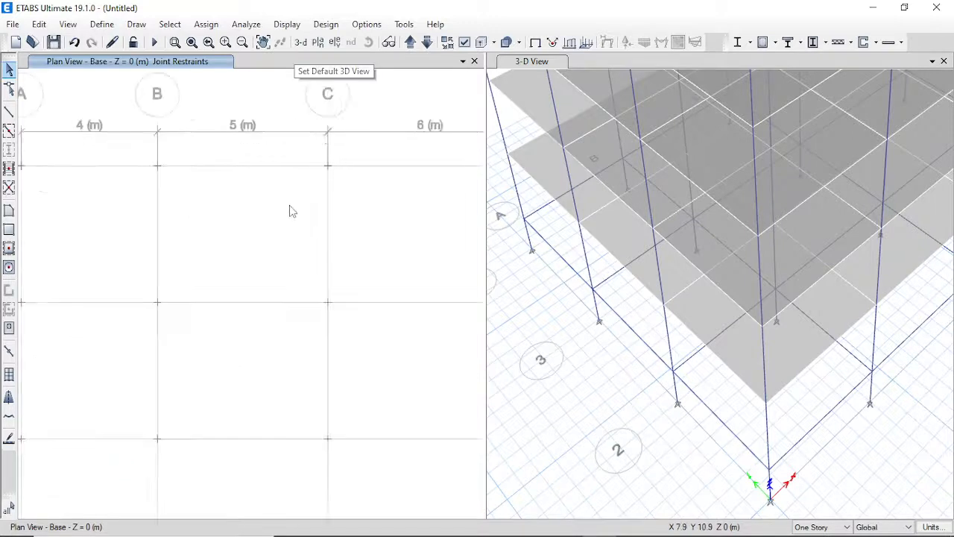
scroll(290, 208, down, 5)
Show the Ground level (4.5 m) plan and zoom the 3-D view to the whole building.
click(409, 42)
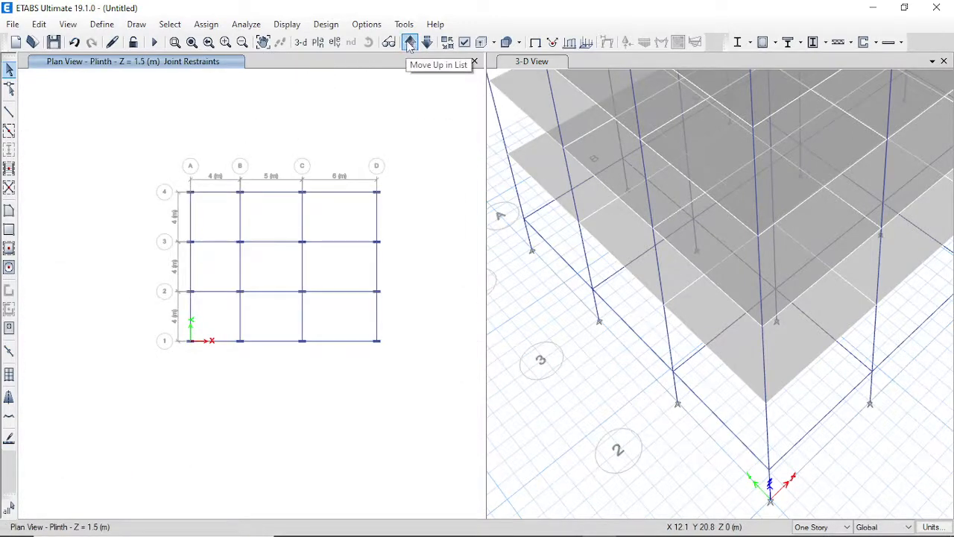
click(409, 42)
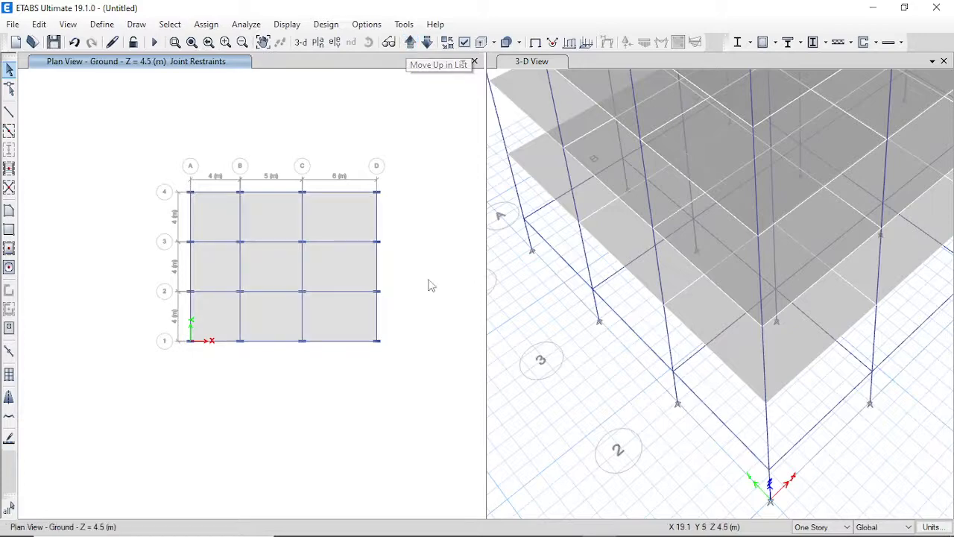
click(599, 403)
scroll(611, 402, up, 2)
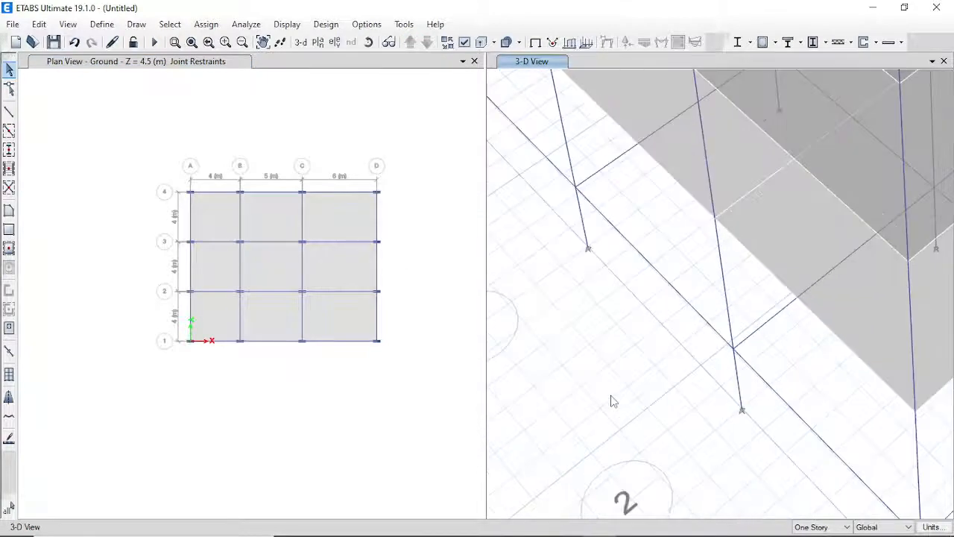
scroll(613, 395, down, 5)
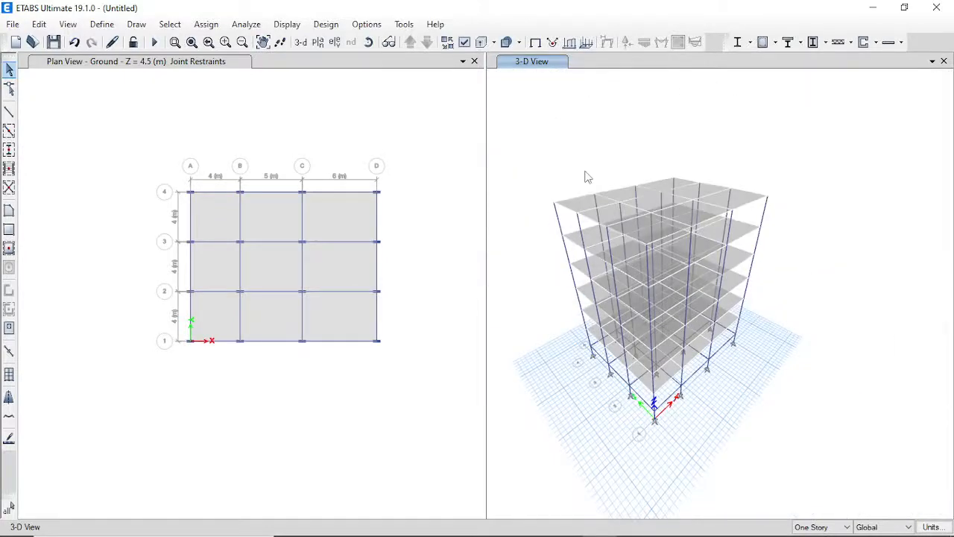
scroll(587, 176, up, 2)
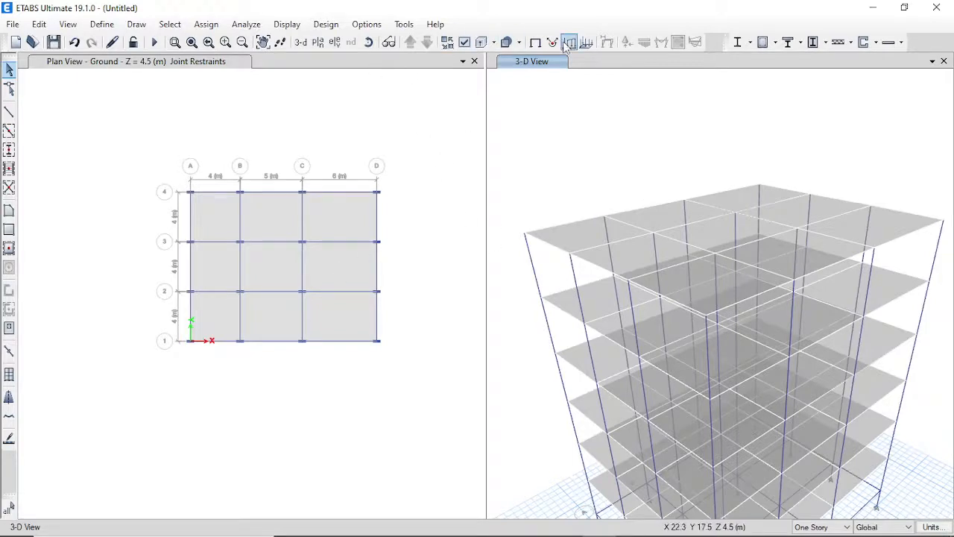
Turn on Extrude Frames so the 3-D view draws beams and columns as solid sections.
click(464, 43)
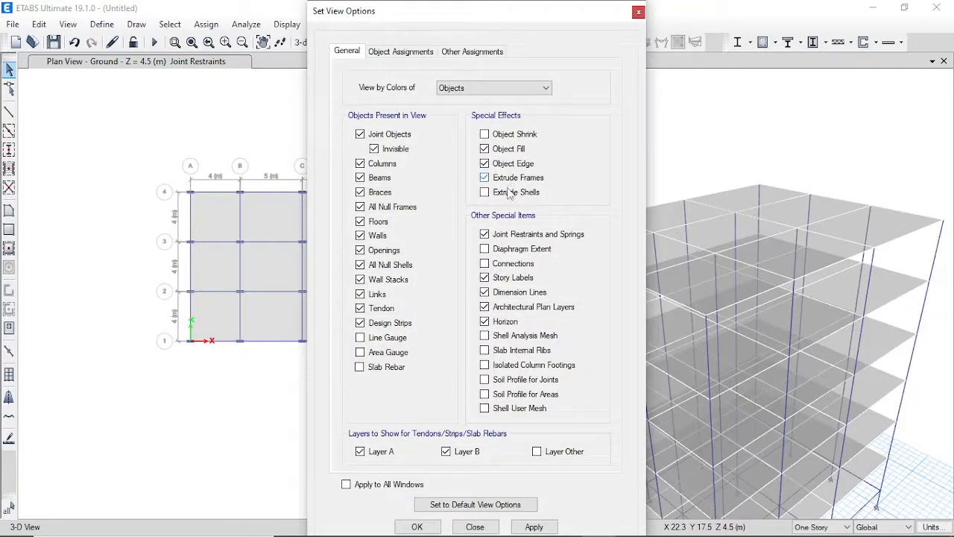
click(433, 526)
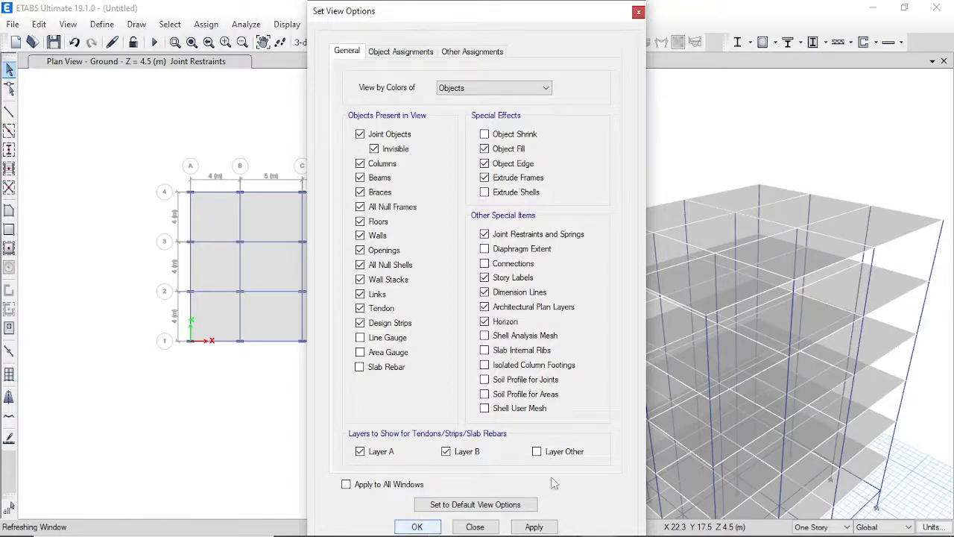
scroll(559, 292, up, 3)
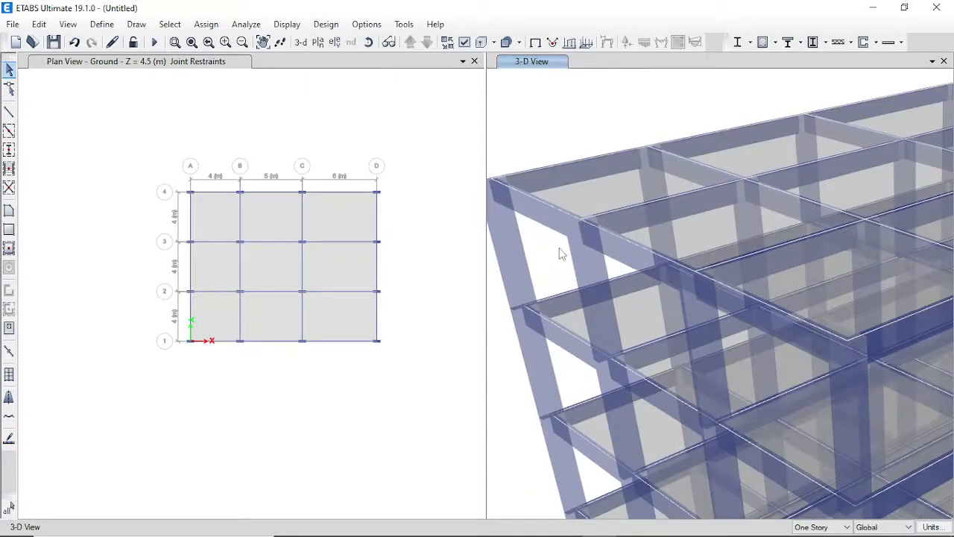
scroll(561, 253, down, 3)
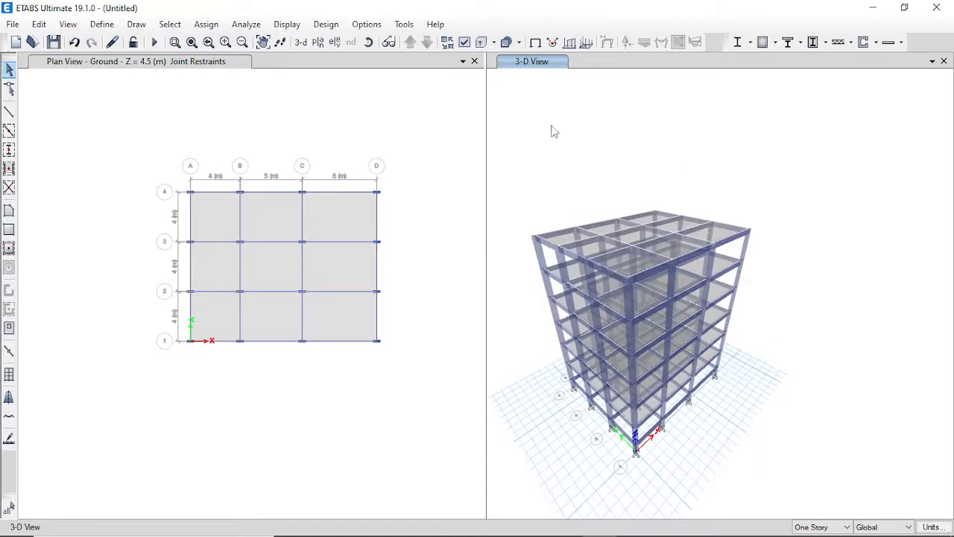
Save the model as an .edb in Mtech\2021 under the existing class model's file name.
click(54, 42)
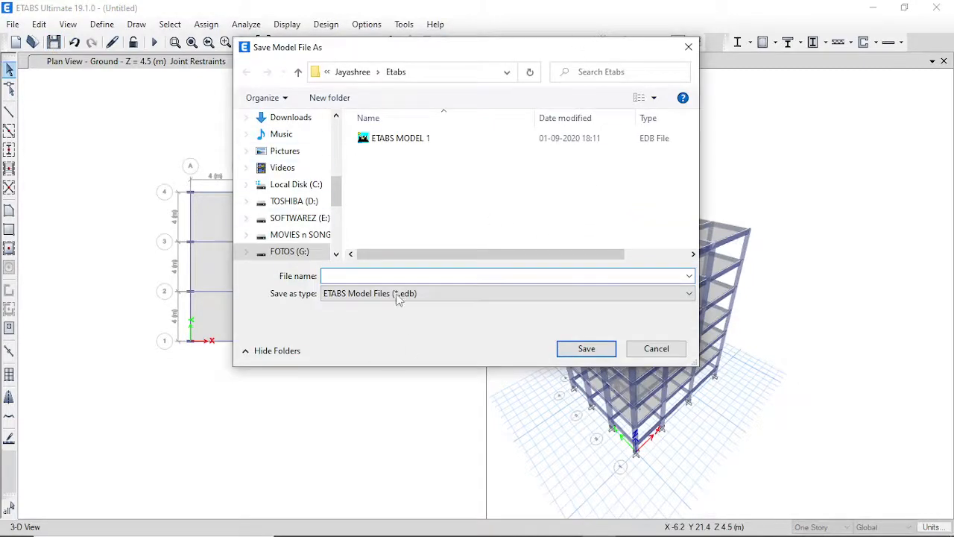
click(325, 73)
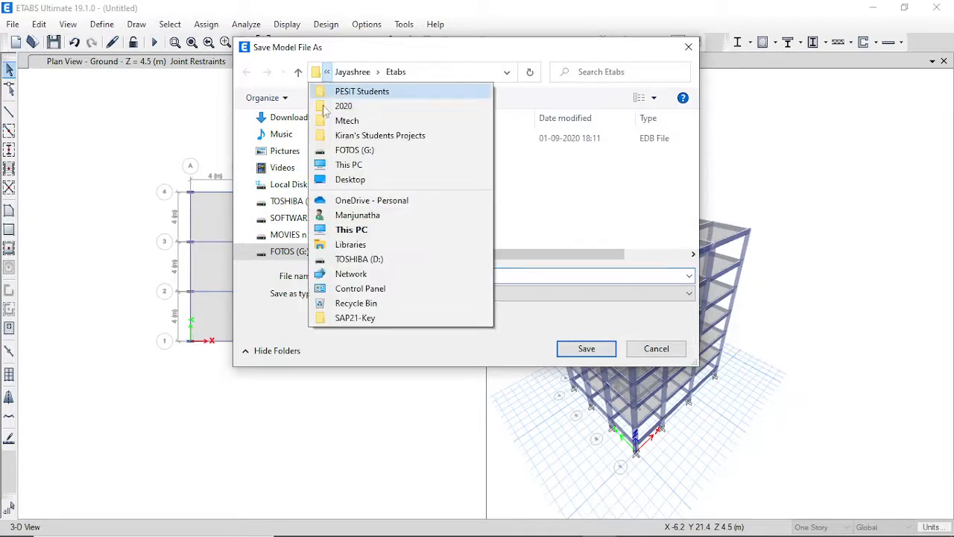
click(362, 123)
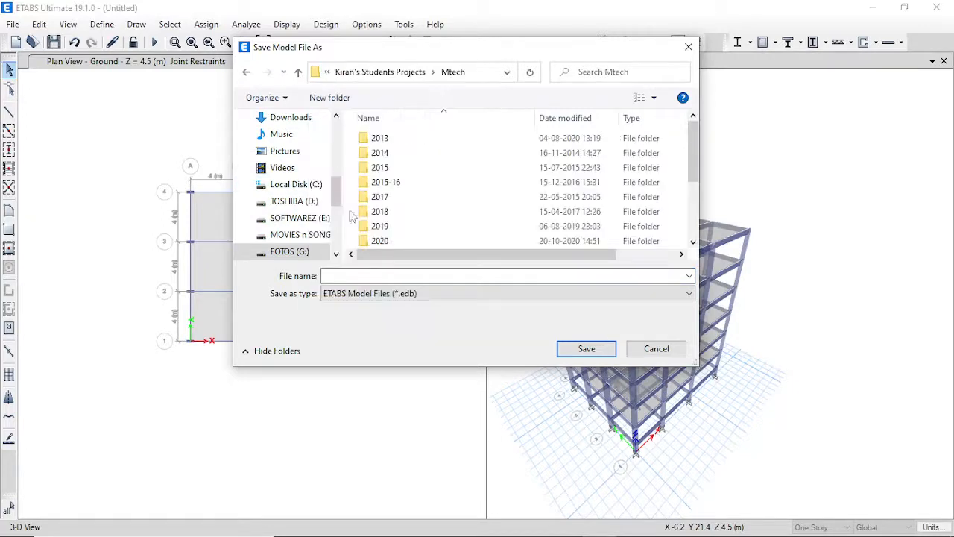
scroll(408, 205, down, 3)
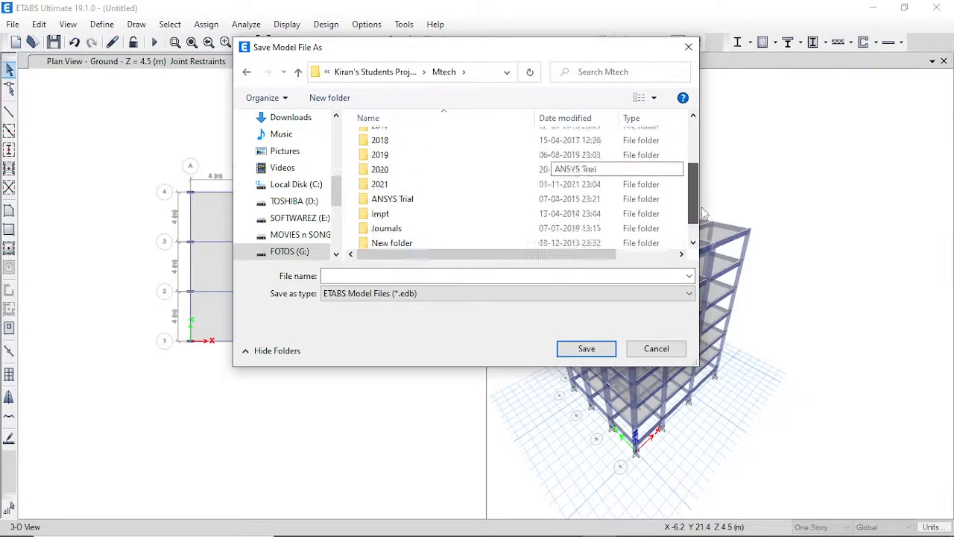
double_click(384, 153)
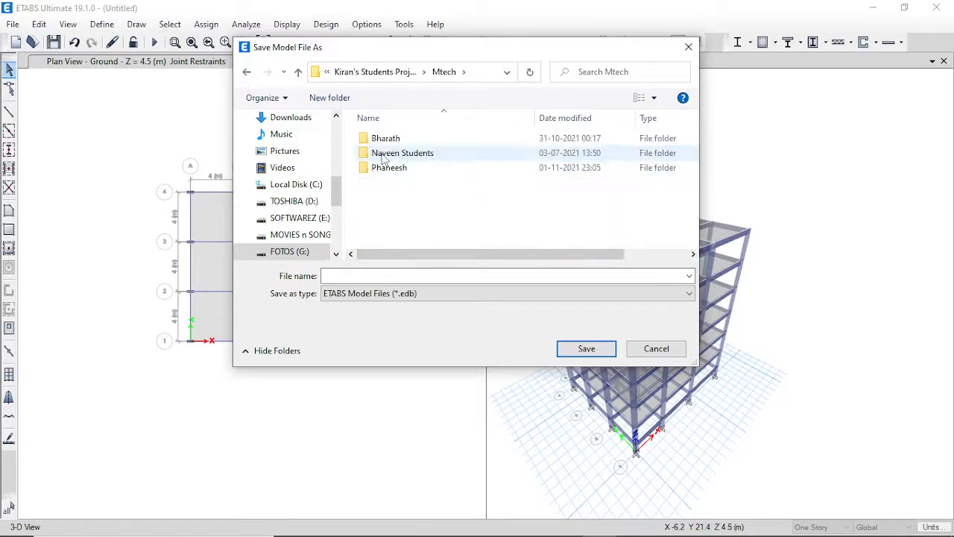
double_click(415, 170)
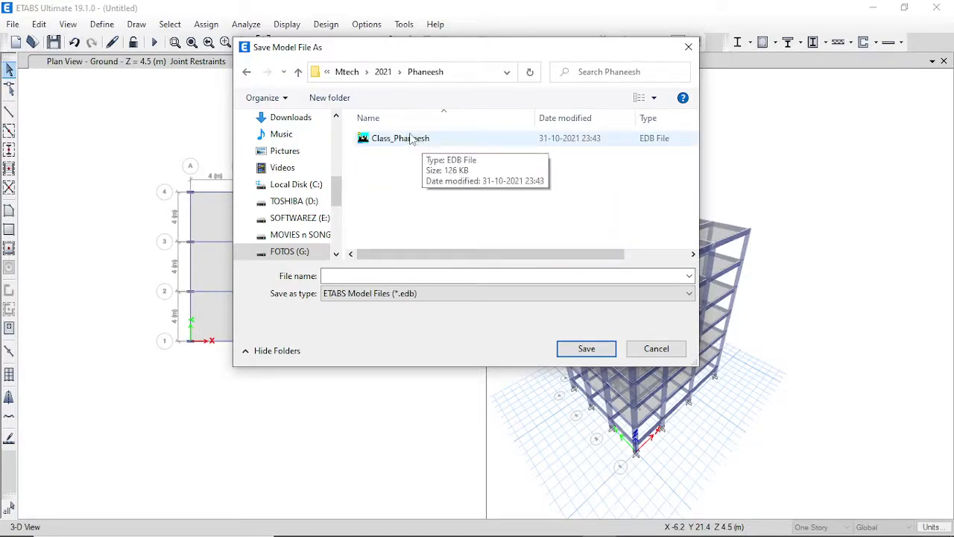
click(399, 138)
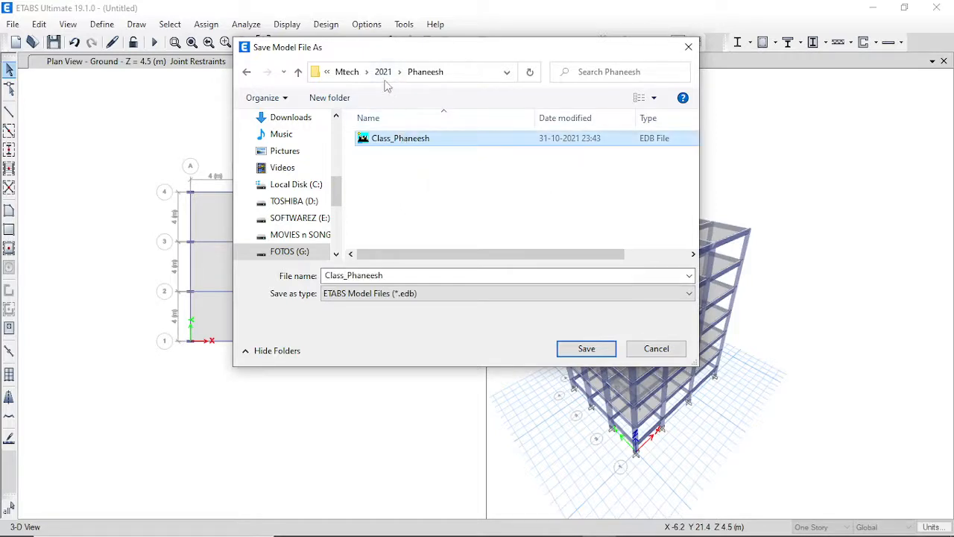
click(383, 73)
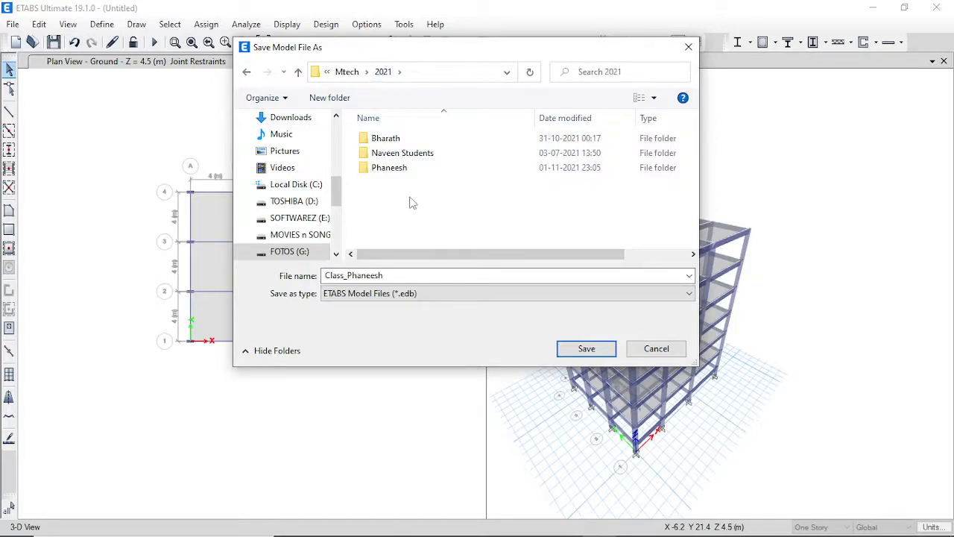
click(575, 355)
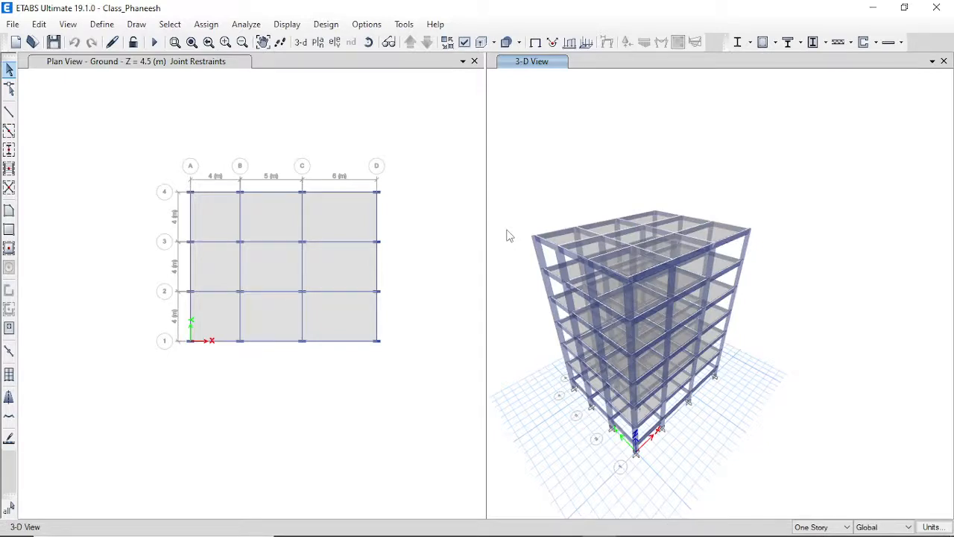
click(250, 154)
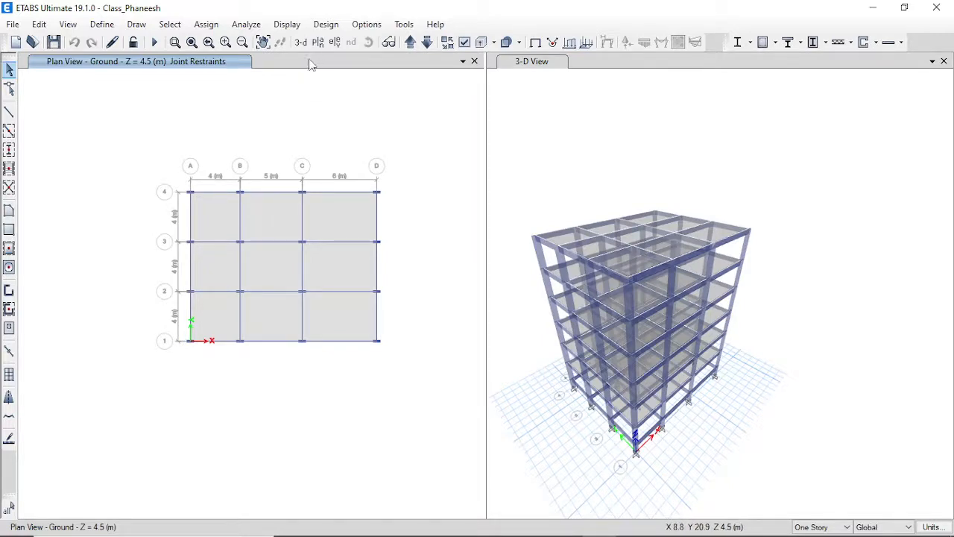
Open Define Load Patterns, listing Dead (multiplier 1) and Live (0), and move it higher.
click(104, 25)
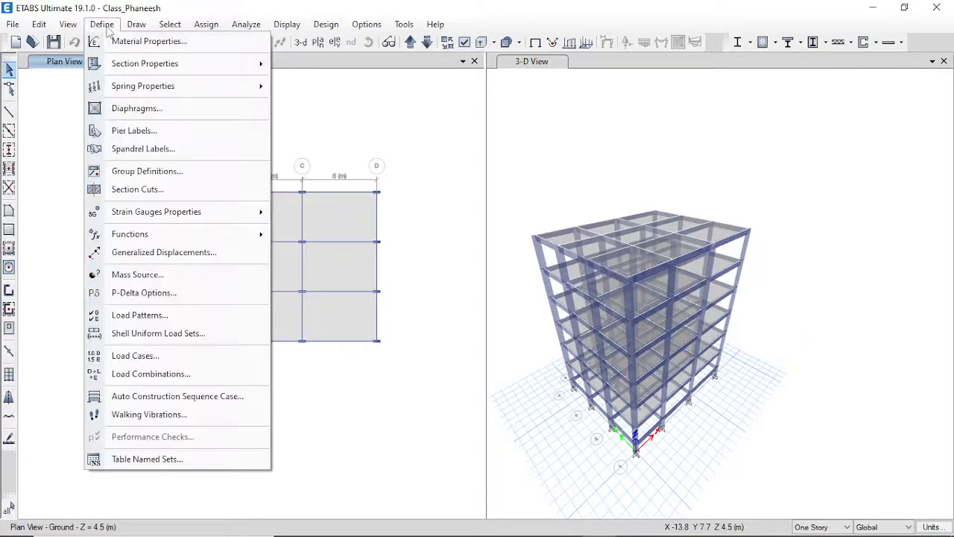
click(165, 319)
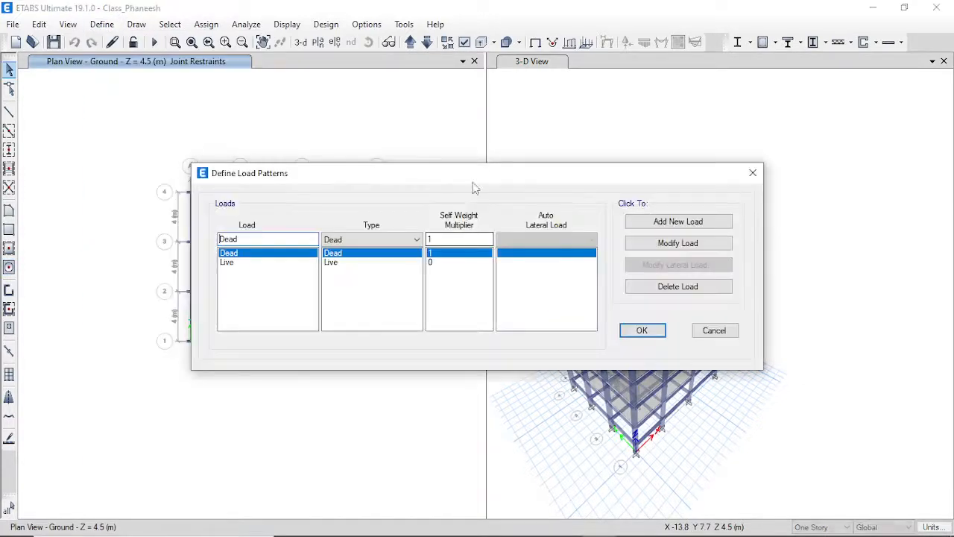
drag(390, 174, 359, 96)
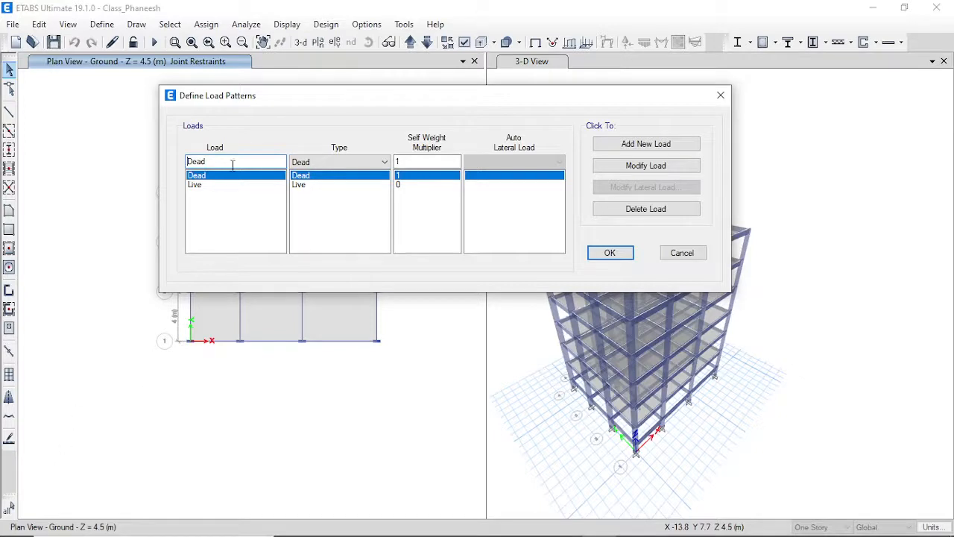
Add an SIDL load pattern of type Super Dead with self-weight multiplier 0.
double_click(226, 166)
text(SIDL)
click(369, 162)
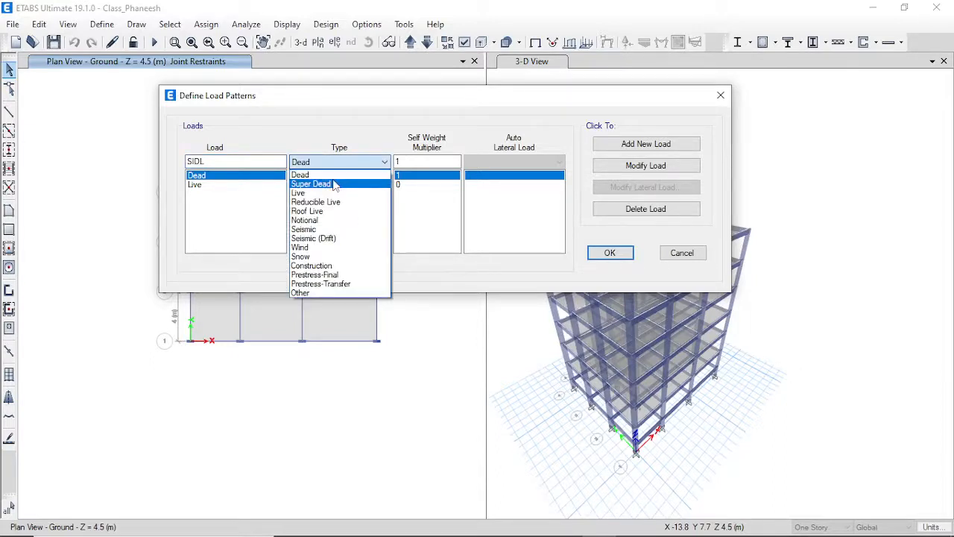
click(331, 184)
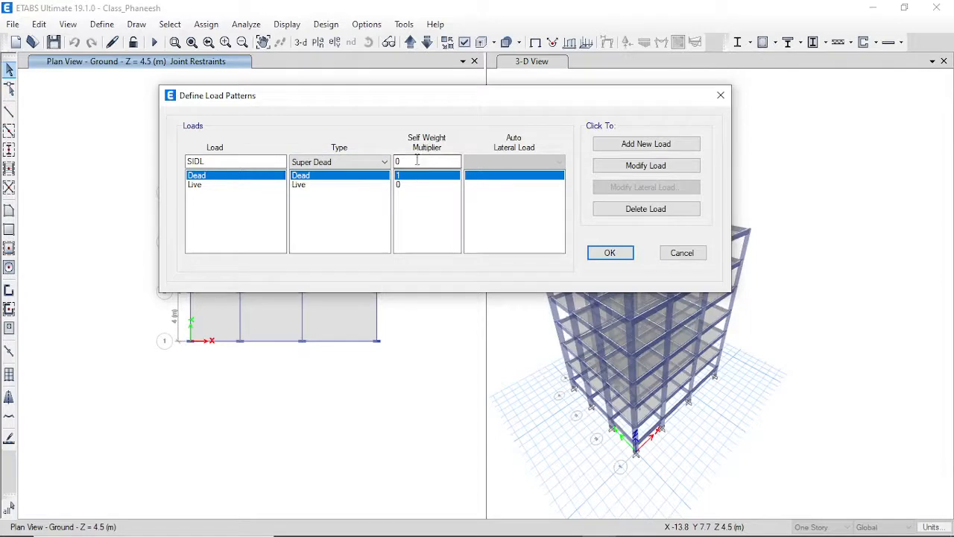
click(628, 147)
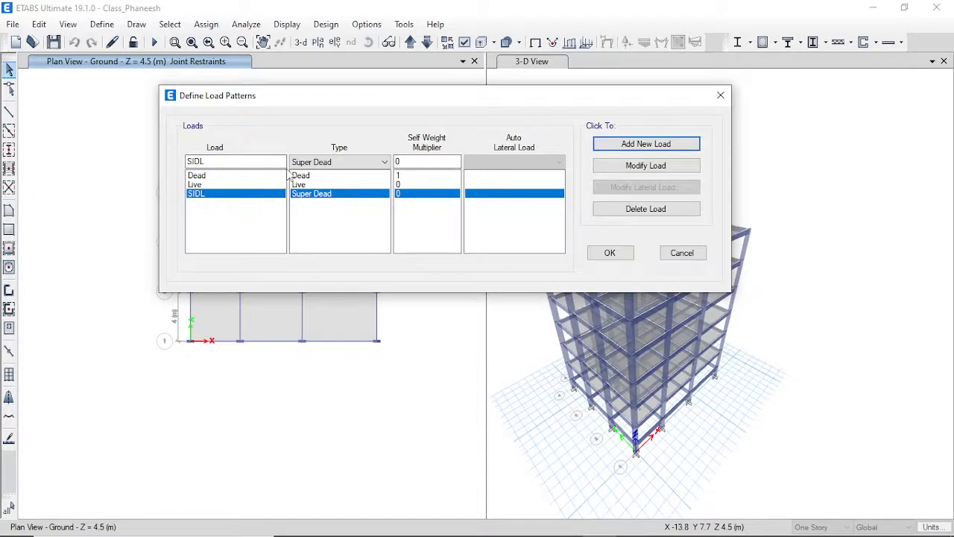
click(608, 253)
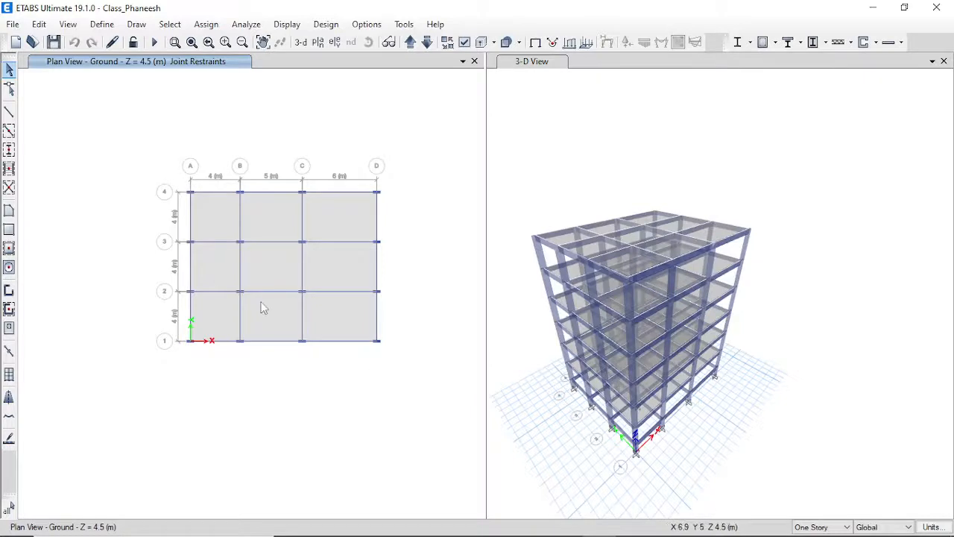
click(169, 25)
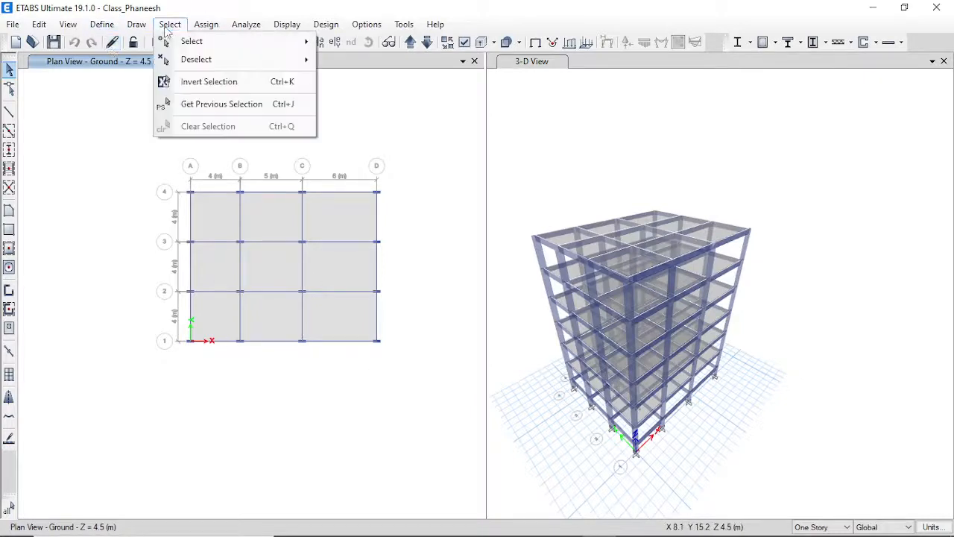
mouse_move(190, 46)
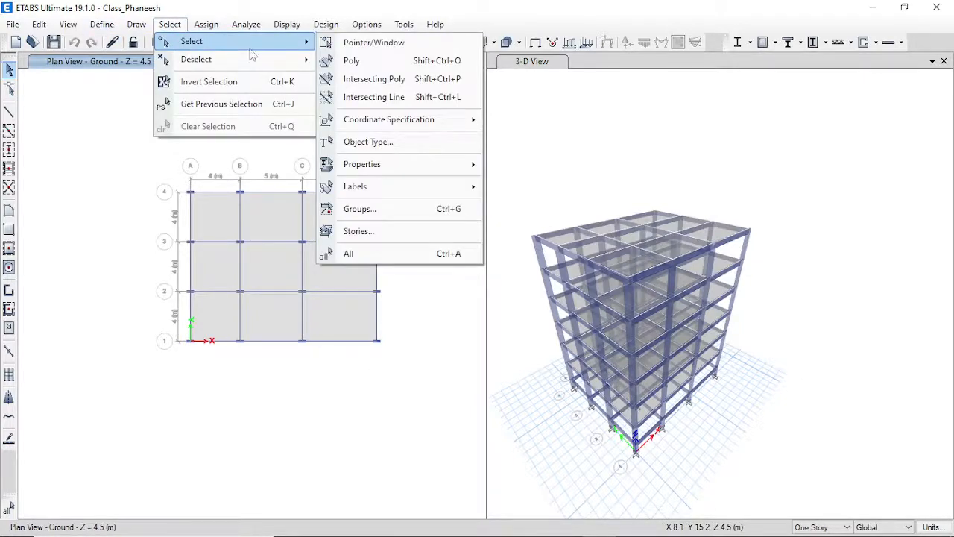
Select all 54 slab panels by choosing the Floors object type.
click(395, 145)
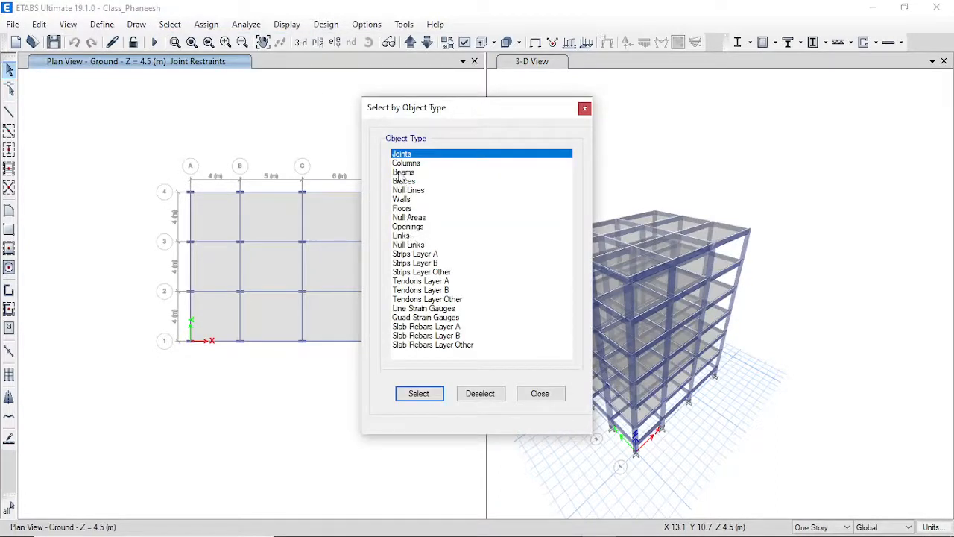
click(412, 208)
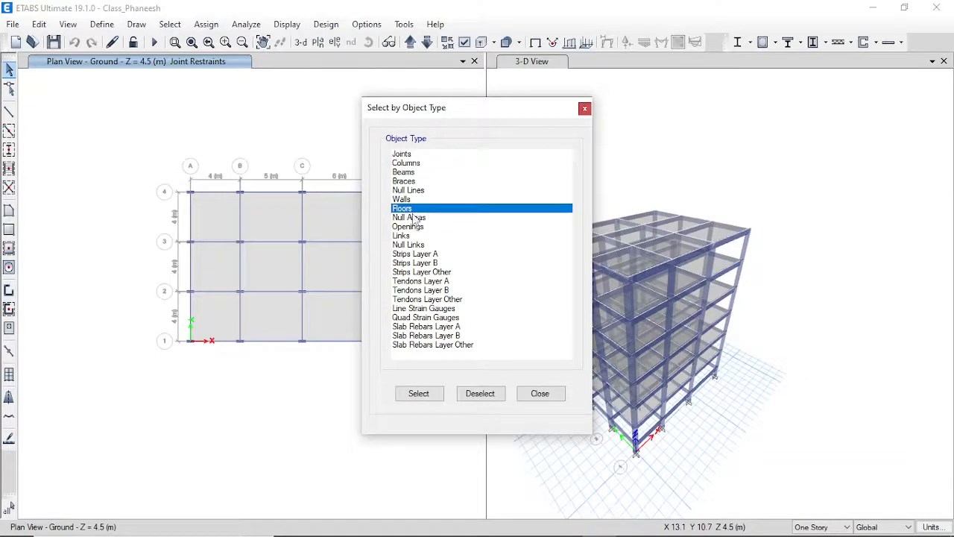
click(437, 395)
click(541, 395)
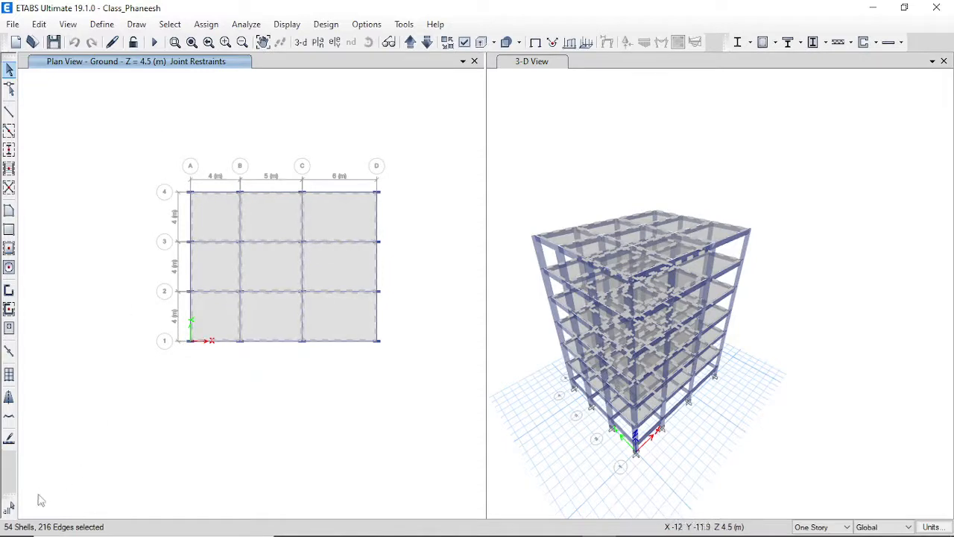
mouse_move(30, 533)
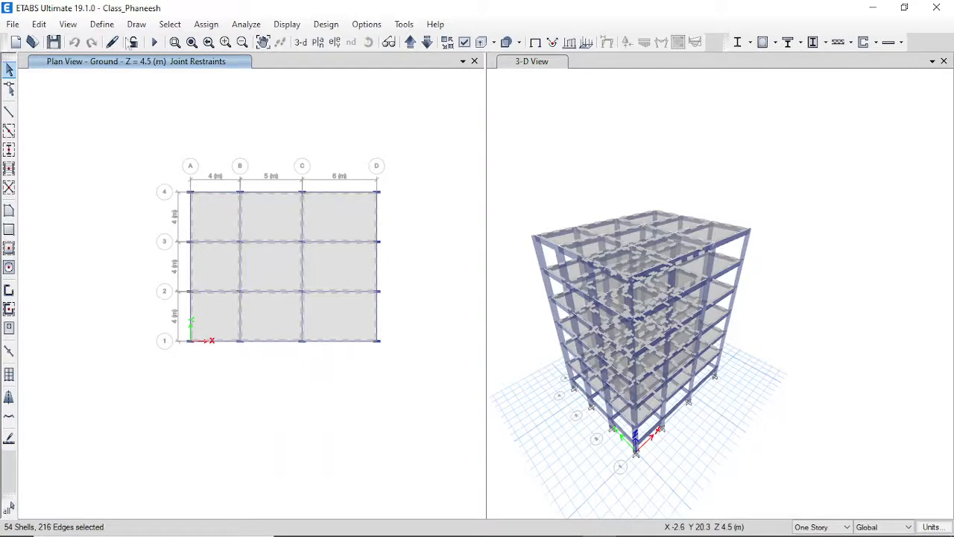
Assign a 2 kN/m² gravity uniform shell load under the SIDL pattern to the selected slabs.
click(206, 25)
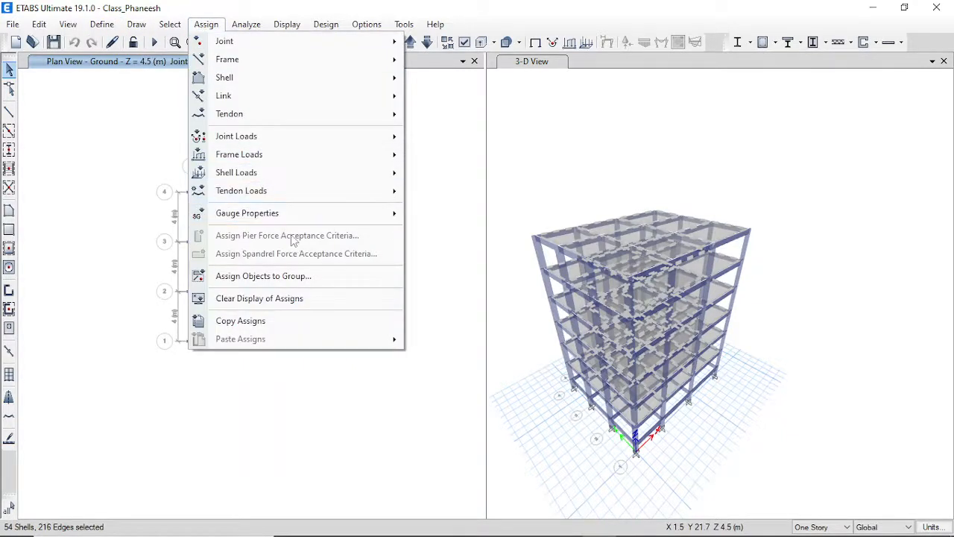
mouse_move(279, 174)
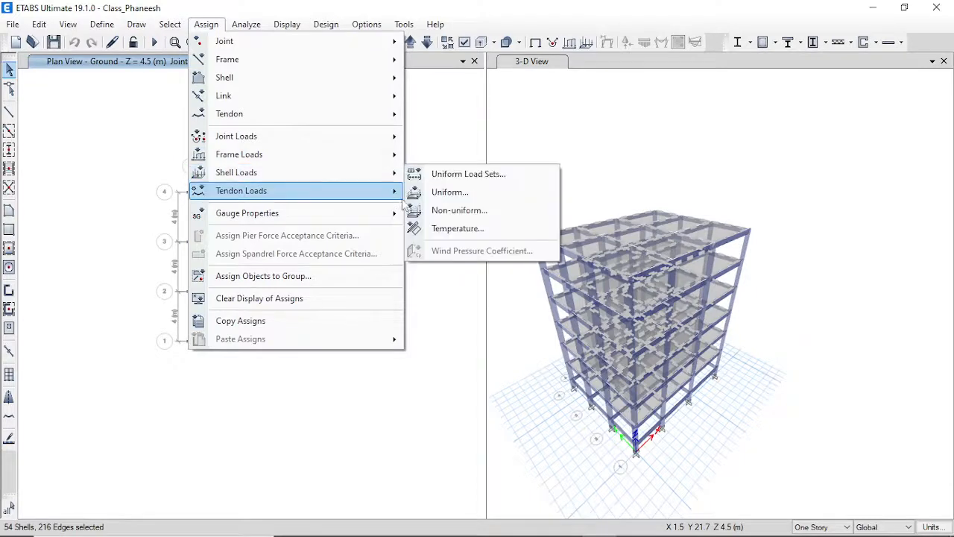
click(447, 192)
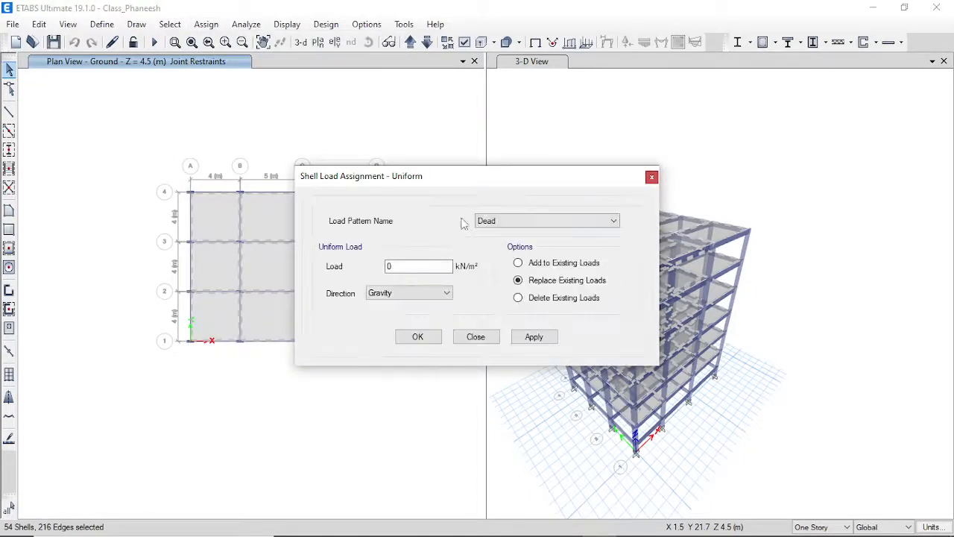
click(510, 229)
click(506, 249)
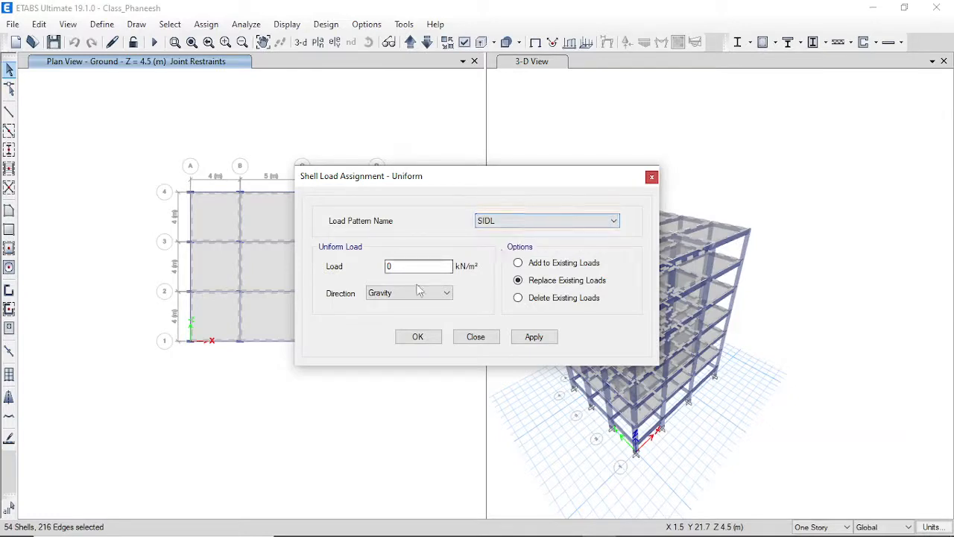
drag(396, 266, 296, 277)
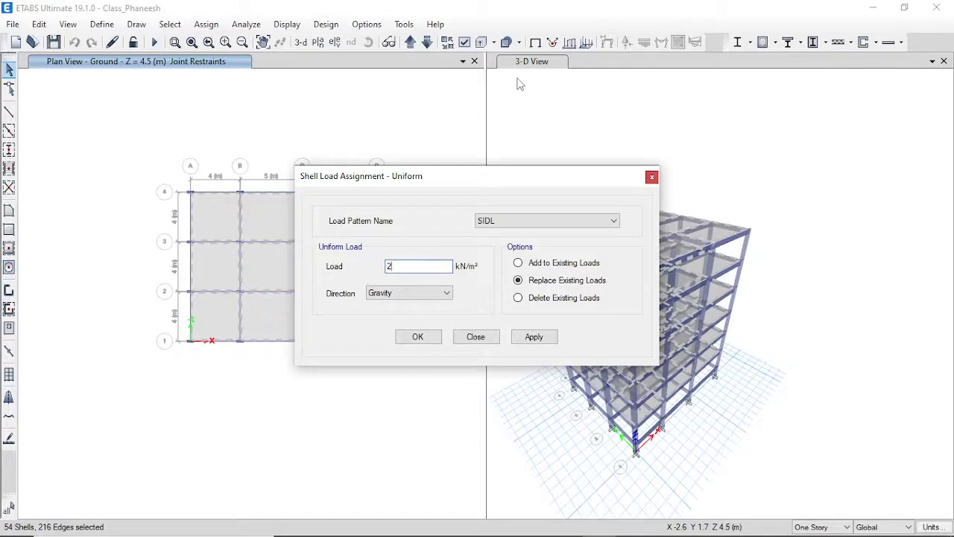
click(531, 337)
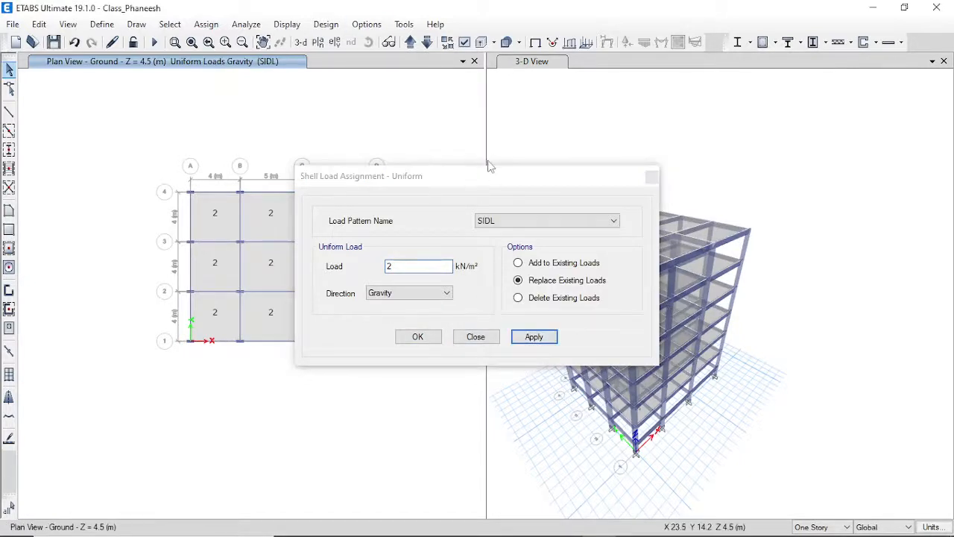
drag(492, 173, 649, 144)
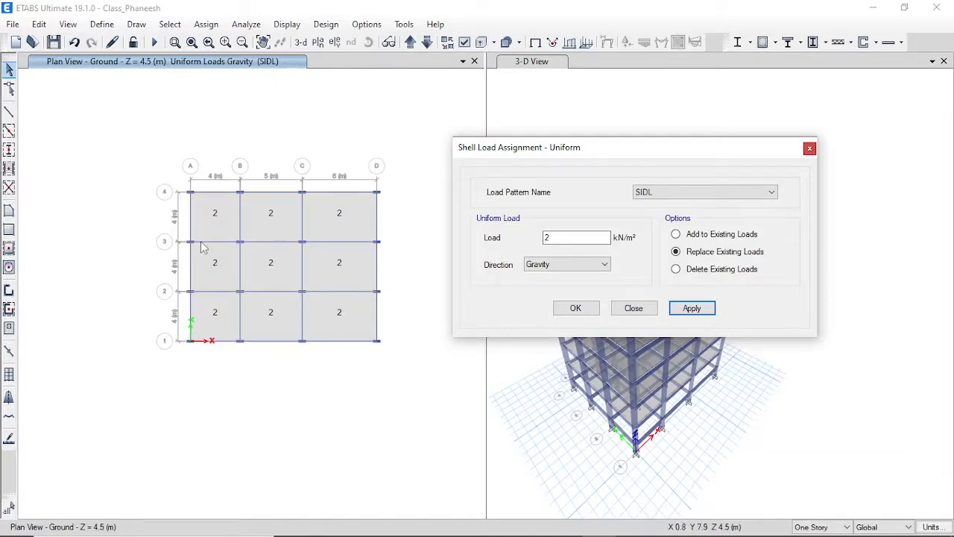
scroll(219, 230, up, 5)
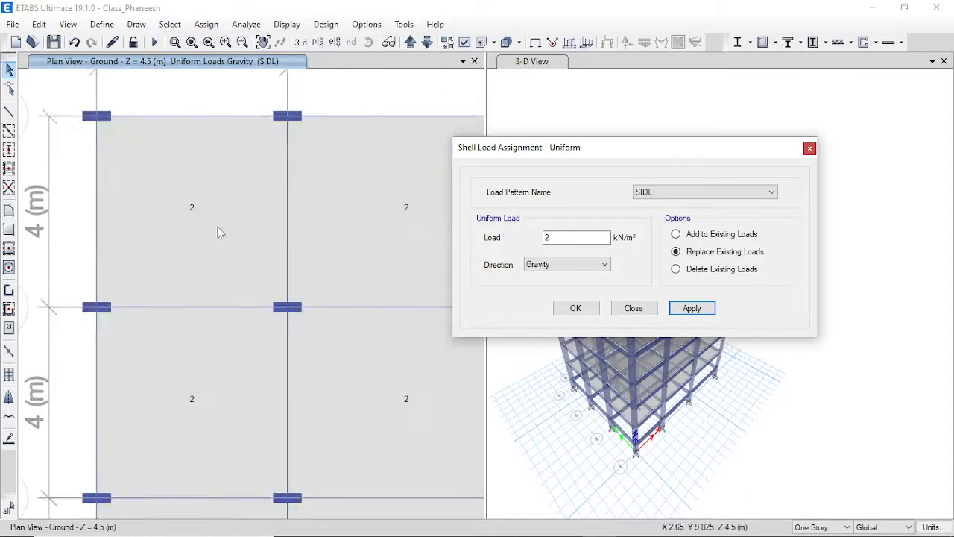
scroll(213, 230, down, 3)
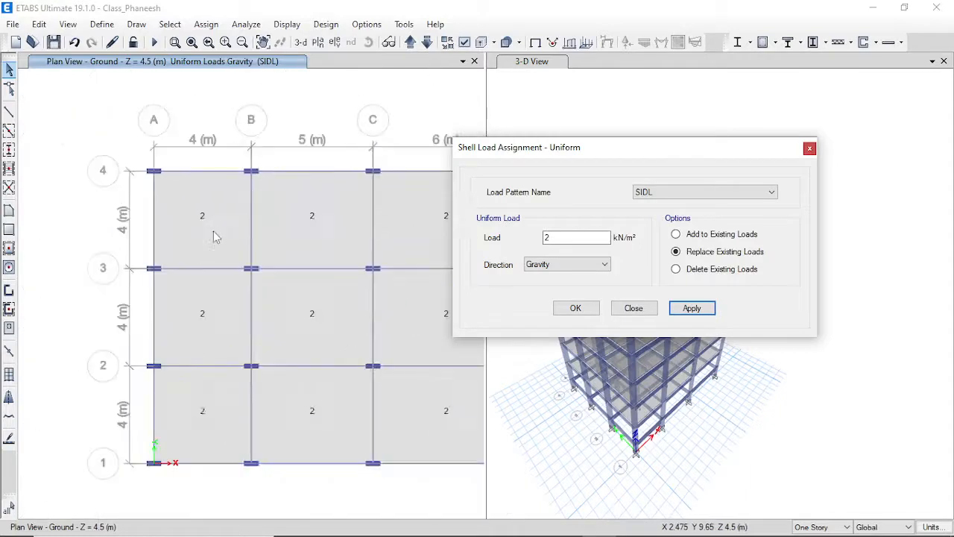
Move the plan up to the Second storey (Z = 10.5 m) and select all 54 floor slabs by type.
click(410, 42)
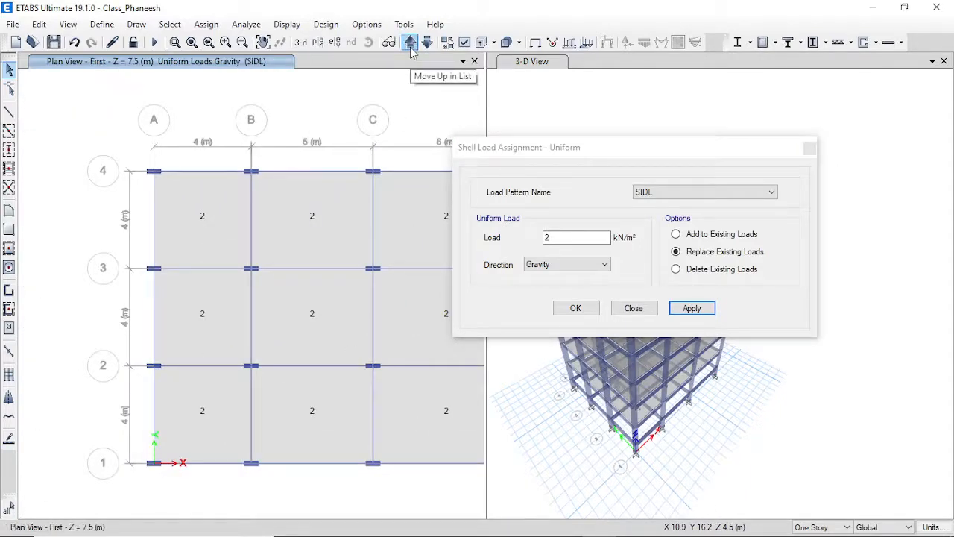
click(411, 42)
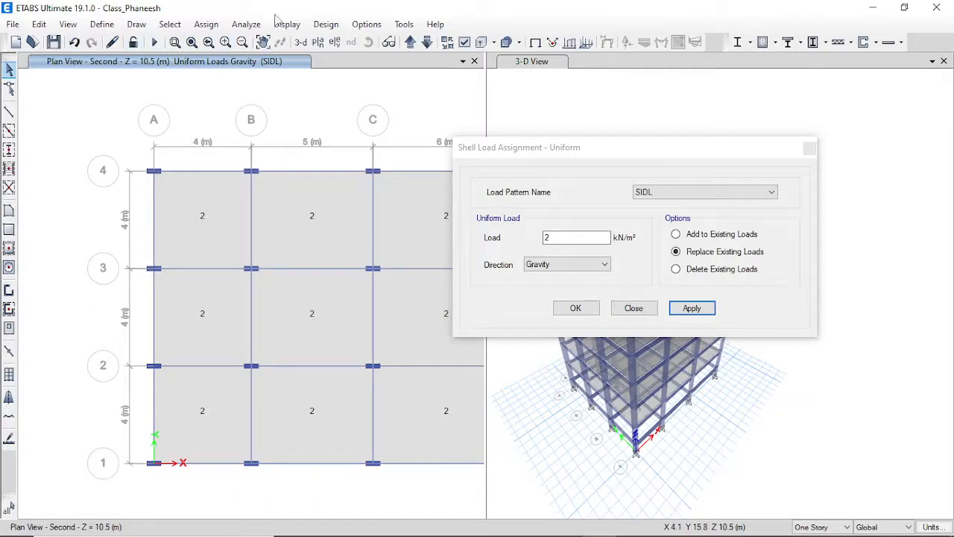
click(170, 25)
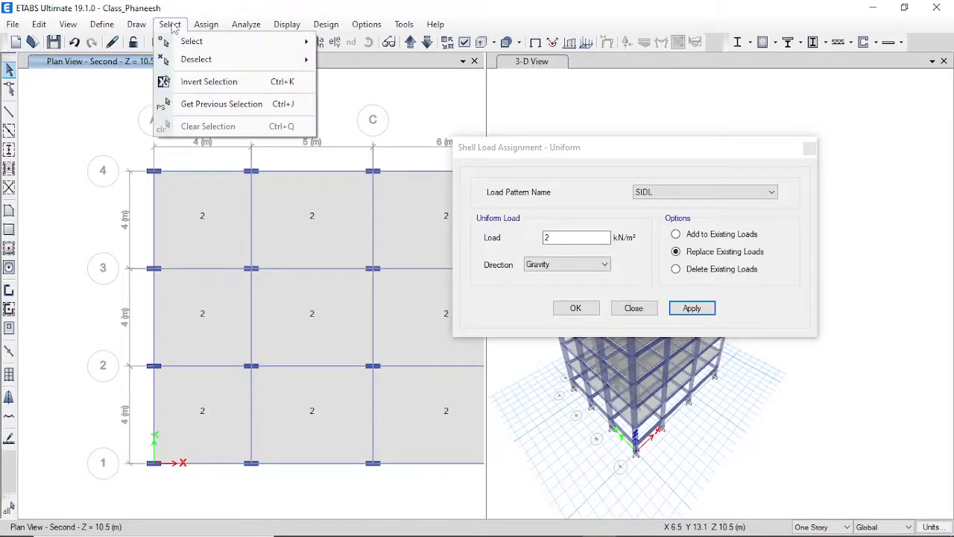
mouse_move(188, 42)
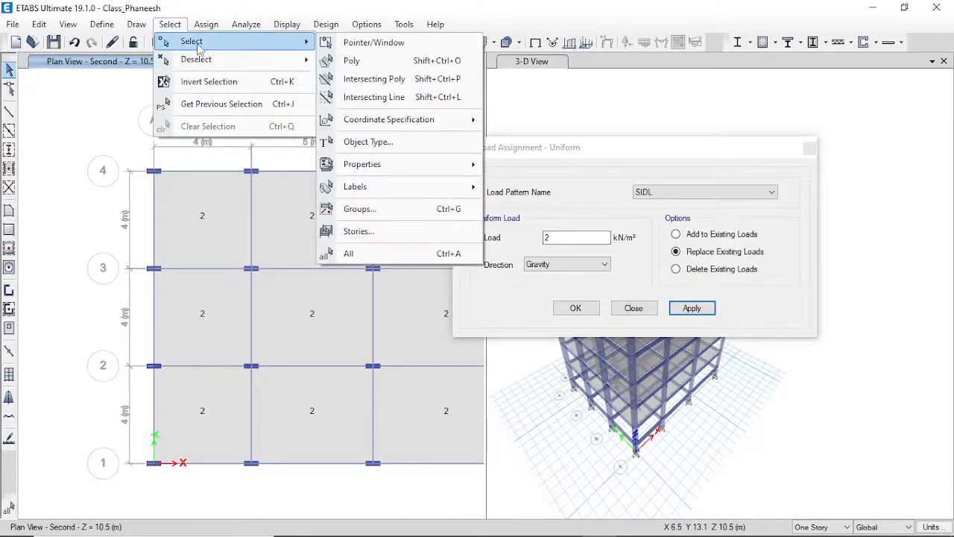
click(386, 143)
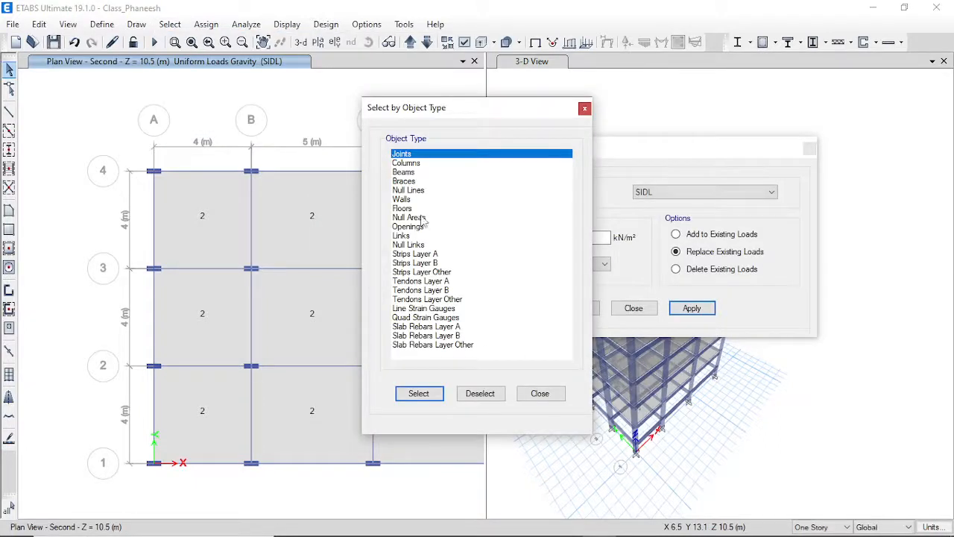
click(417, 217)
click(406, 208)
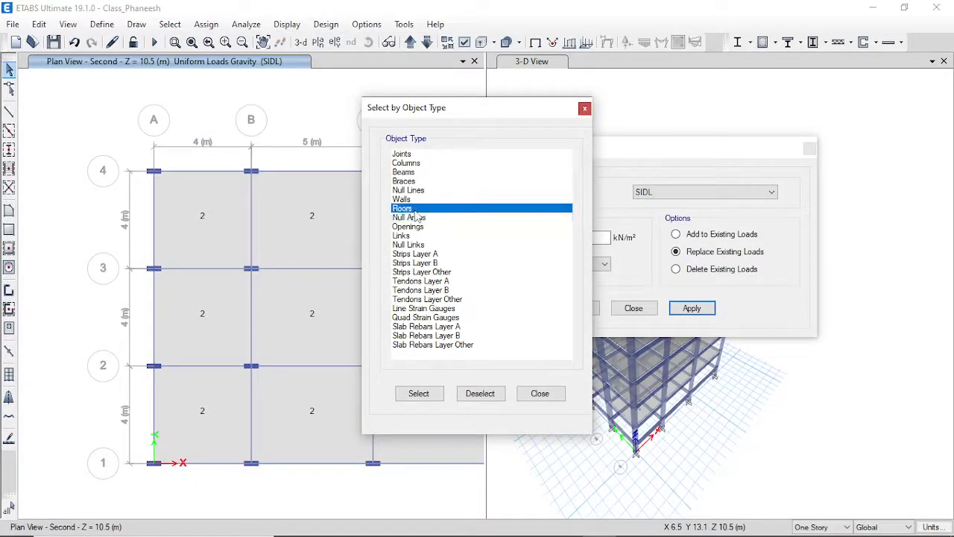
click(430, 395)
click(540, 392)
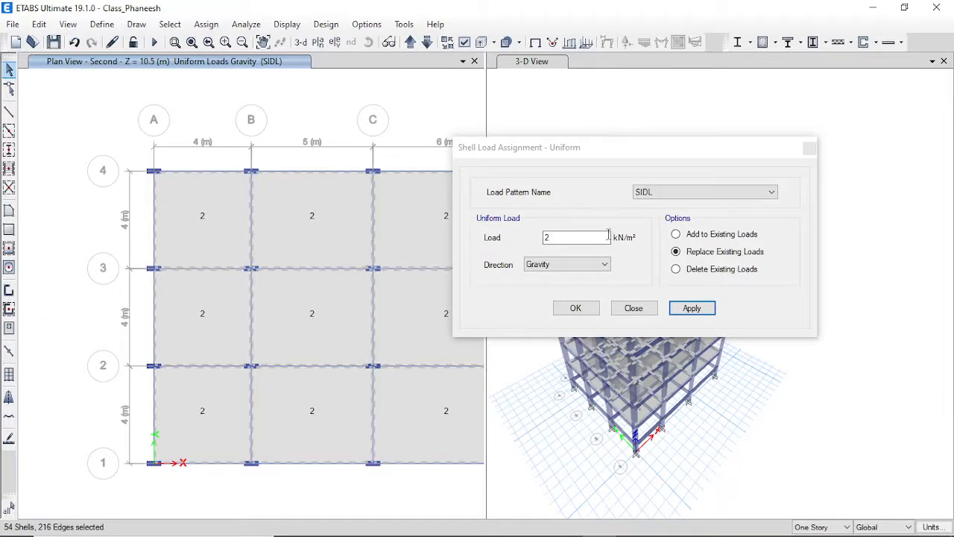
Assign a 3 kN/m² uniform gravity load under the Live pattern to the selected slabs.
click(656, 194)
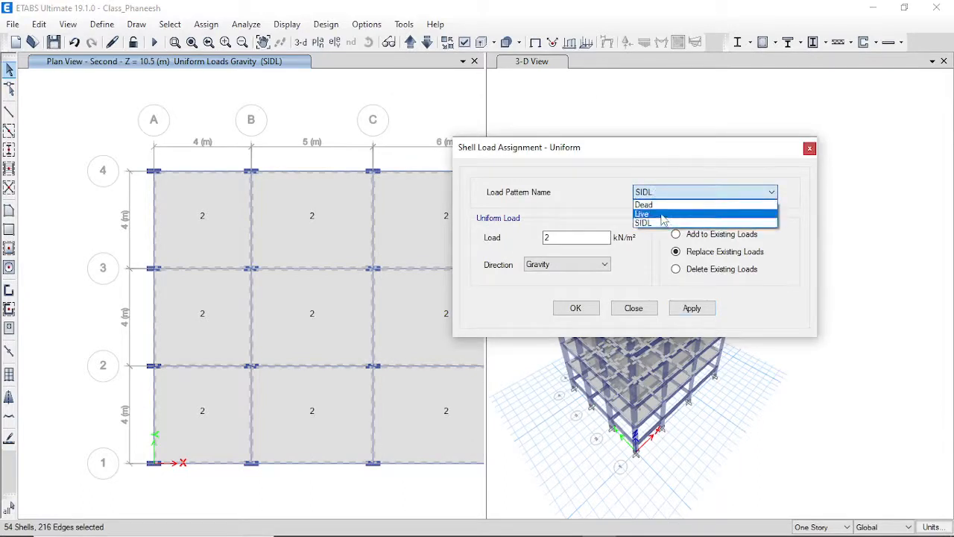
click(663, 214)
drag(594, 234, 545, 236)
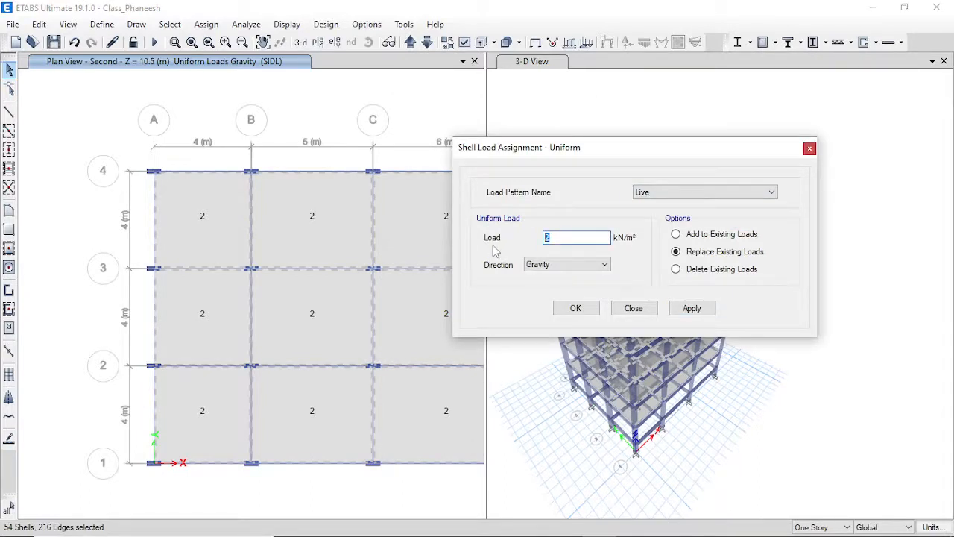
text(3)
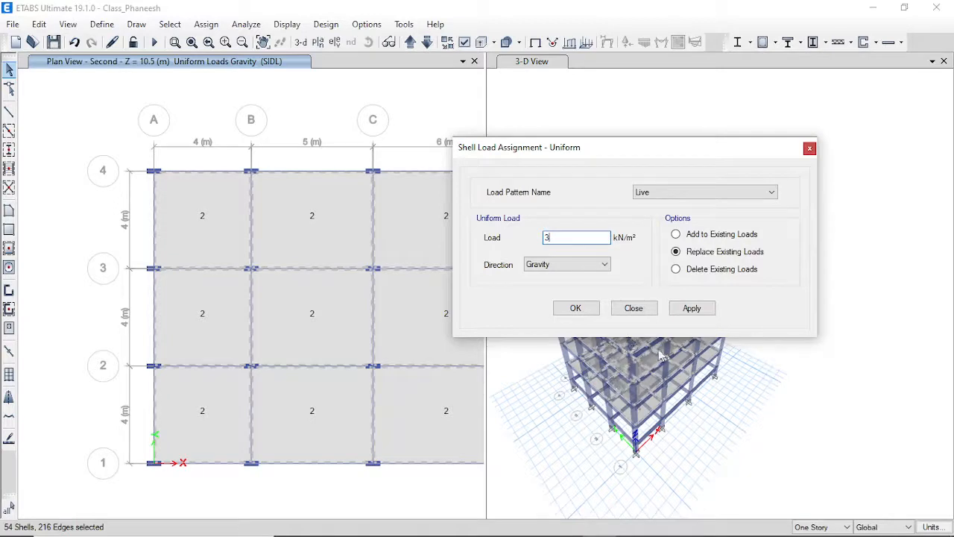
click(574, 306)
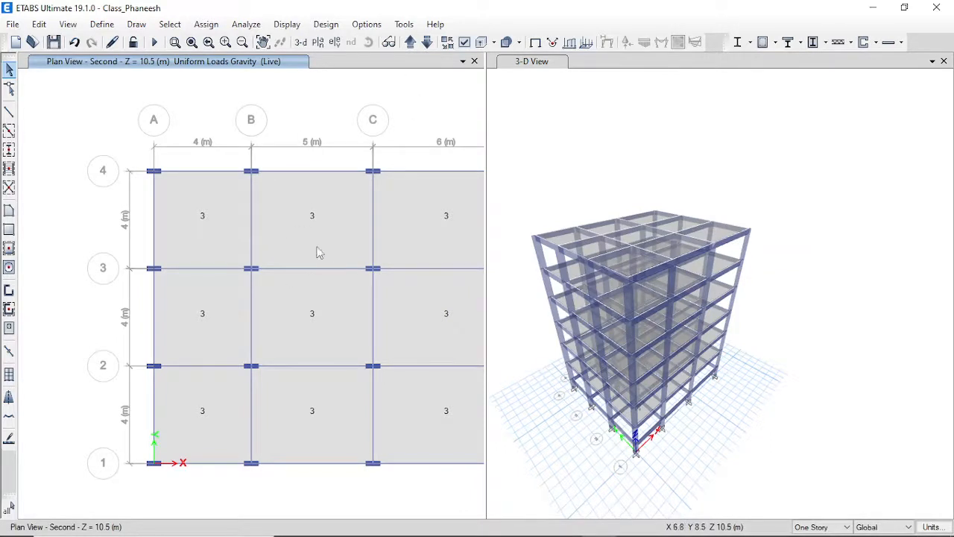
right_click(300, 222)
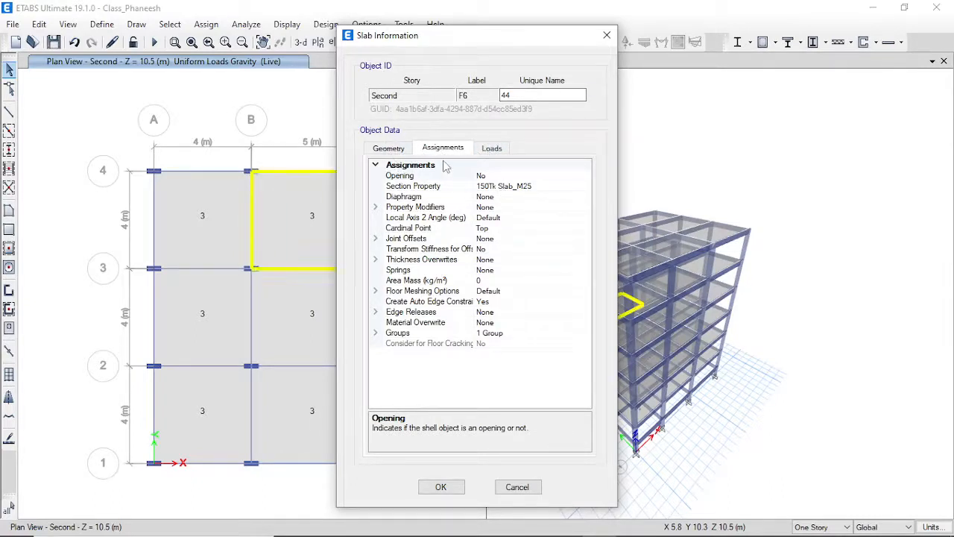
click(491, 149)
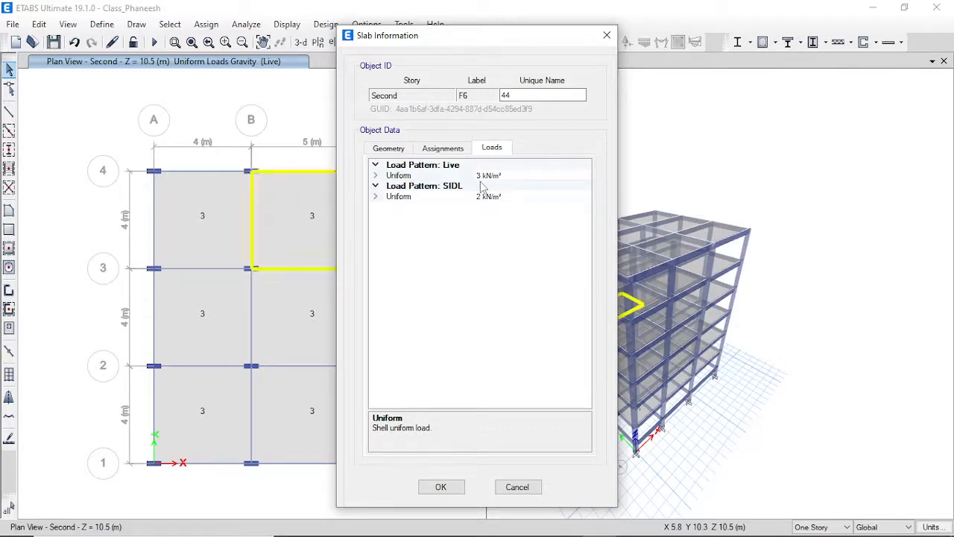
click(456, 490)
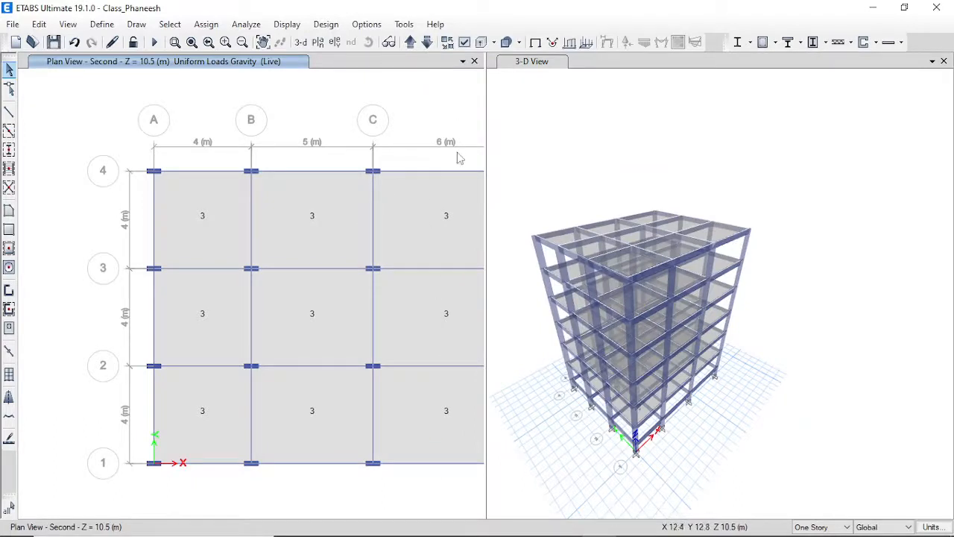
middle_drag(433, 126, 351, 145)
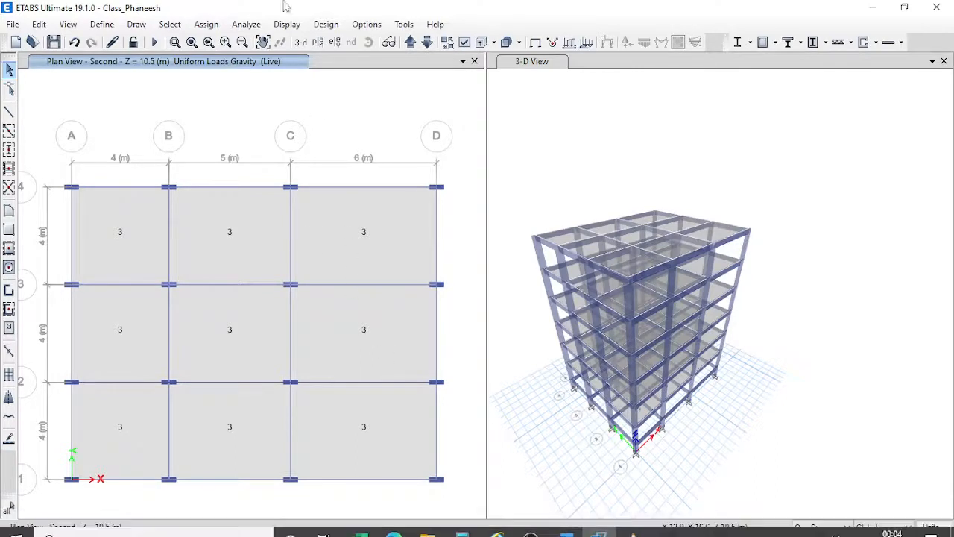
Select all 168 beams in the model using the Beams object type.
click(170, 24)
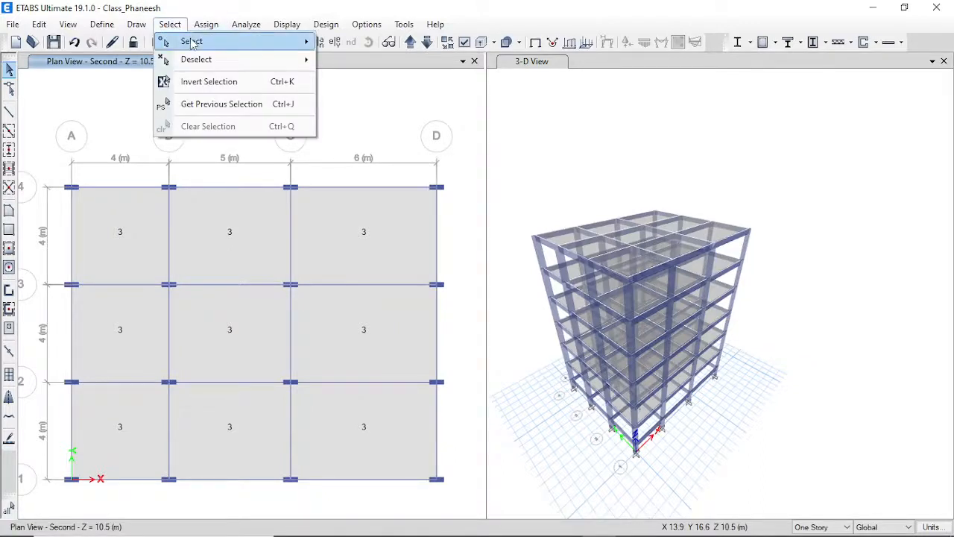
mouse_move(193, 45)
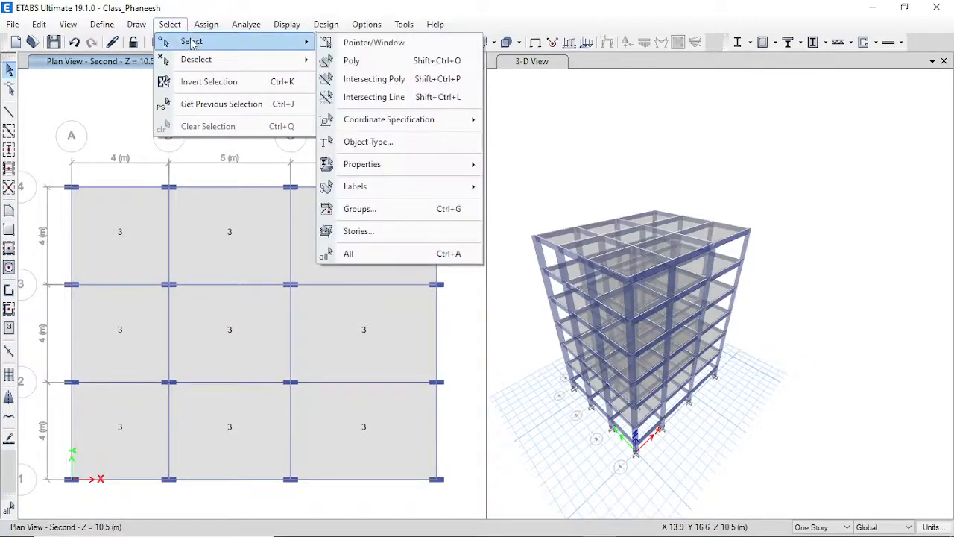
click(409, 141)
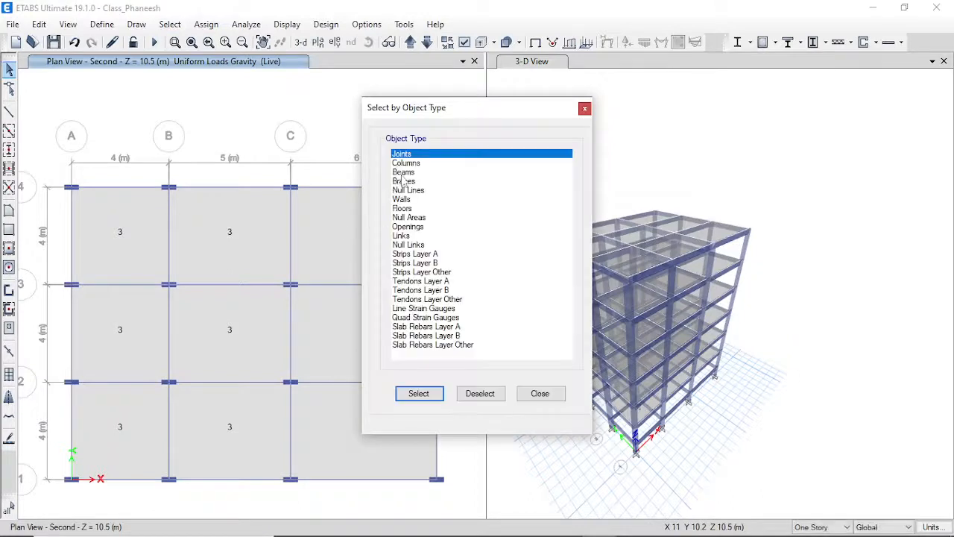
click(402, 173)
click(431, 398)
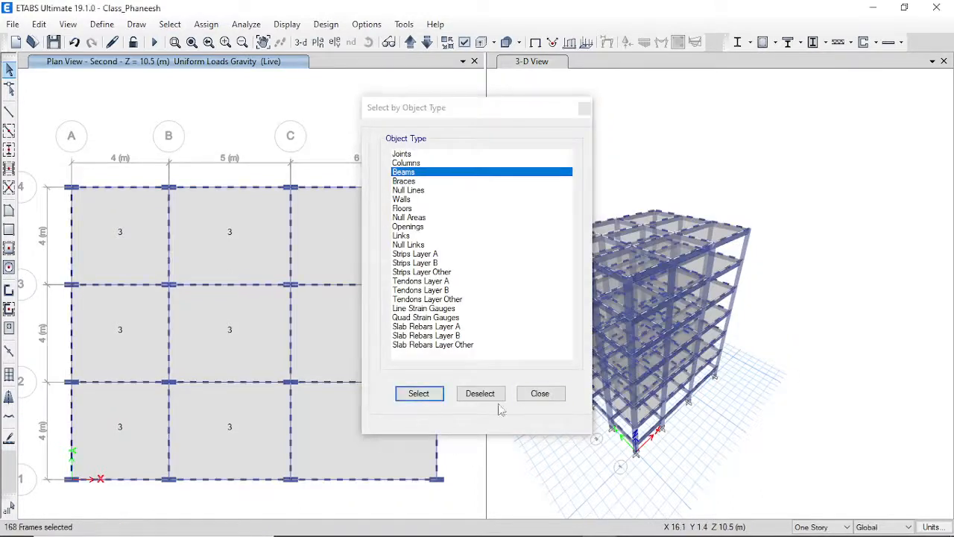
click(539, 394)
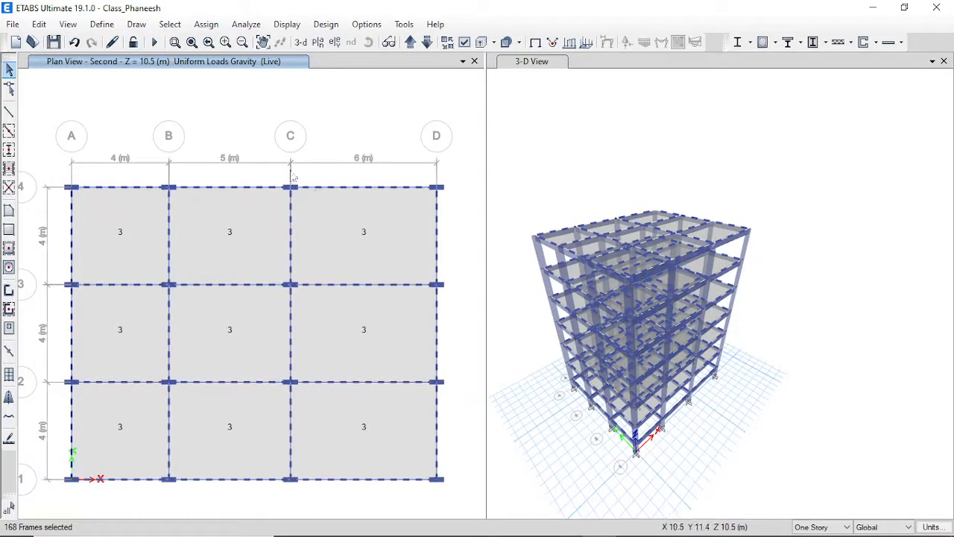
click(206, 24)
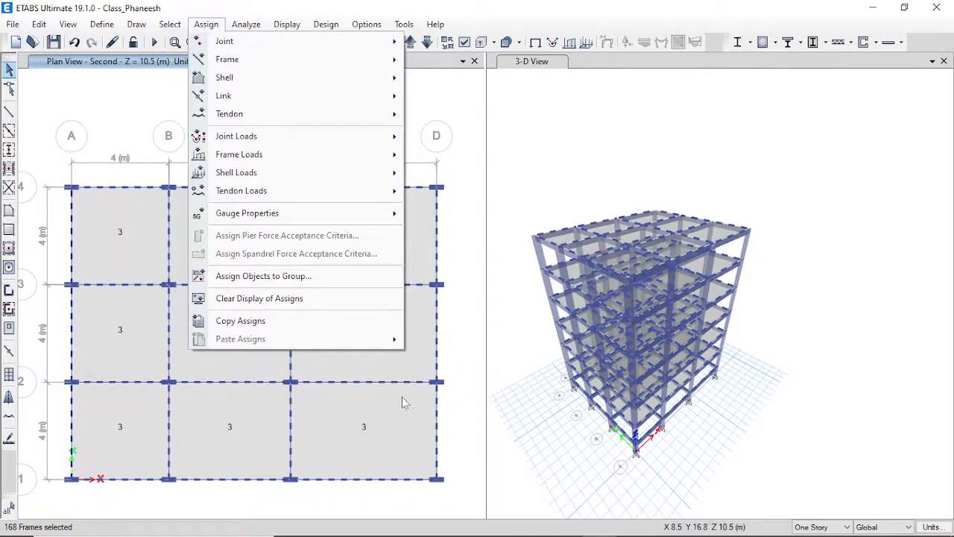
Assign a 12 kN/m uniform distributed load under the SIDL pattern to the selected beams.
click(310, 159)
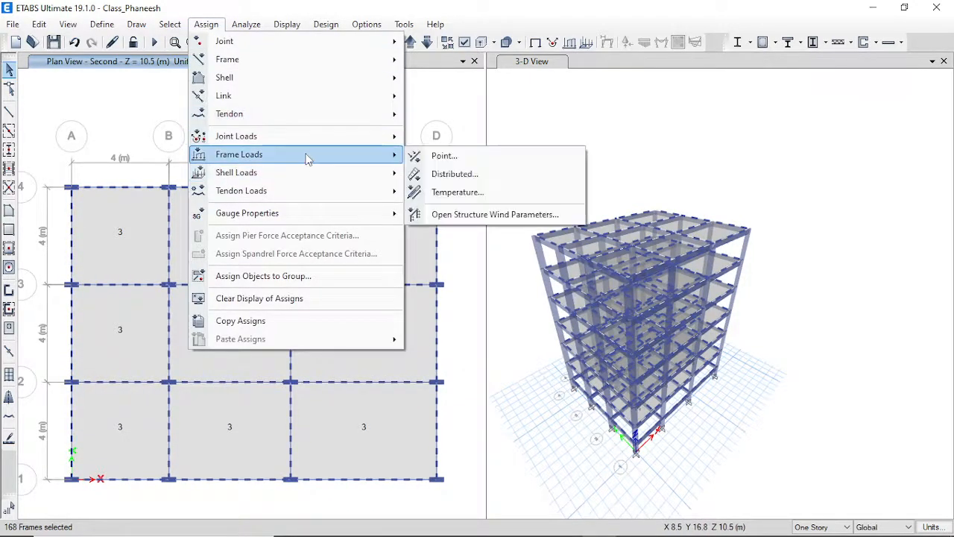
click(455, 175)
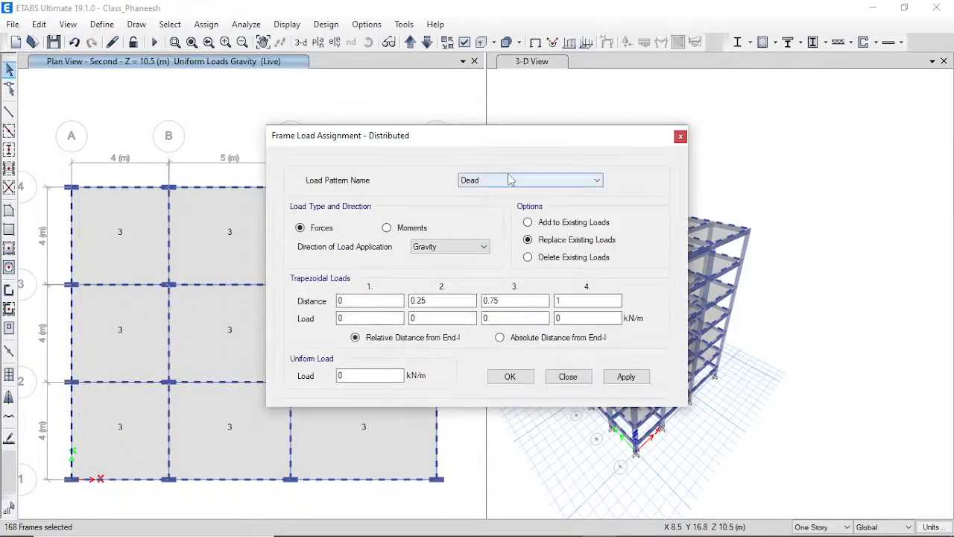
click(501, 185)
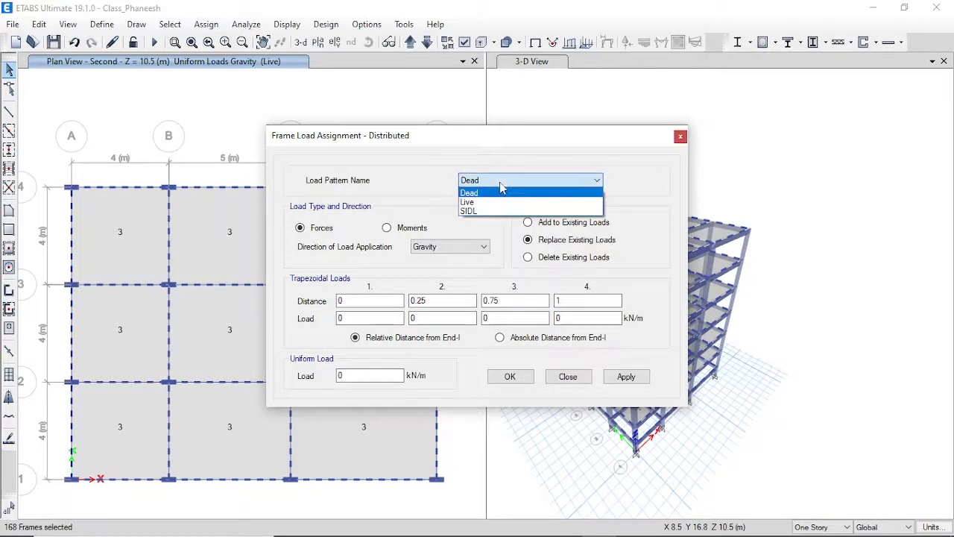
click(491, 213)
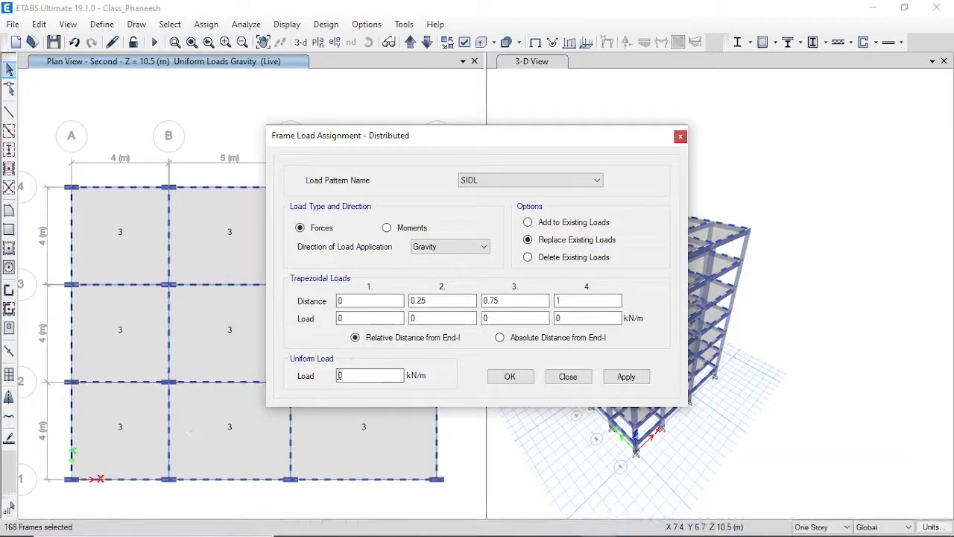
double_click(360, 375)
click(510, 376)
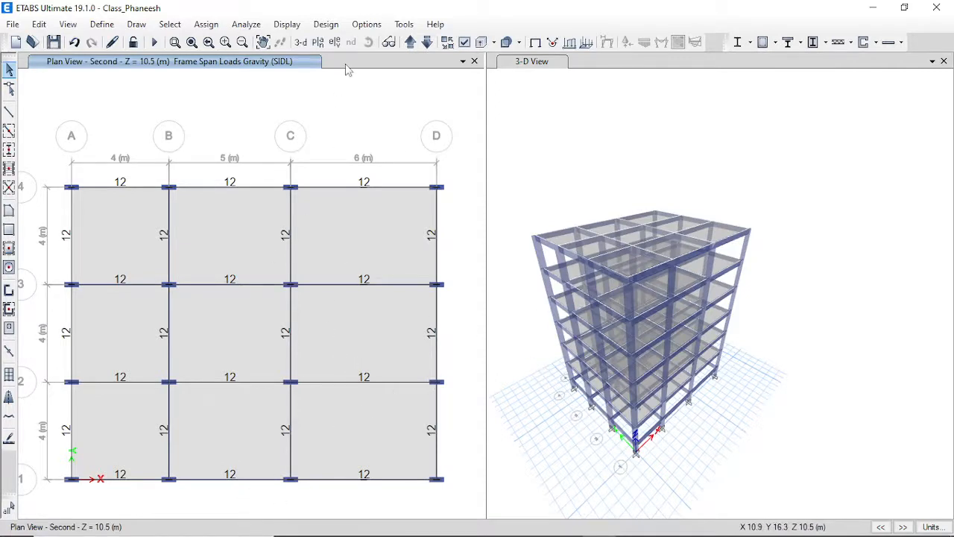
Switch the left view to 3D, show the Terrace plan (Z = 19.5 m), and save the model.
click(302, 43)
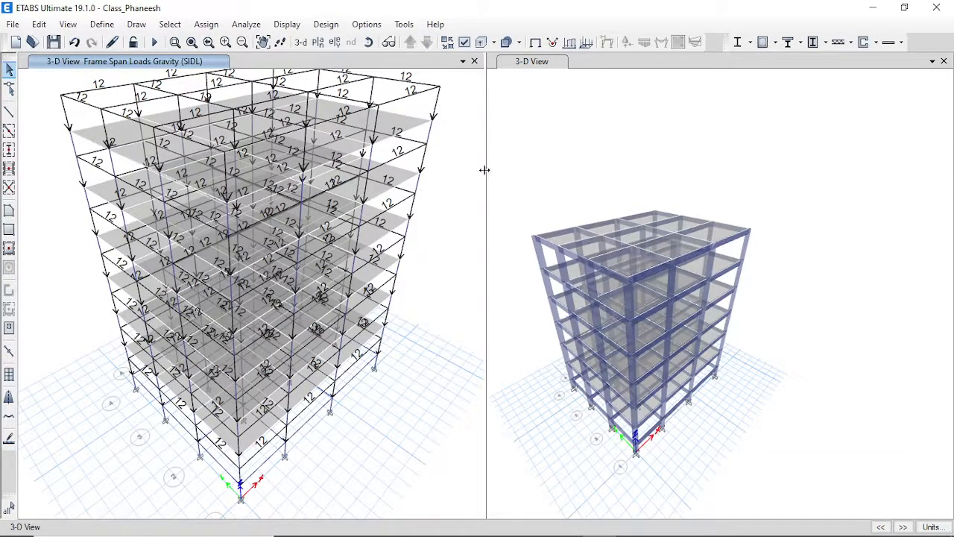
click(317, 42)
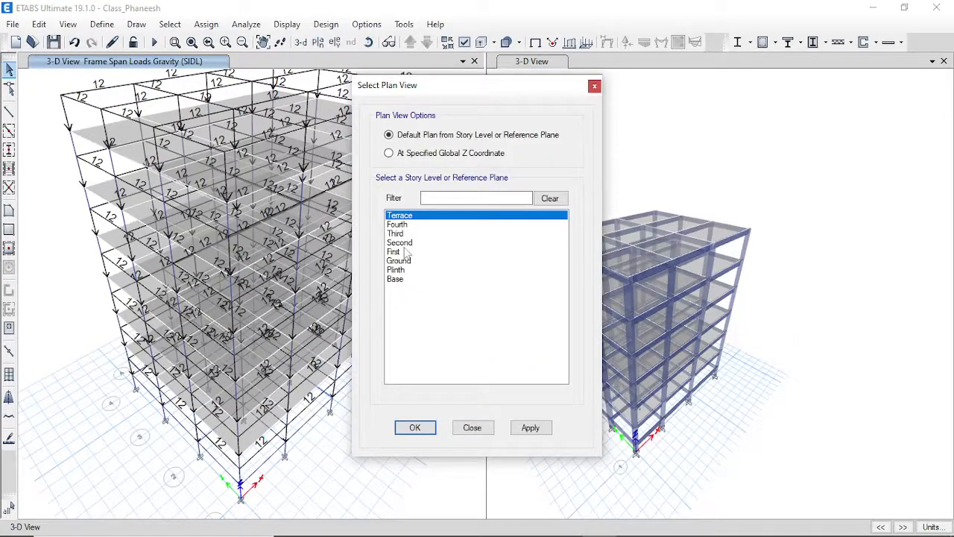
click(403, 252)
click(398, 216)
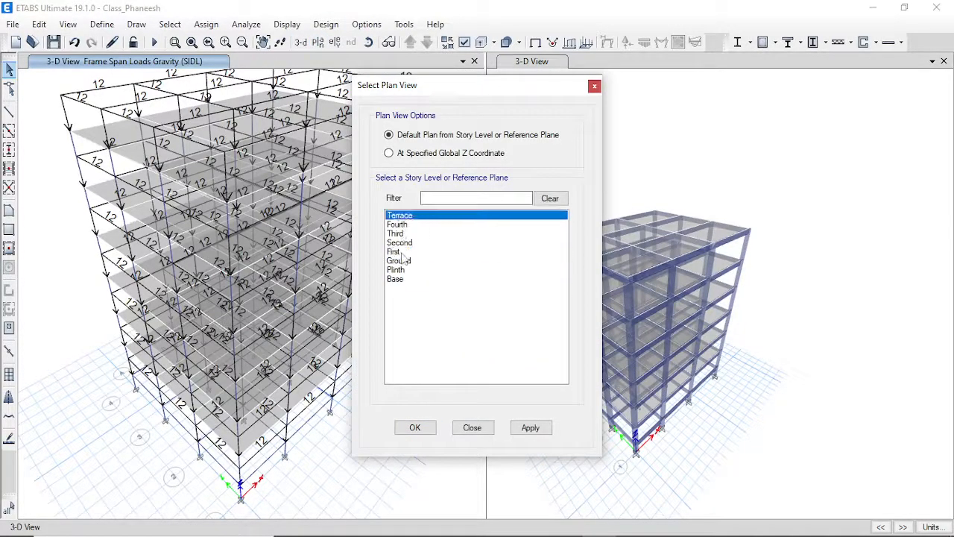
click(415, 430)
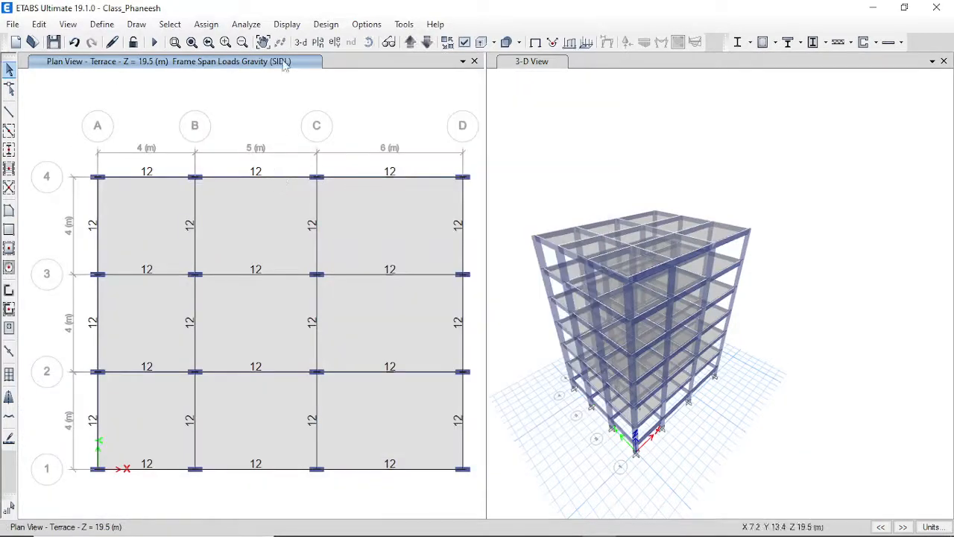
click(53, 42)
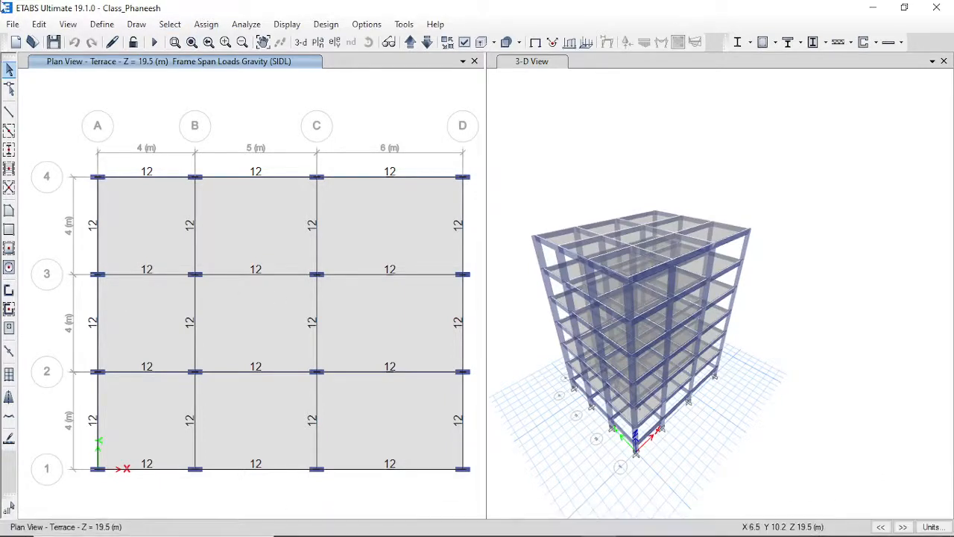
Add a Seismic load pattern named EQX using IS 1893:2016 auto lateral loads and open its parameters.
click(104, 25)
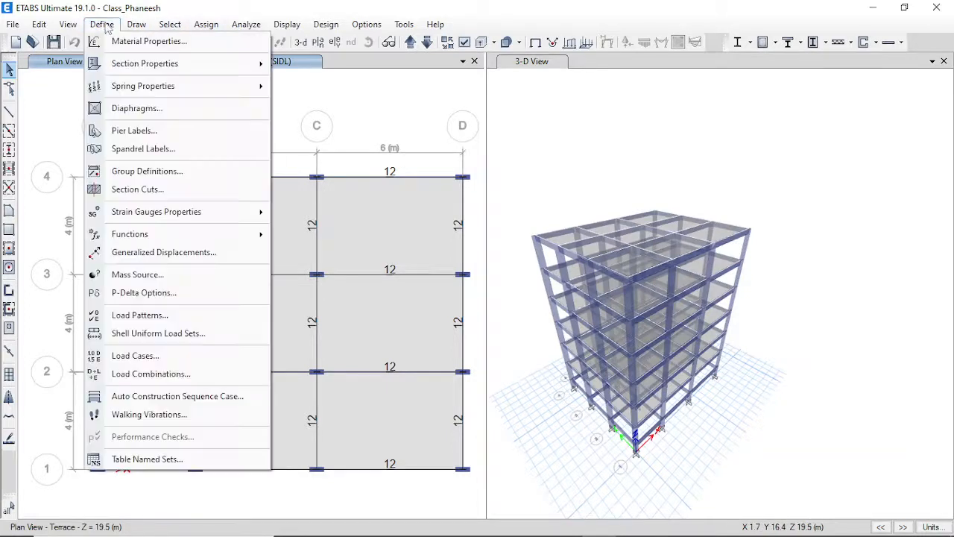
click(99, 28)
click(102, 24)
click(177, 315)
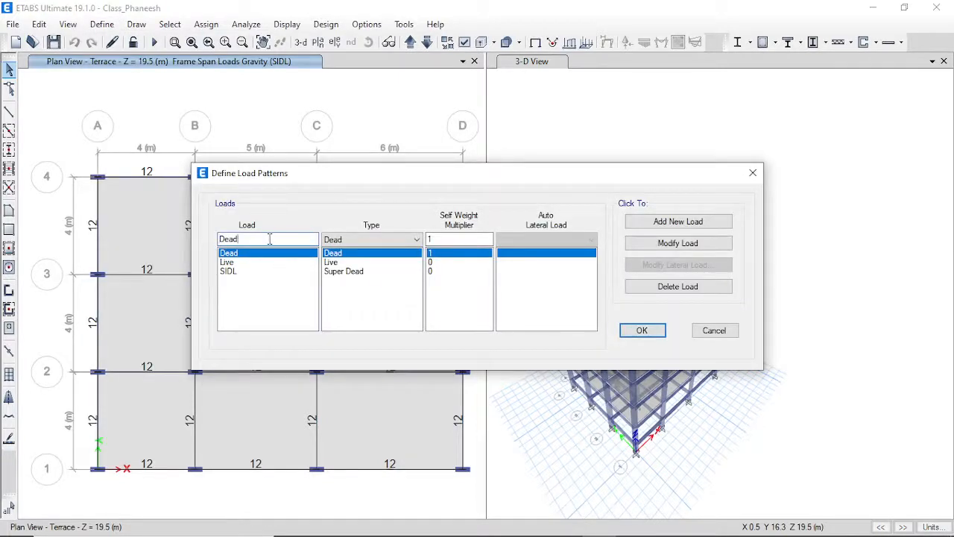
double_click(270, 239)
text(EQX)
click(379, 240)
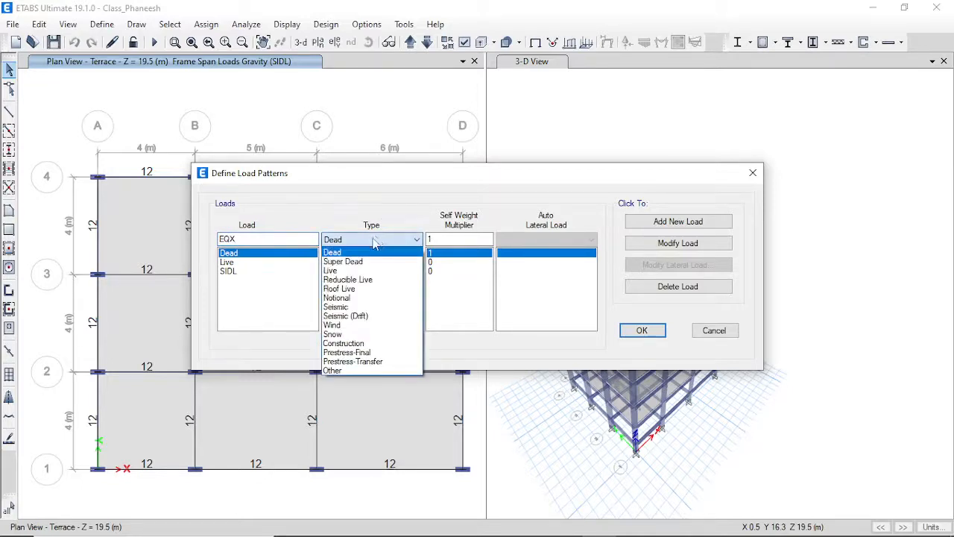
click(379, 307)
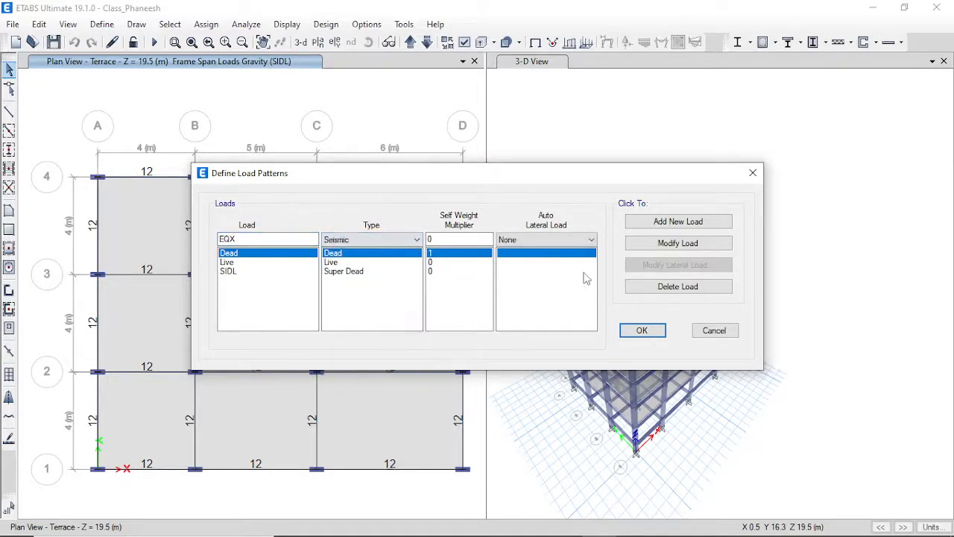
click(534, 240)
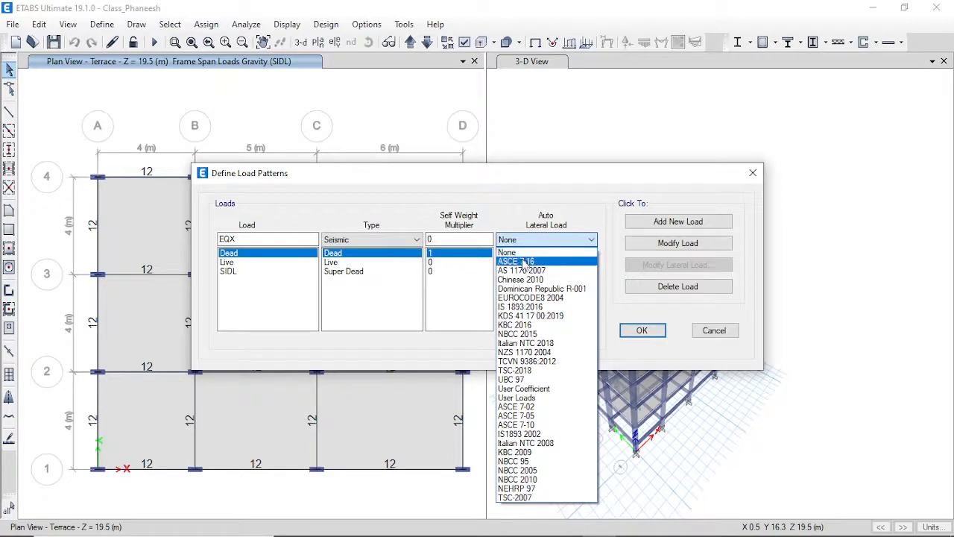
click(544, 307)
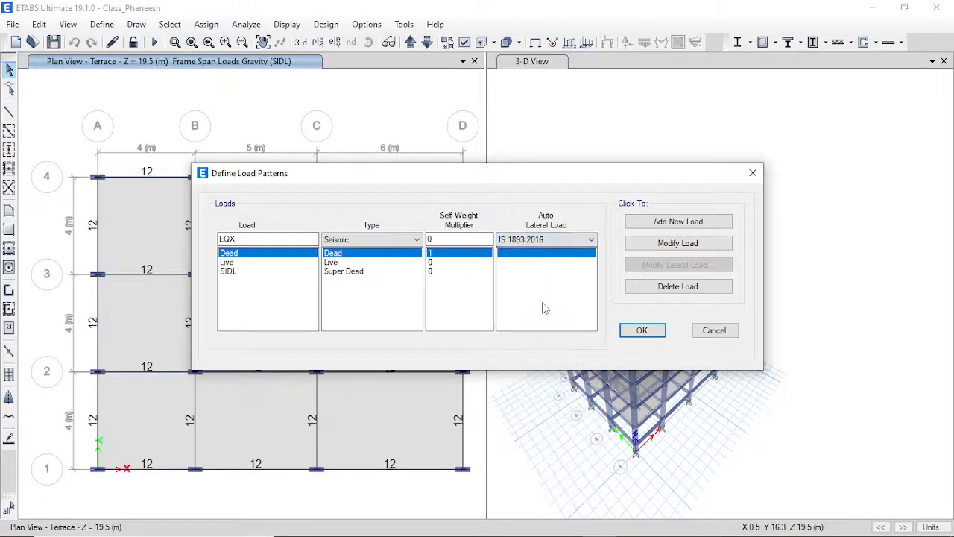
click(687, 223)
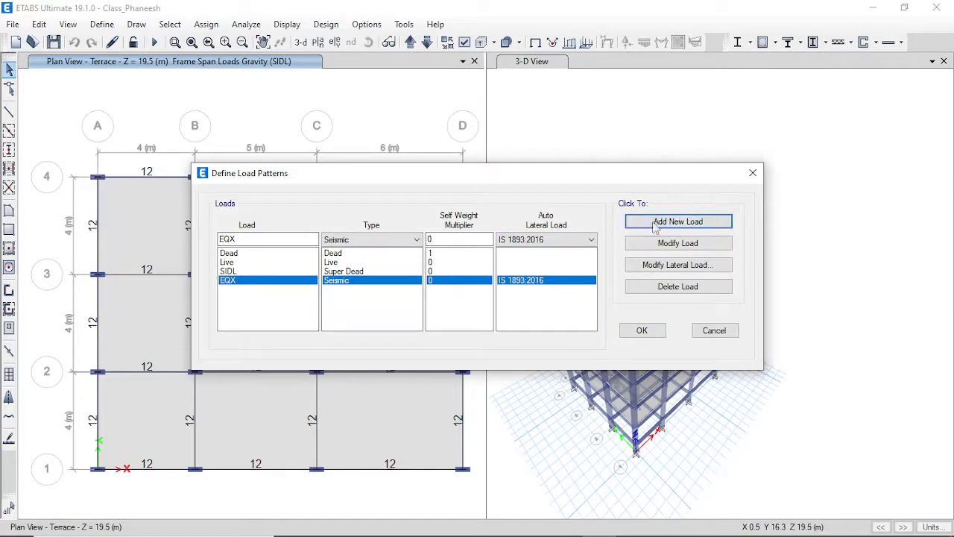
click(662, 272)
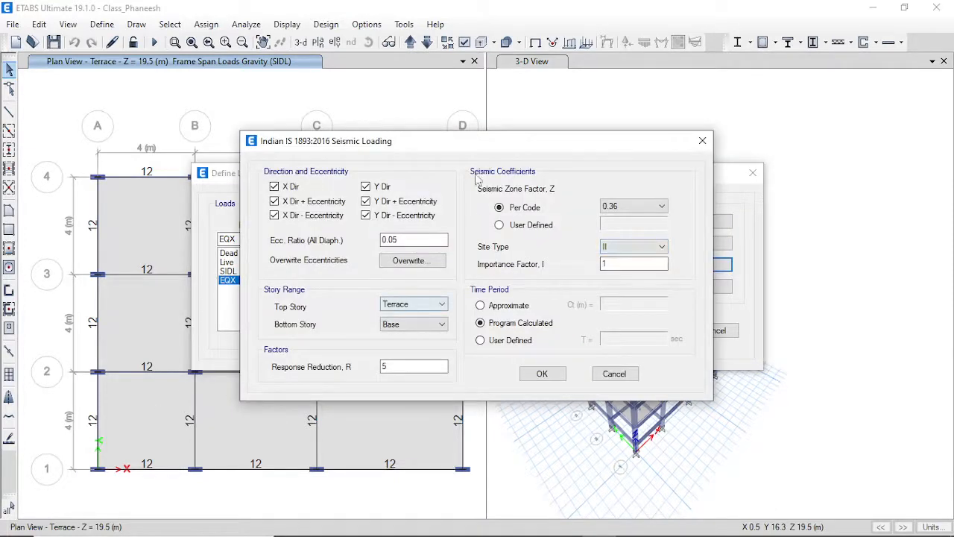
Limit EQX to X directions, with zone factor 0.1, site type III and response reduction 3.
click(365, 187)
click(365, 215)
click(366, 201)
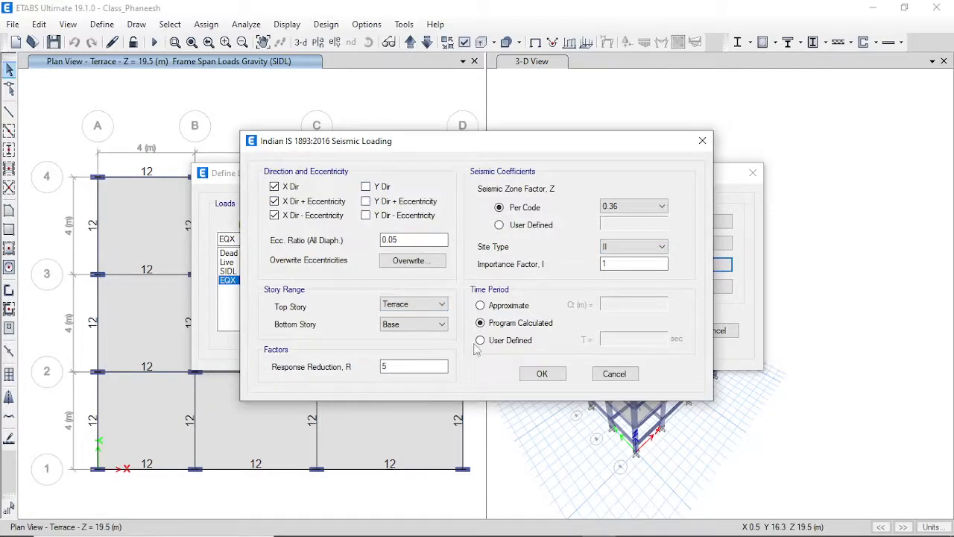
click(654, 209)
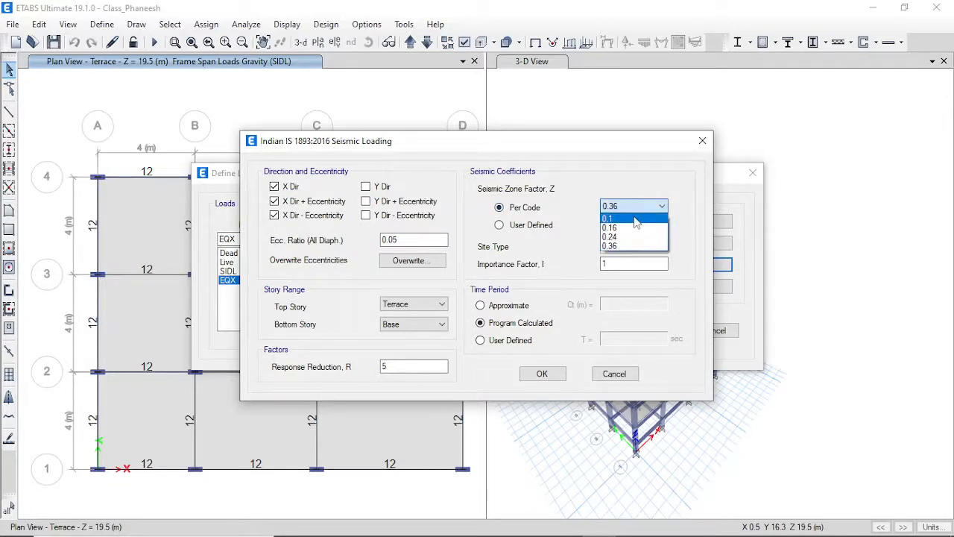
click(635, 219)
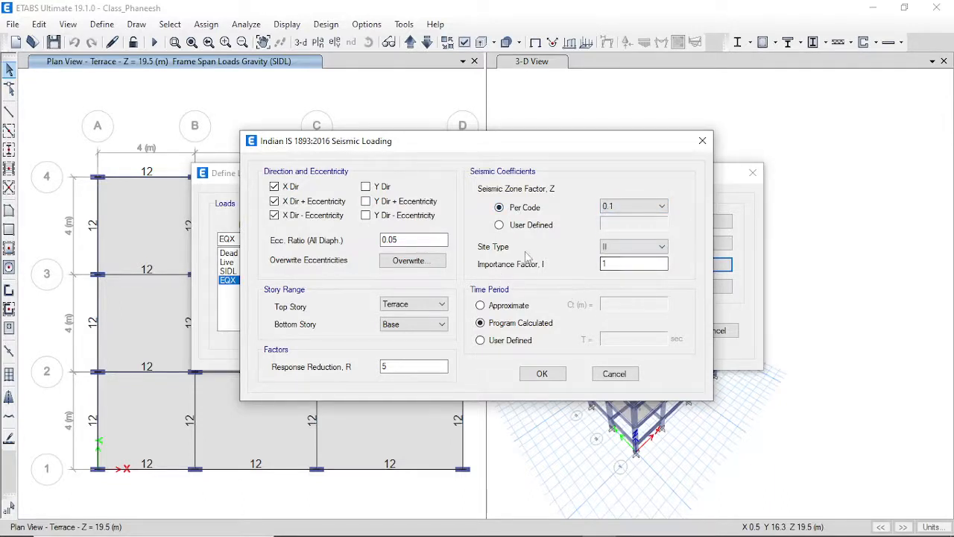
click(628, 248)
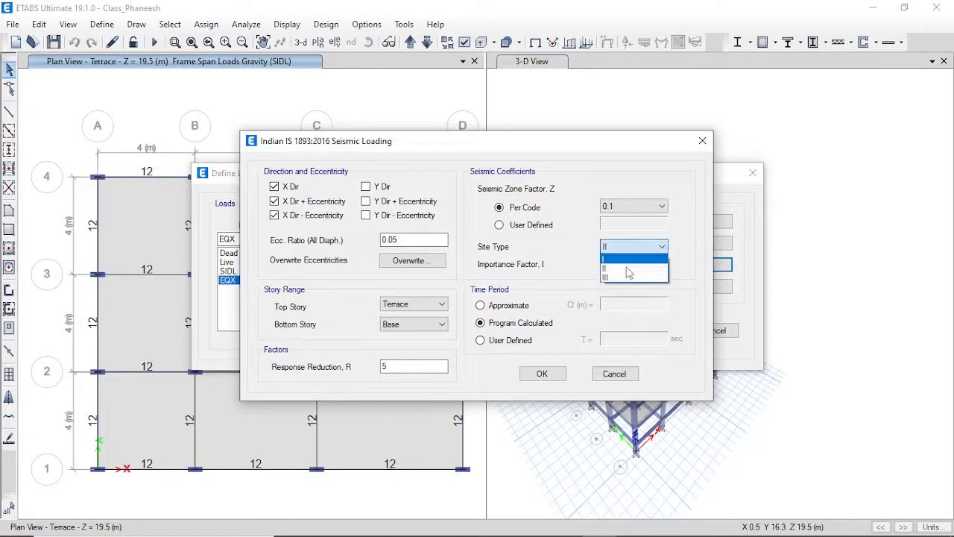
click(618, 275)
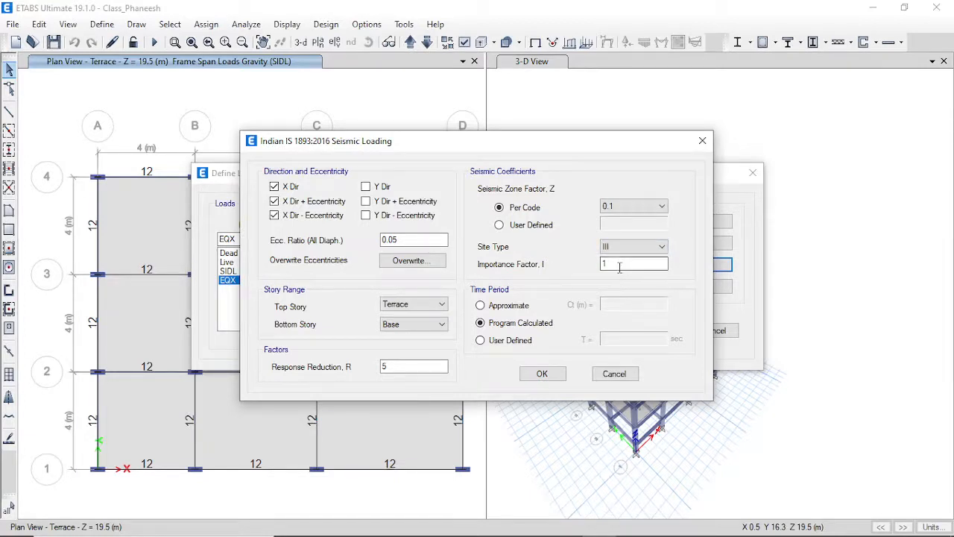
double_click(406, 369)
text(3)
click(540, 375)
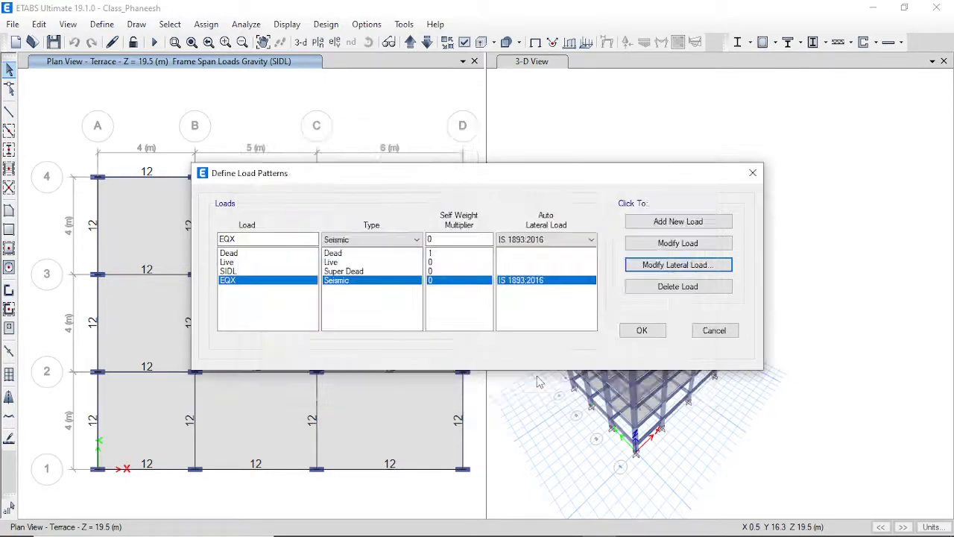
Rename the load to EQY and add it as a new seismic load pattern.
click(235, 238)
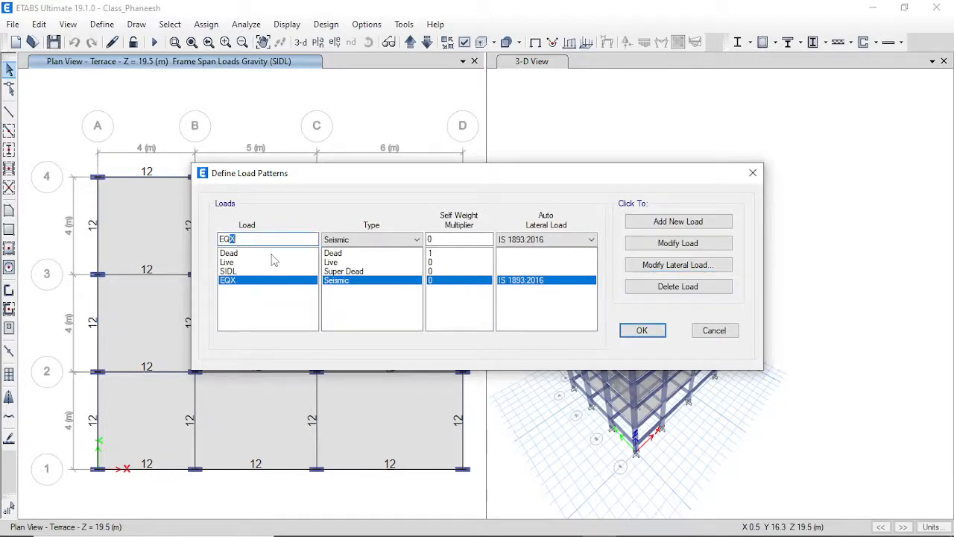
text(Y)
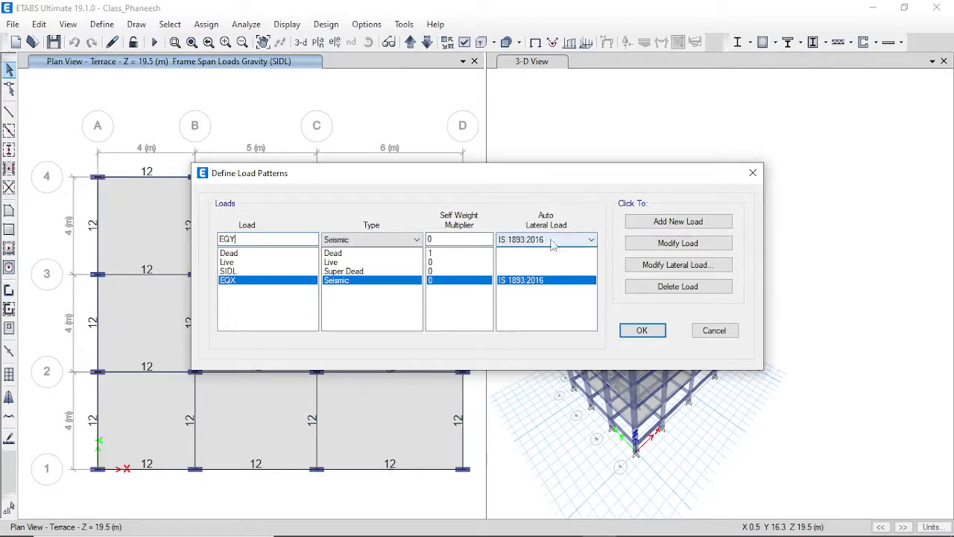
click(673, 226)
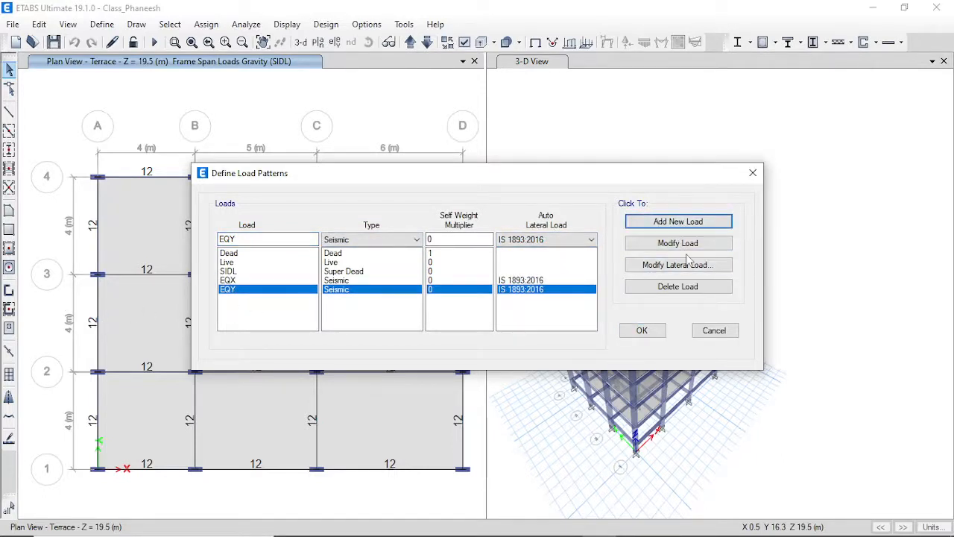
Limit EQY to Y directions, with zone factor 0.1, site type III and response reduction 3.
click(637, 267)
click(274, 187)
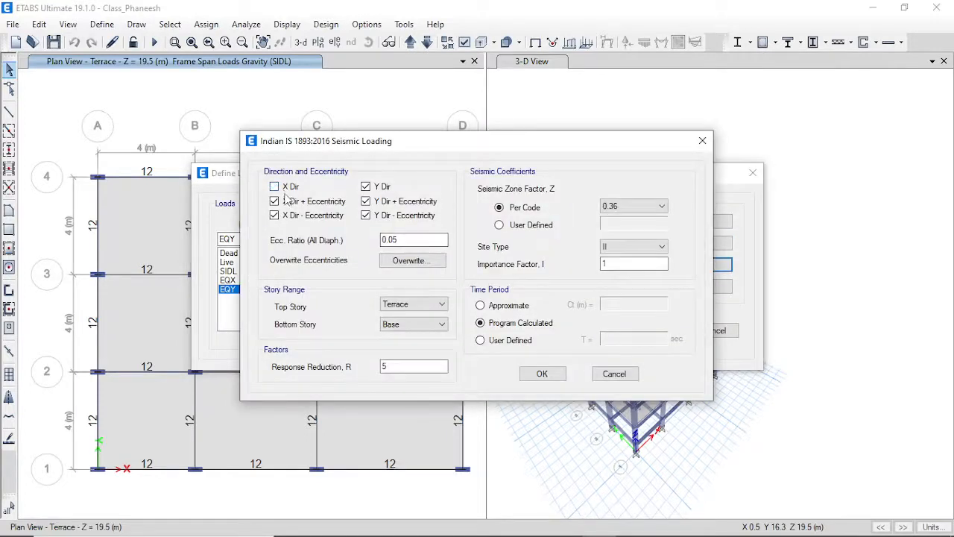
click(274, 201)
click(274, 214)
click(633, 207)
click(608, 218)
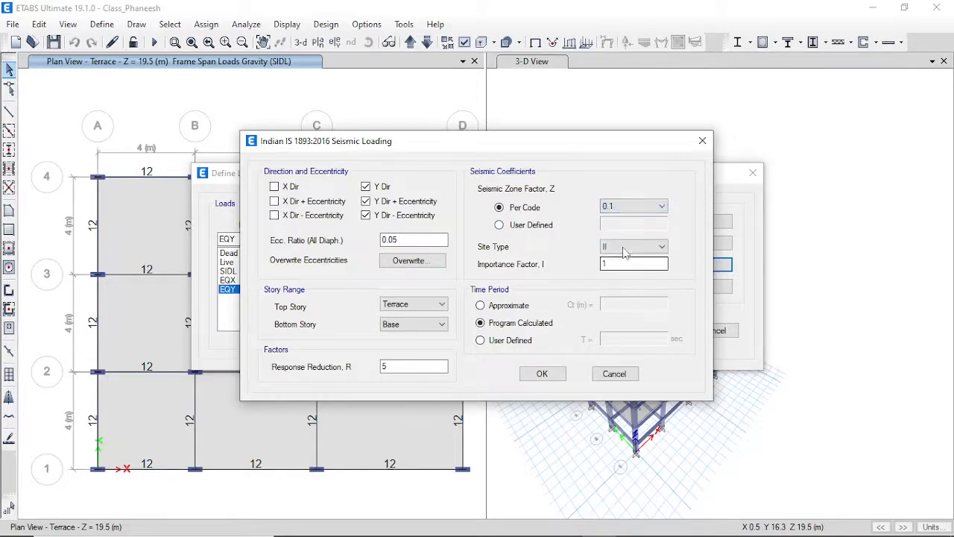
click(622, 246)
click(616, 278)
drag(397, 366, 337, 380)
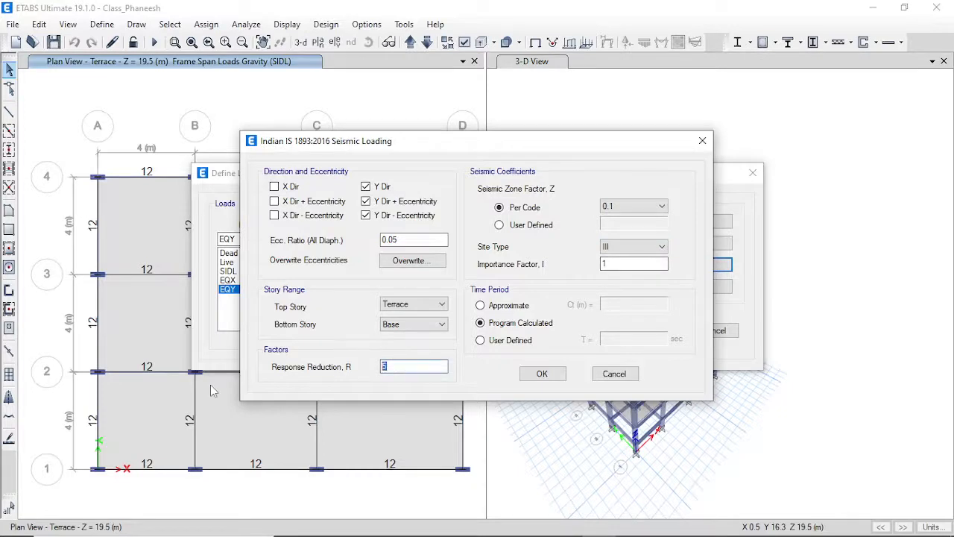
click(542, 373)
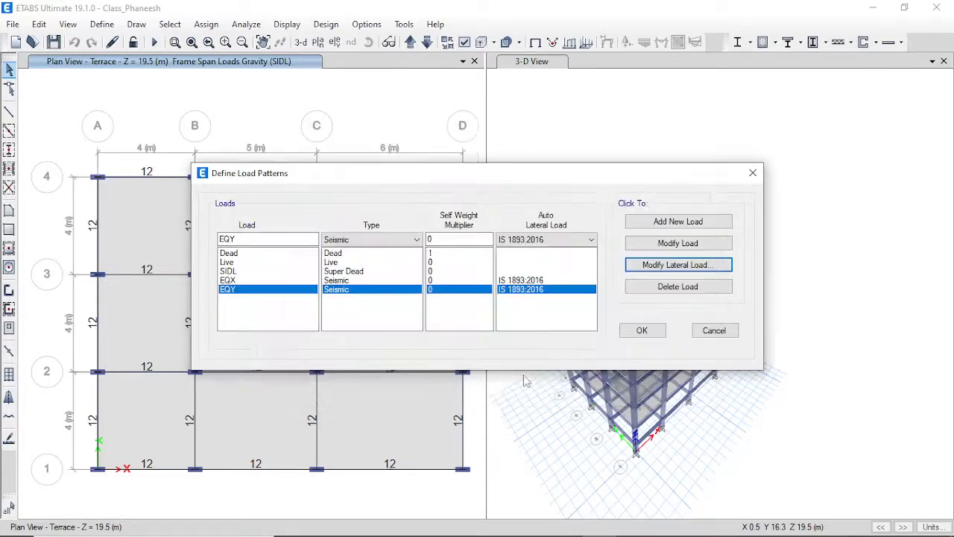
Confirm the Dead, Live, SIDL, EQX and EQY load pattern definitions.
click(637, 330)
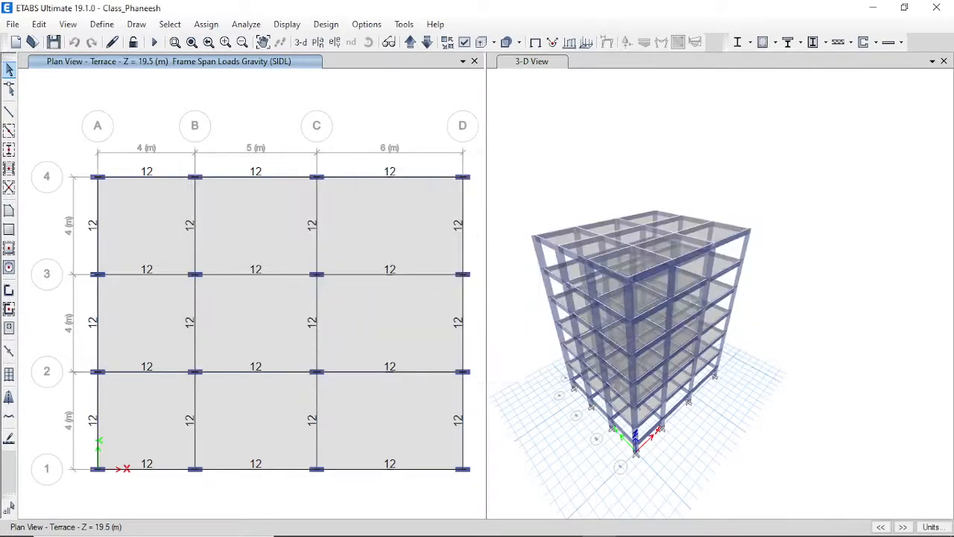
mouse_move(892, 519)
click(102, 23)
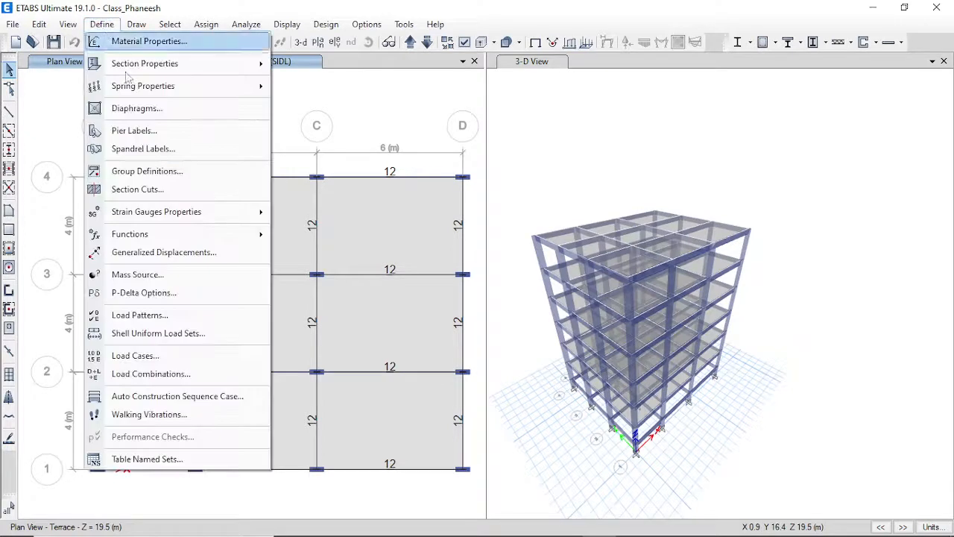
click(149, 112)
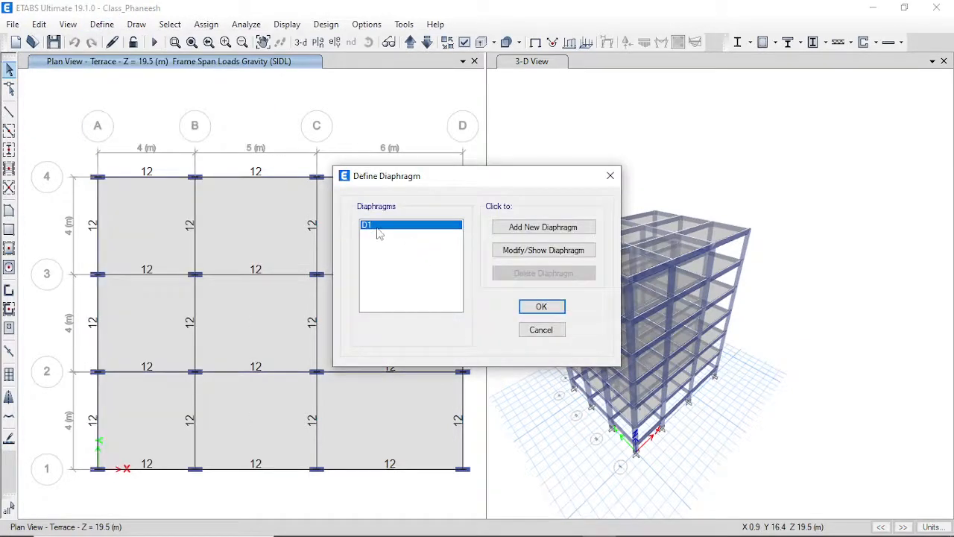
click(544, 250)
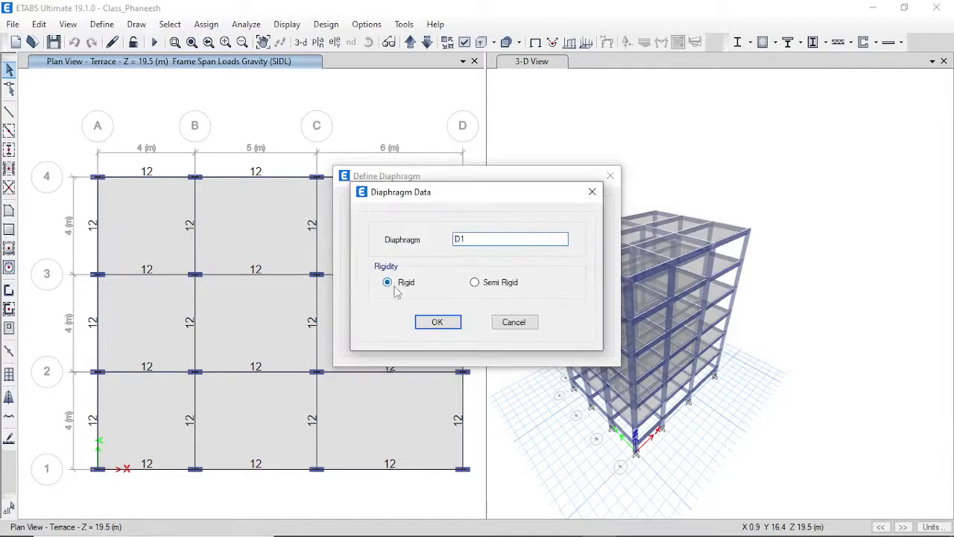
click(437, 322)
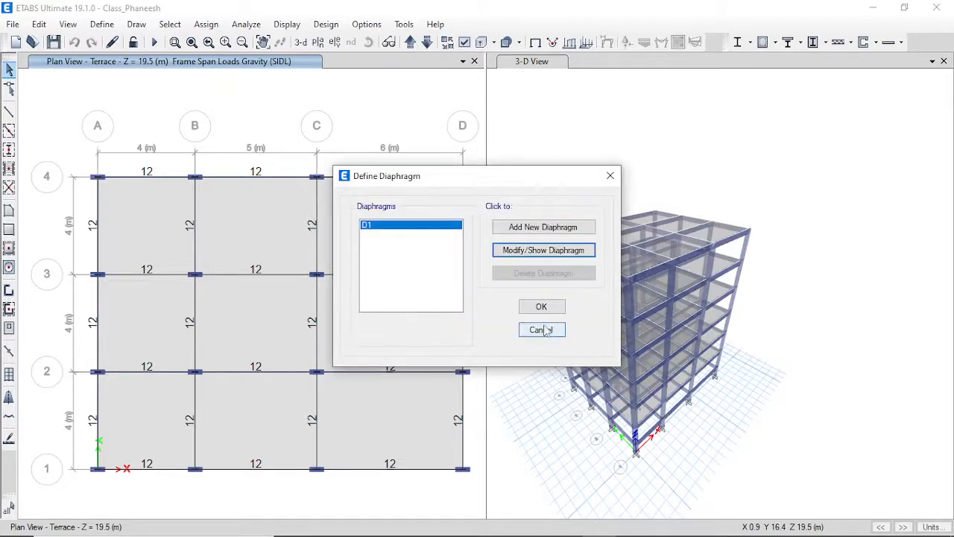
click(543, 307)
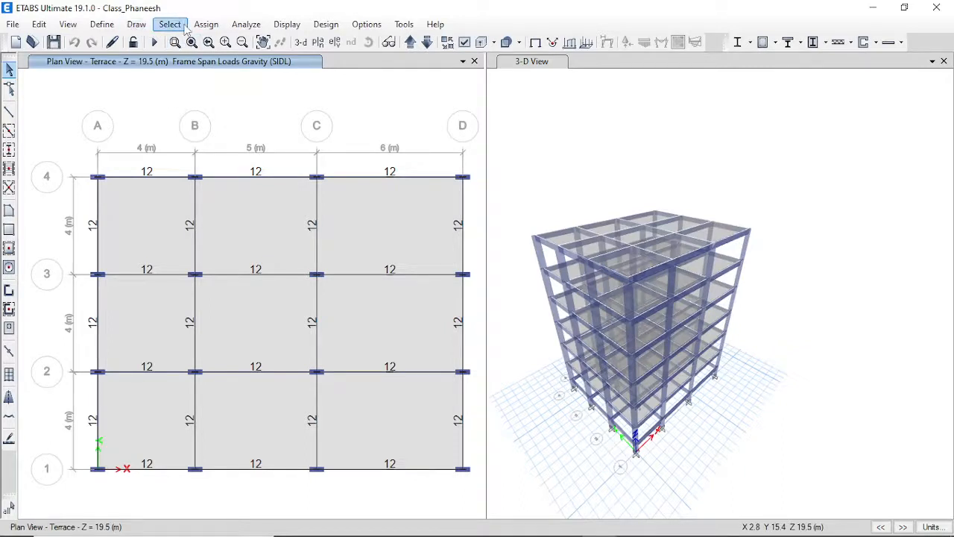
Select all 54 floor slabs by object type and refit the plan view to the full grid.
click(178, 28)
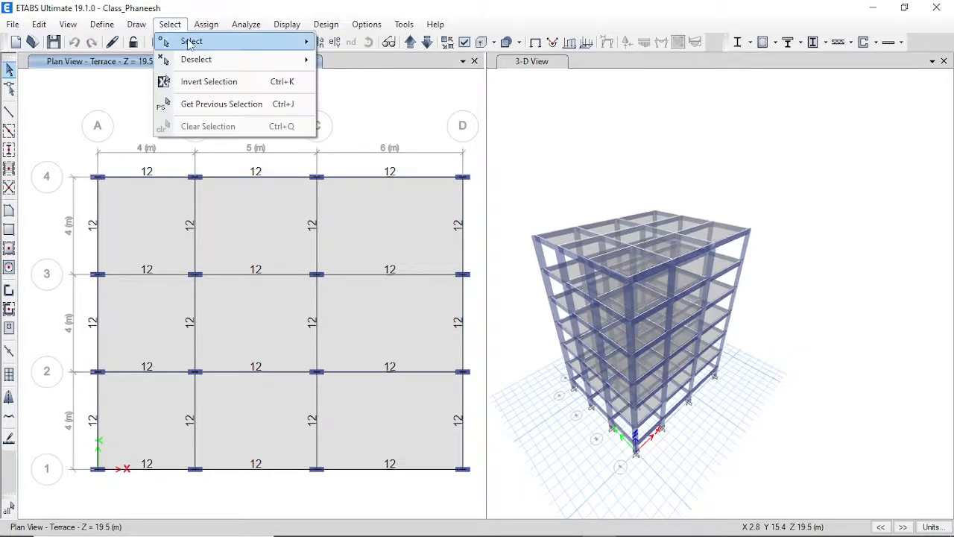
mouse_move(187, 41)
click(406, 142)
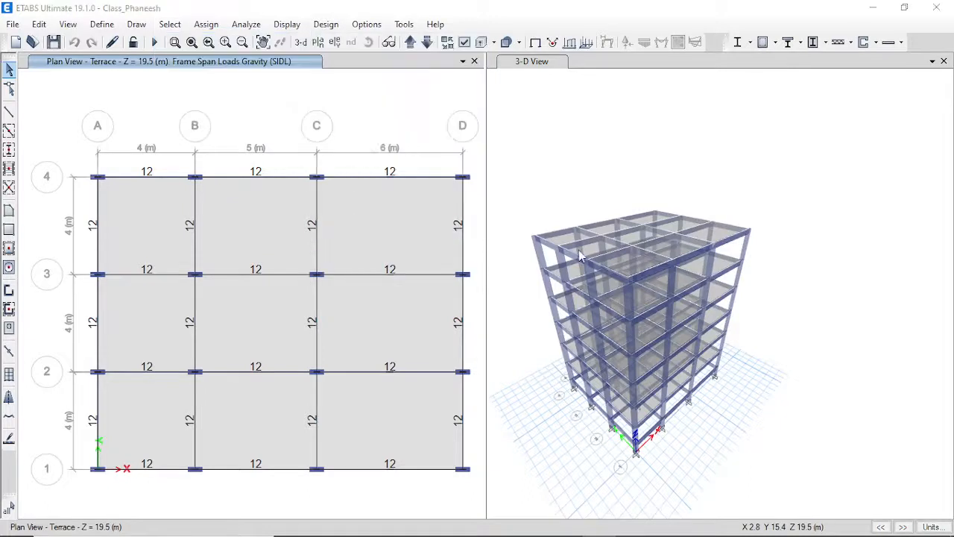
click(422, 208)
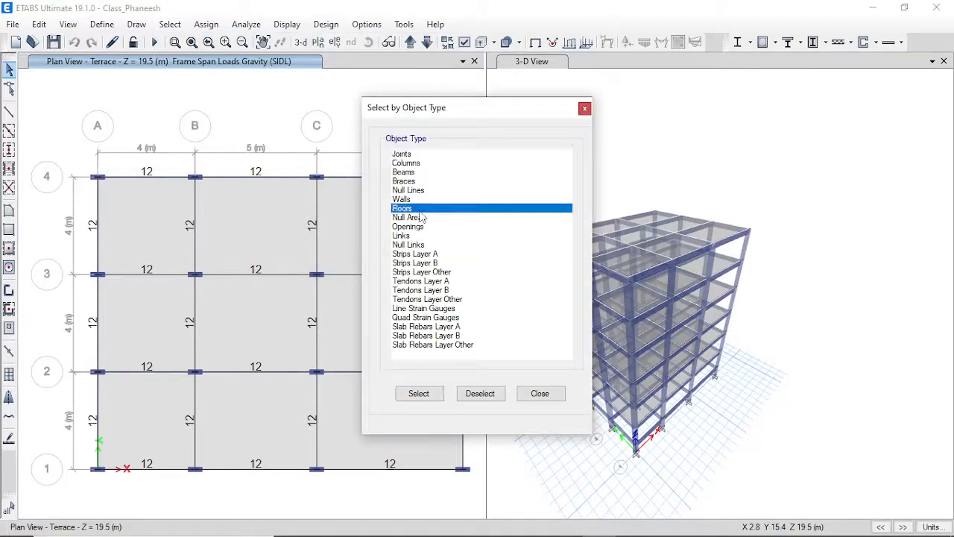
click(418, 393)
click(539, 392)
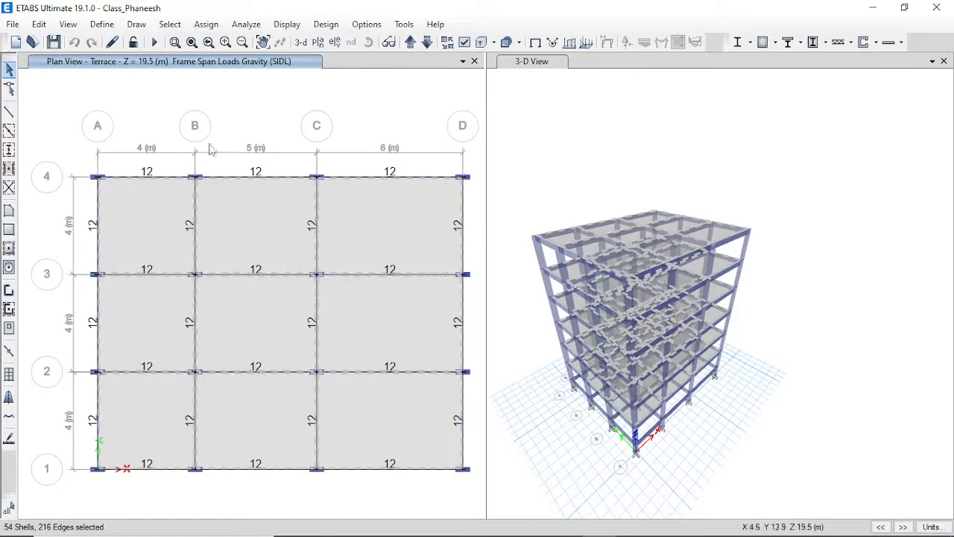
click(209, 42)
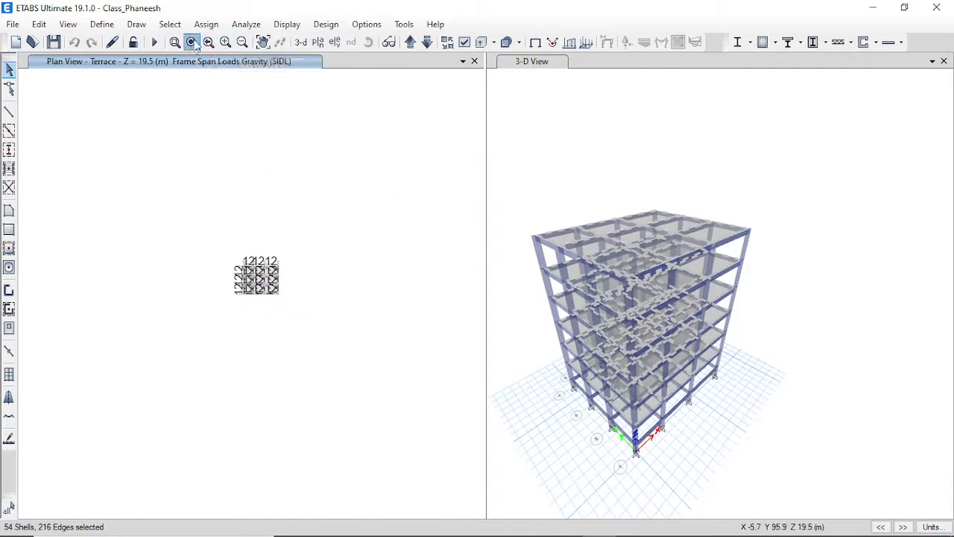
click(191, 42)
Assign the rigid diaphragm D1 to the selected floor slabs.
click(207, 25)
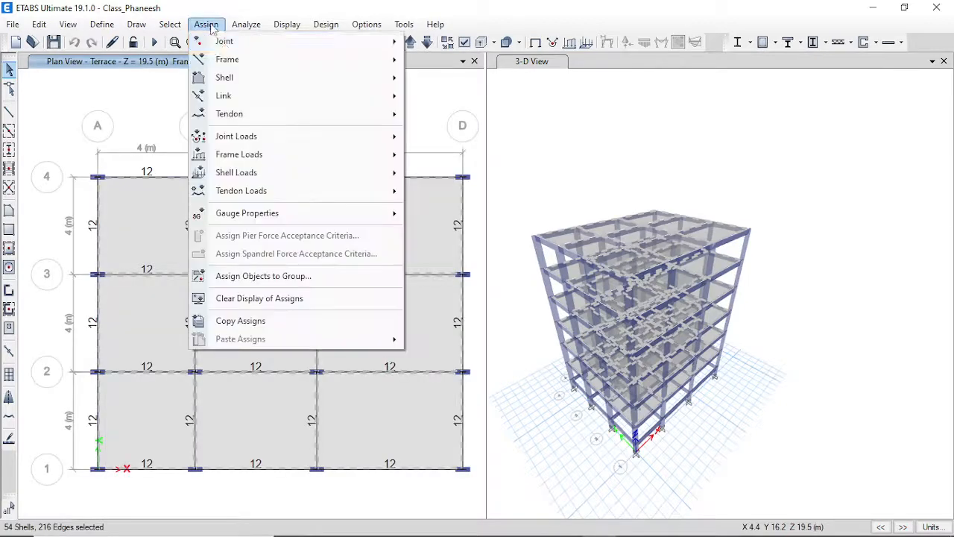
mouse_move(248, 77)
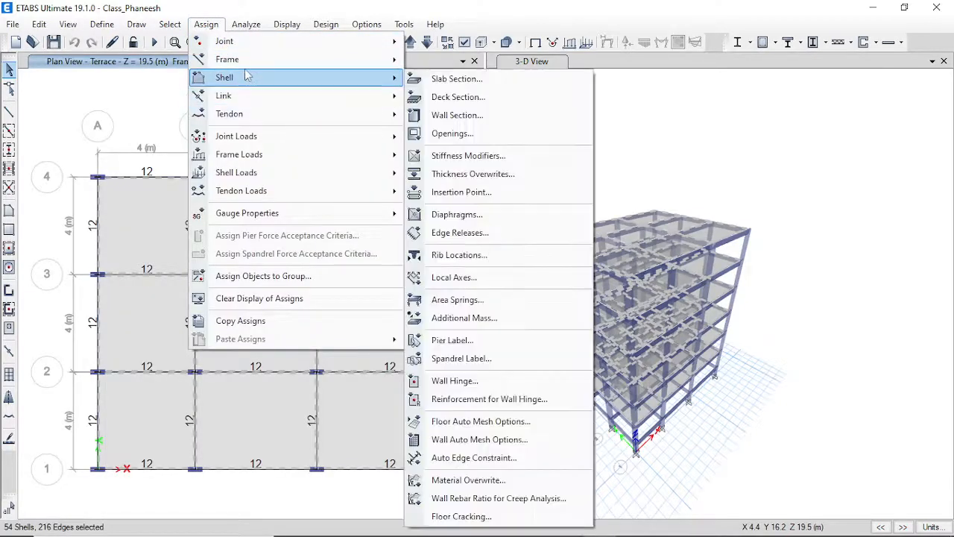
click(488, 223)
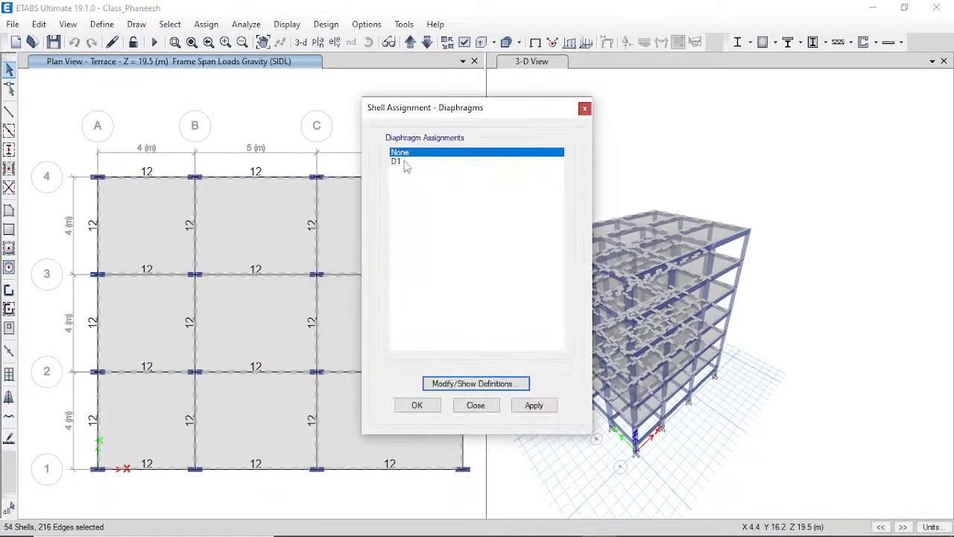
click(404, 162)
click(432, 405)
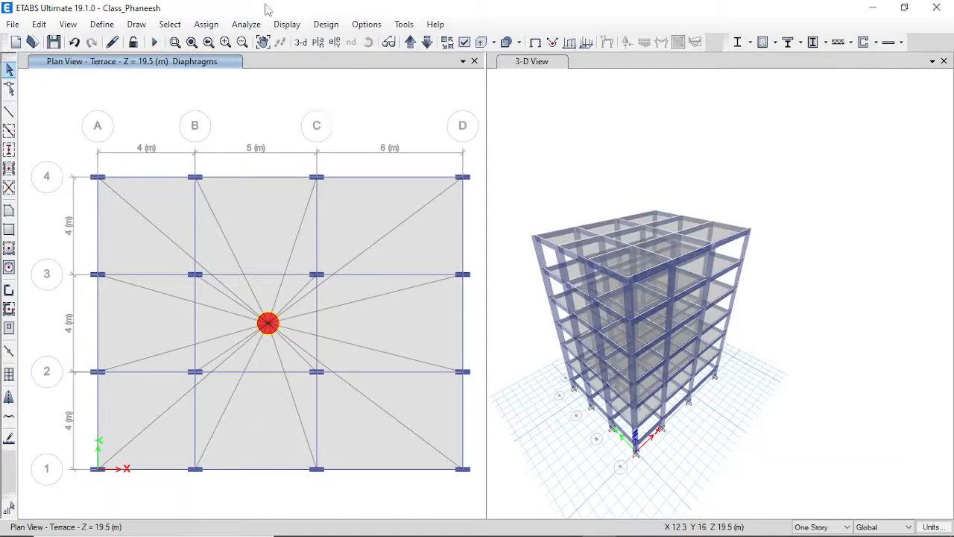
Edit mass source MsSrc1 to use specified load patterns and exclude additional mass.
click(102, 24)
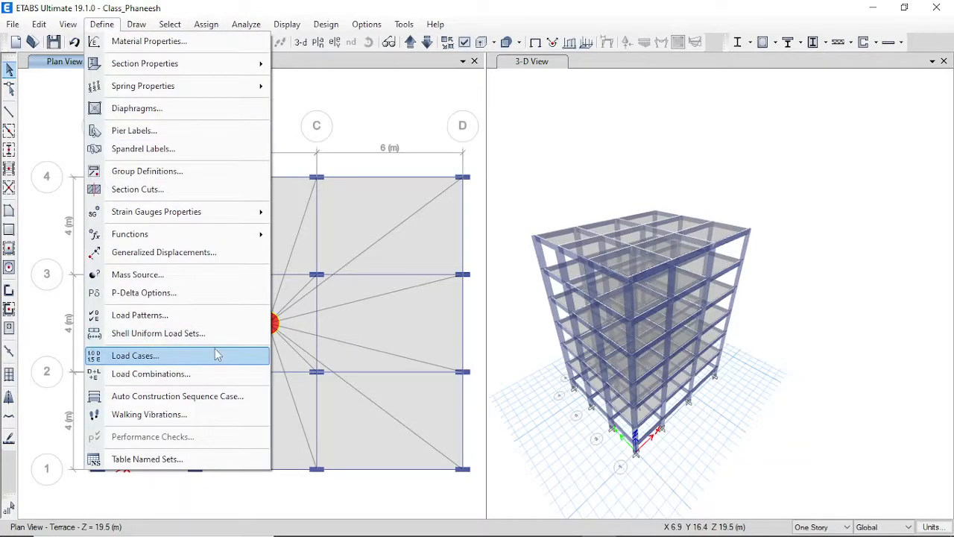
click(141, 275)
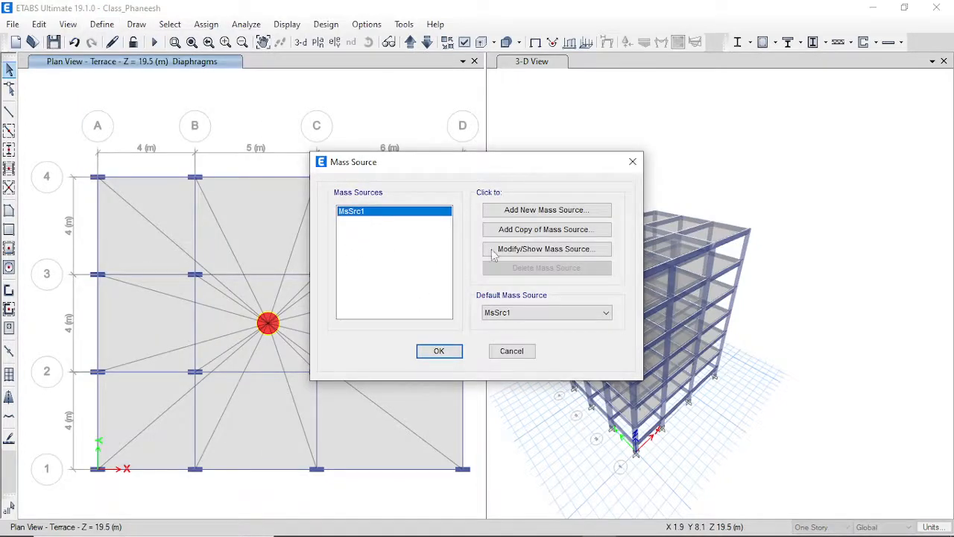
click(559, 250)
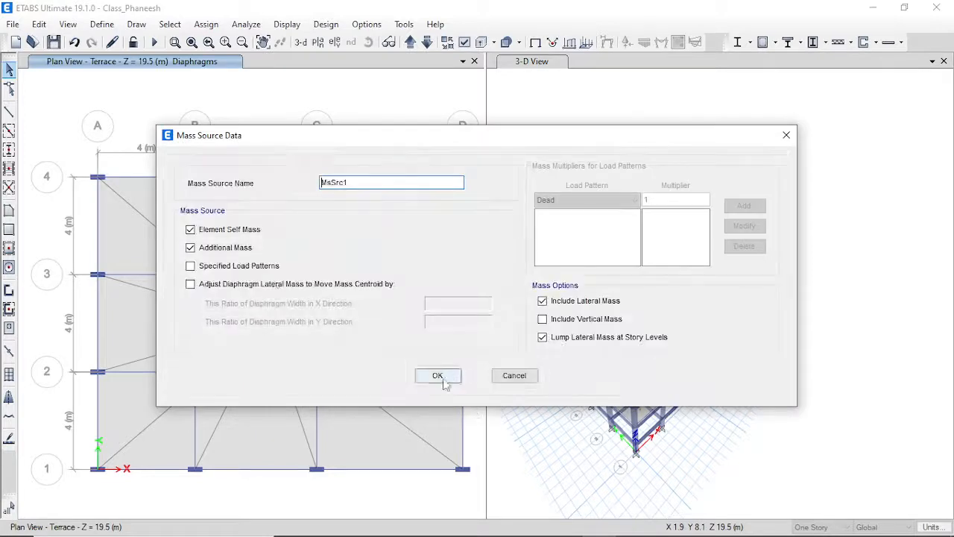
click(232, 250)
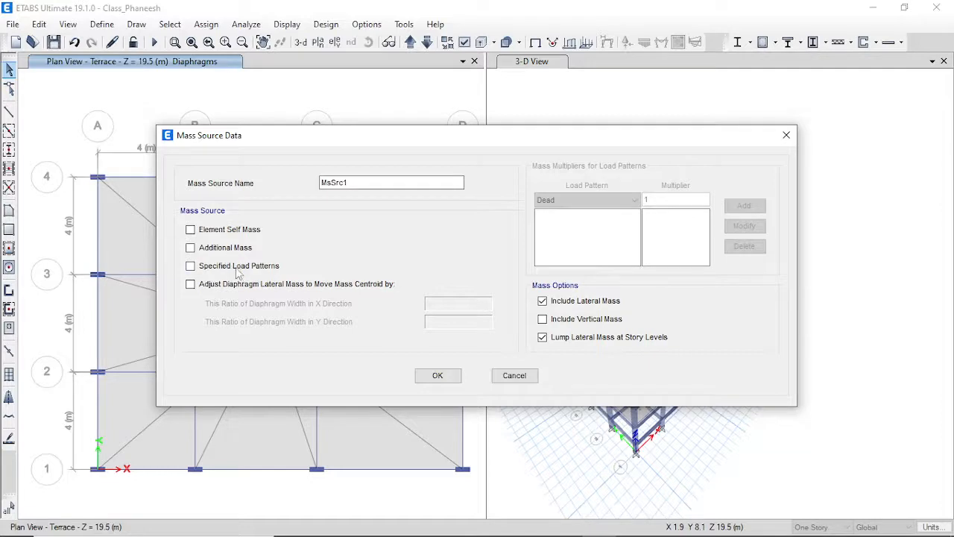
click(236, 267)
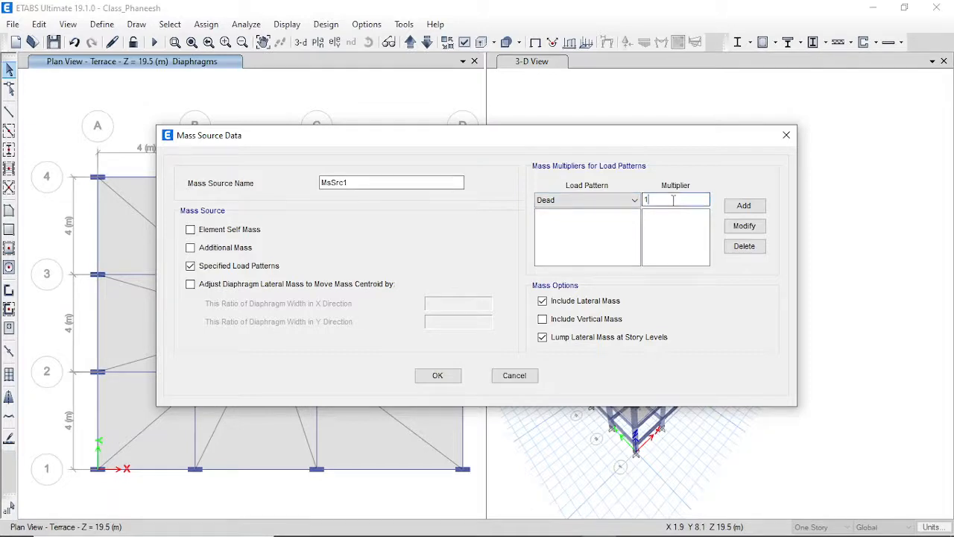
Add Dead ×1, SIDL ×1 and Live ×0.25 to MsSrc1 and confirm both dialogs.
click(745, 207)
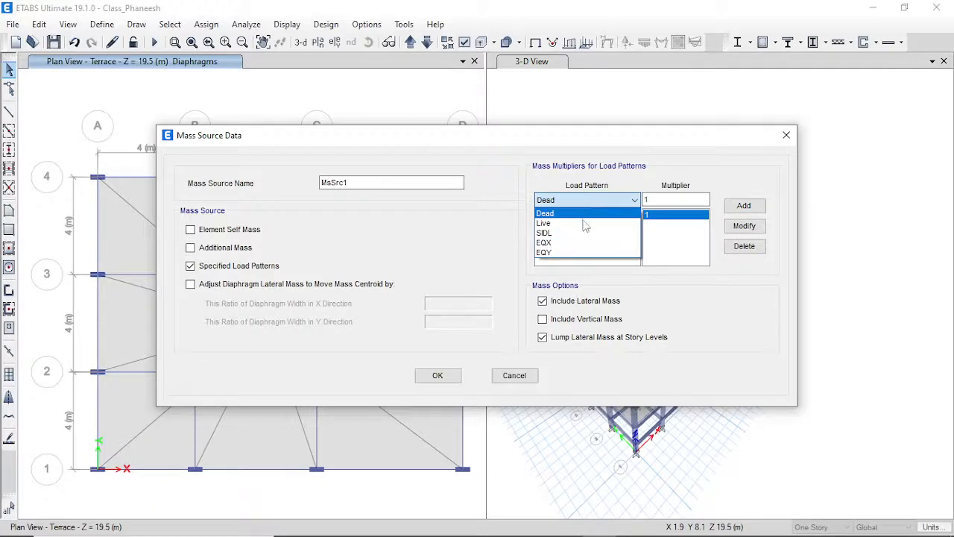
click(583, 232)
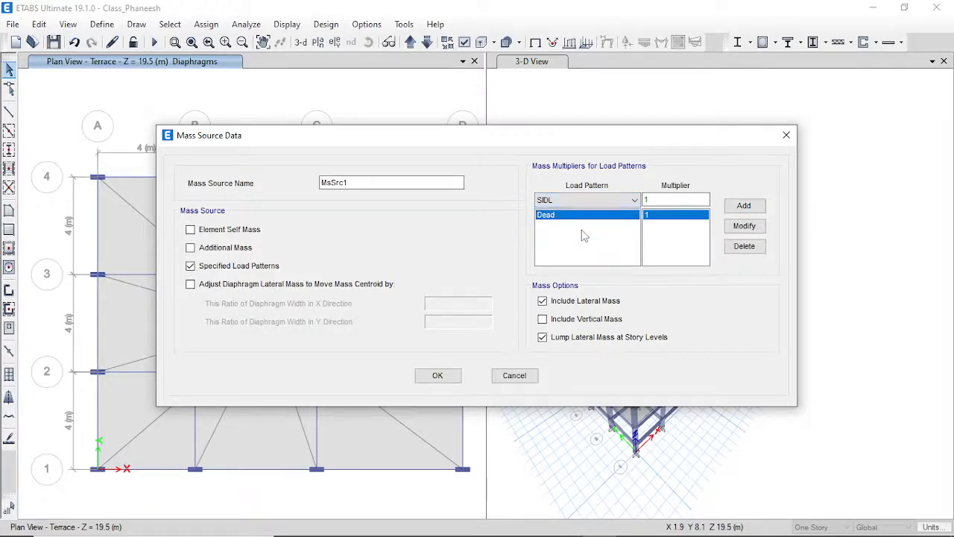
click(742, 210)
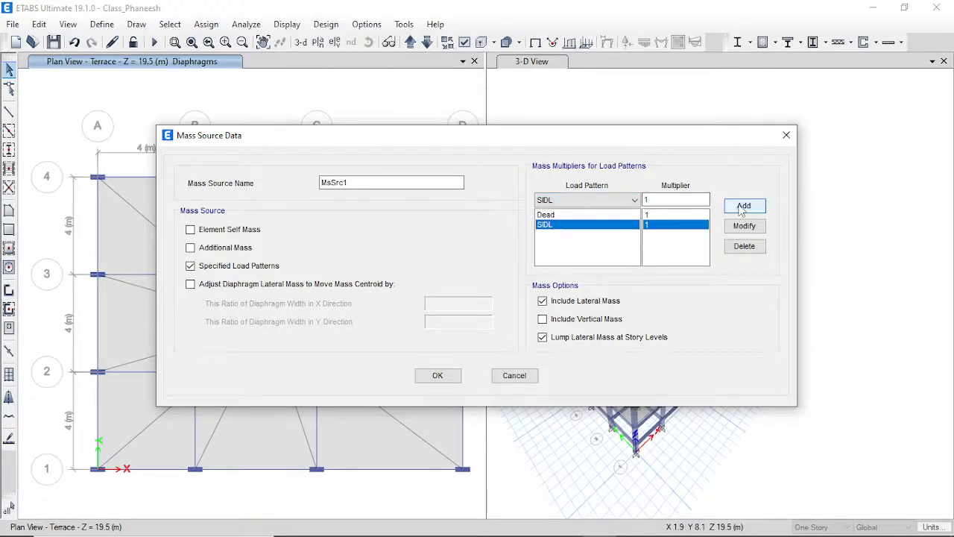
click(589, 200)
click(564, 226)
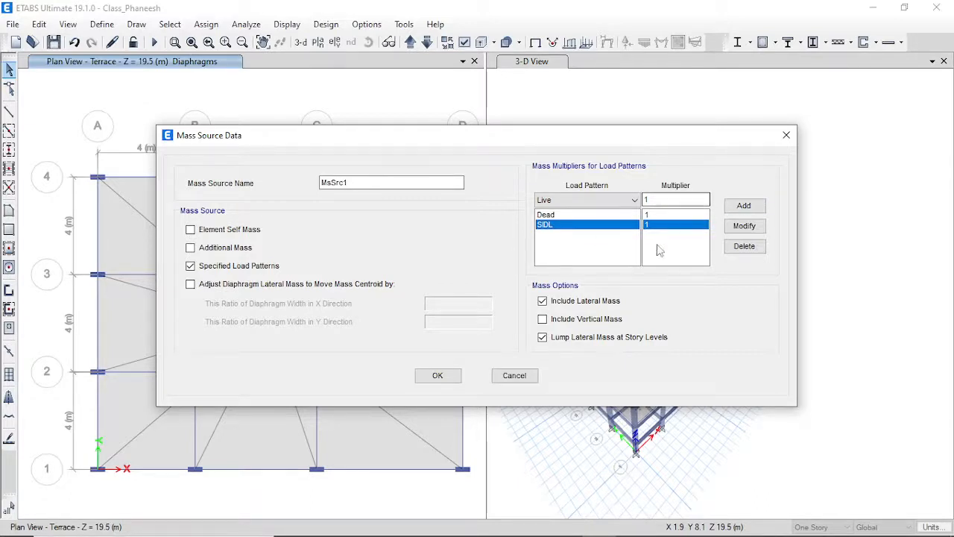
double_click(665, 200)
text(0.25)
click(744, 205)
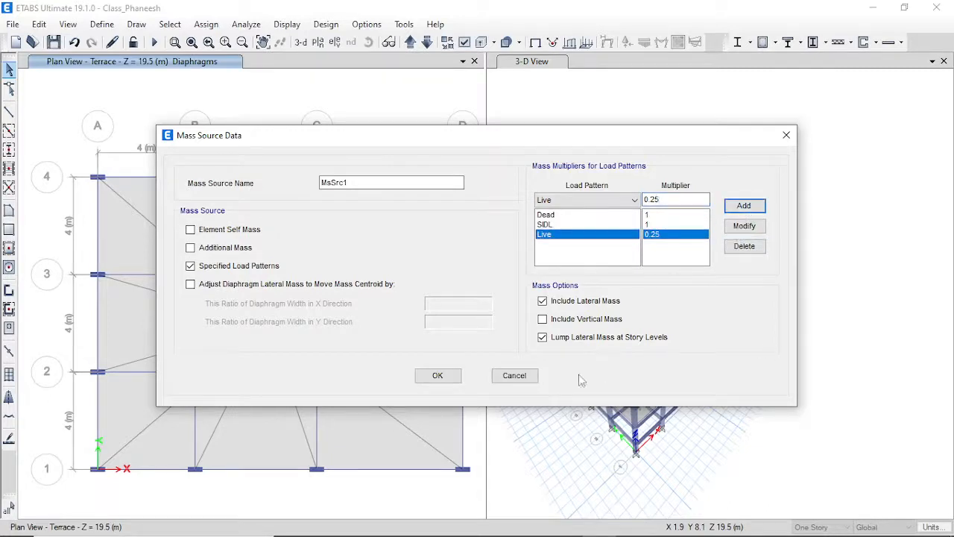
click(438, 376)
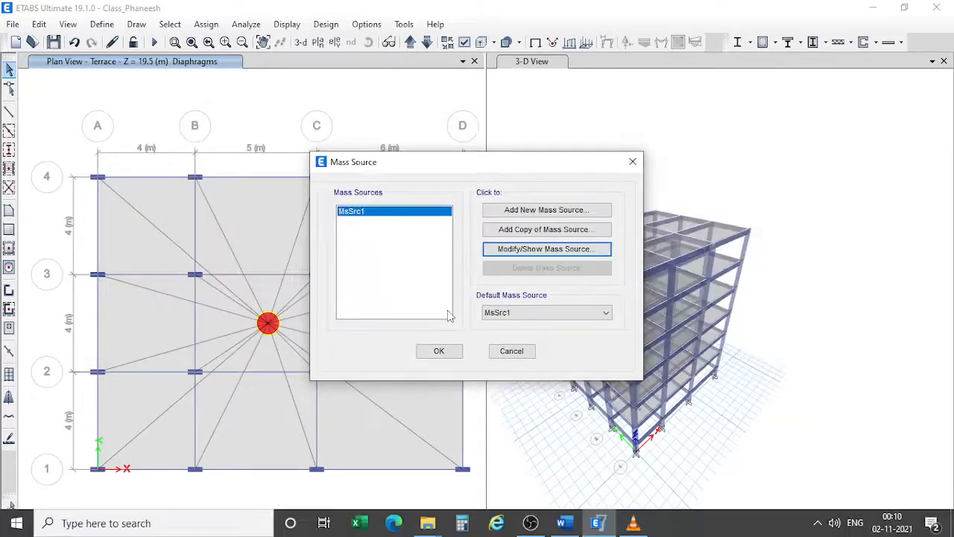
click(439, 350)
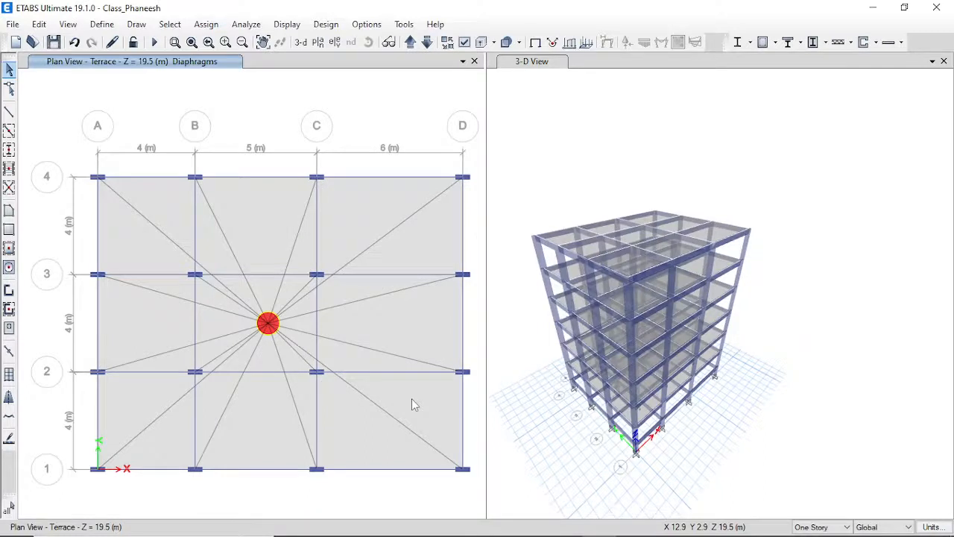
Save the model, run the analysis (F5) and activate the 3-D view.
click(53, 41)
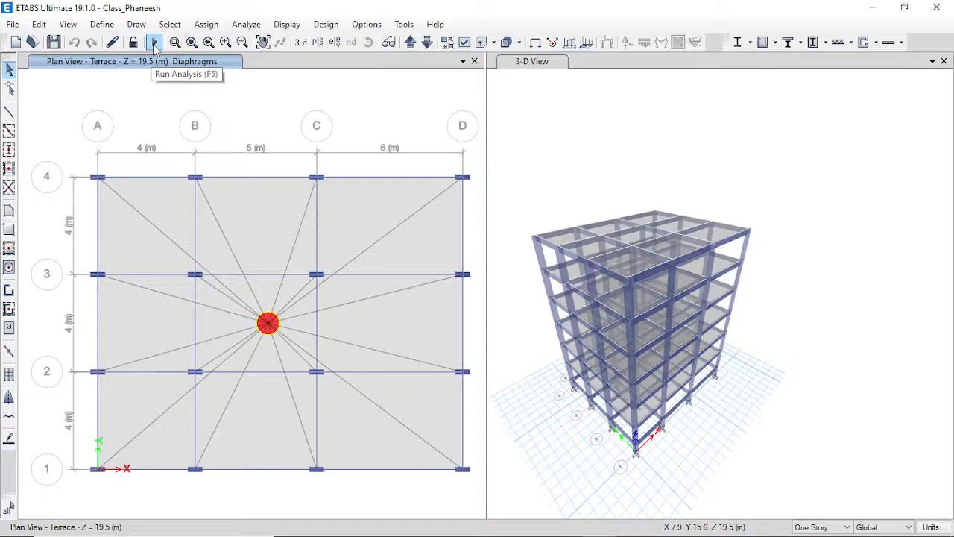
click(246, 24)
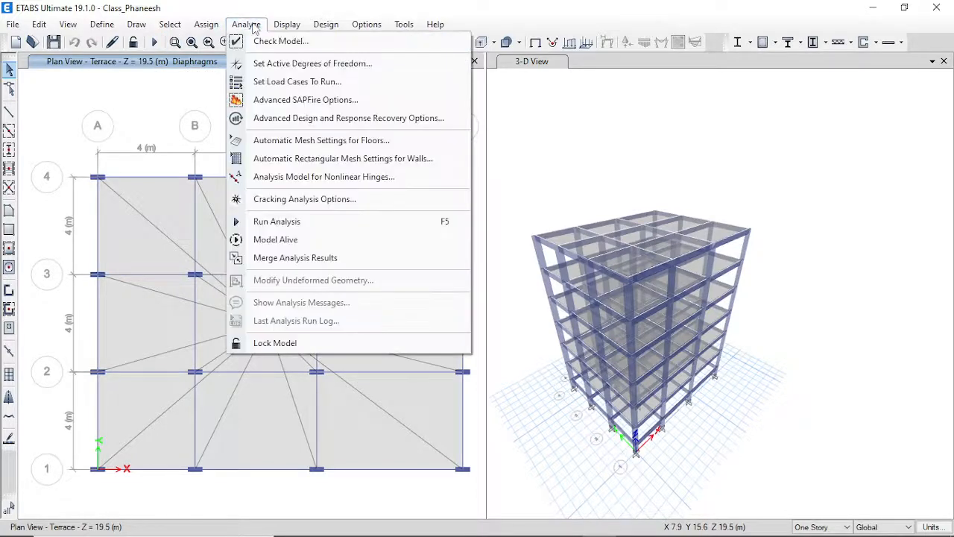
click(332, 232)
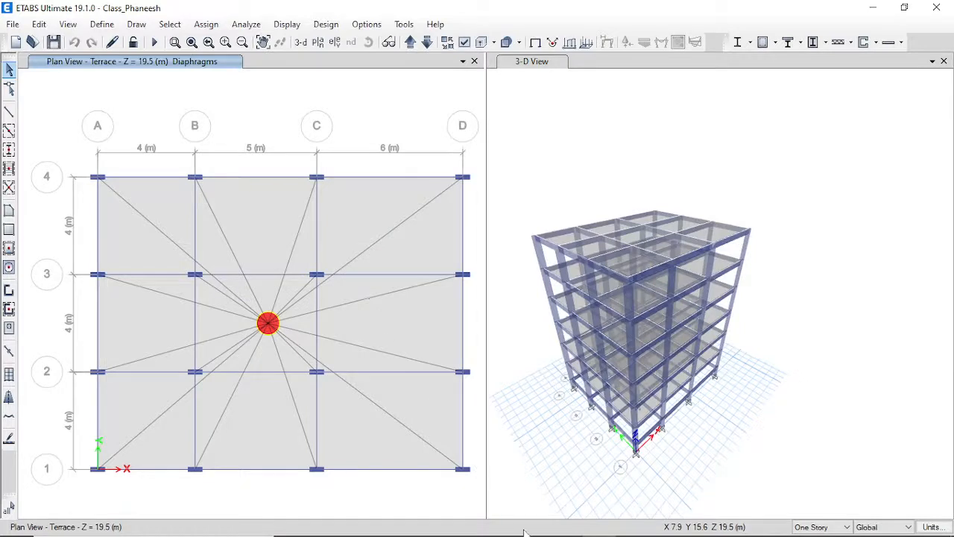
key(F5)
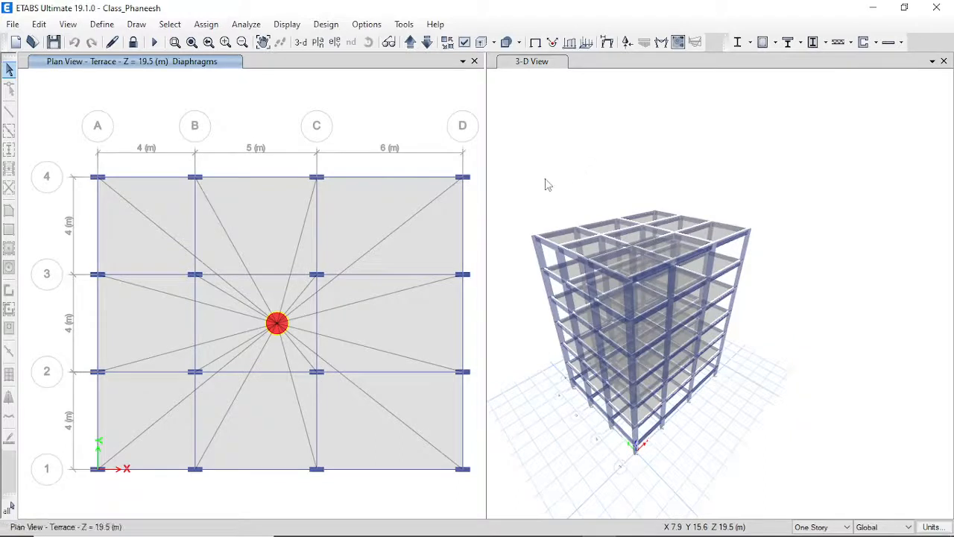
key(F5)
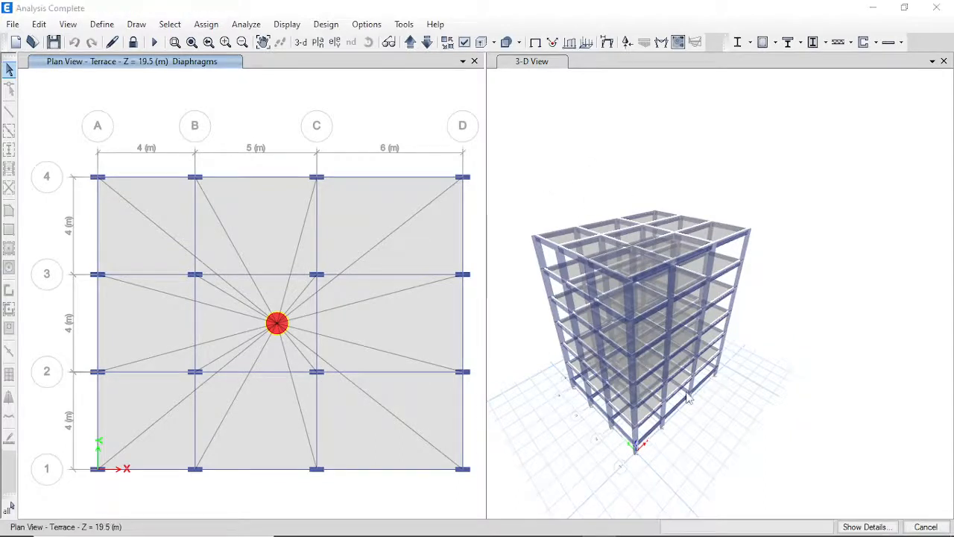
click(736, 141)
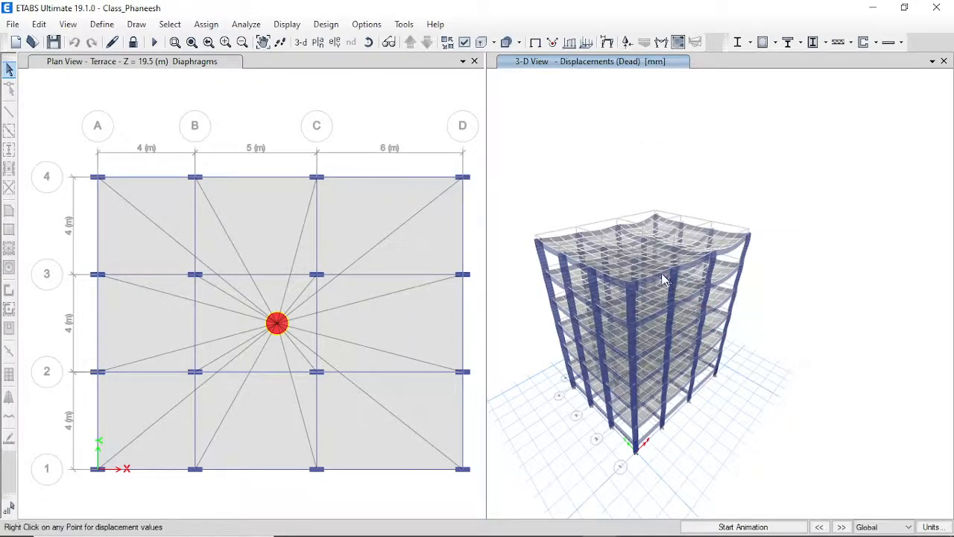
Zoom the Dead-load deformed shape to fit the 3-D view (0.333 to −3.545 mm).
mouse_move(642, 278)
scroll(643, 280, up, 3)
scroll(715, 298, down, 5)
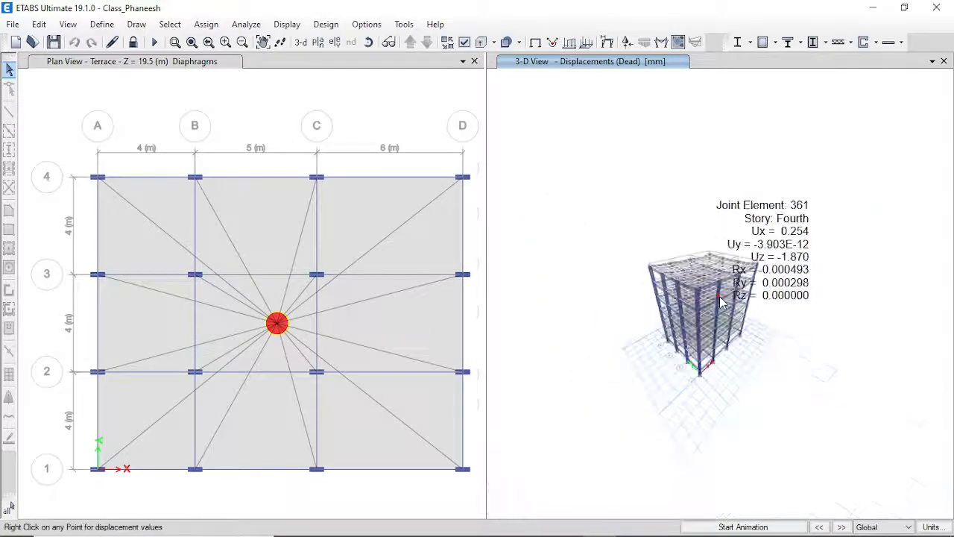
mouse_move(719, 306)
scroll(719, 305, up, 3)
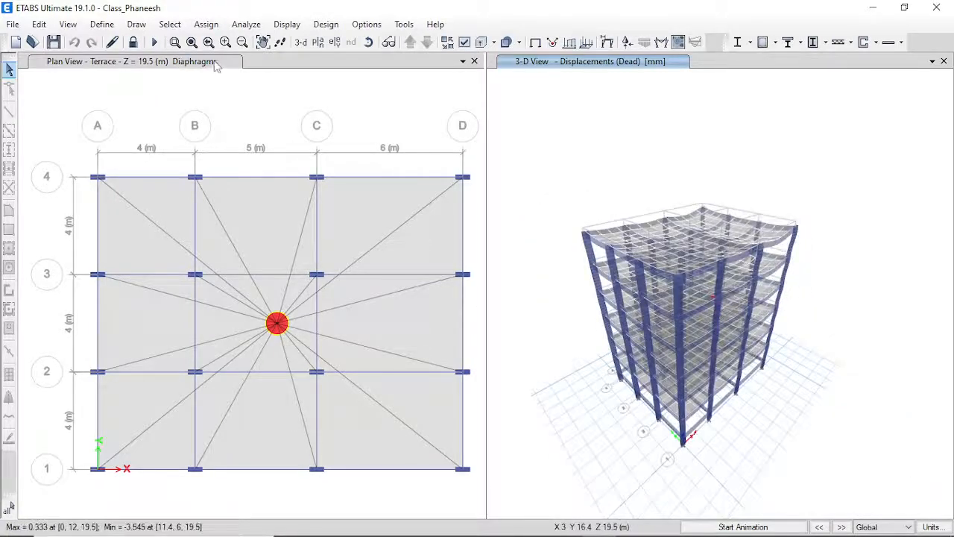
click(196, 43)
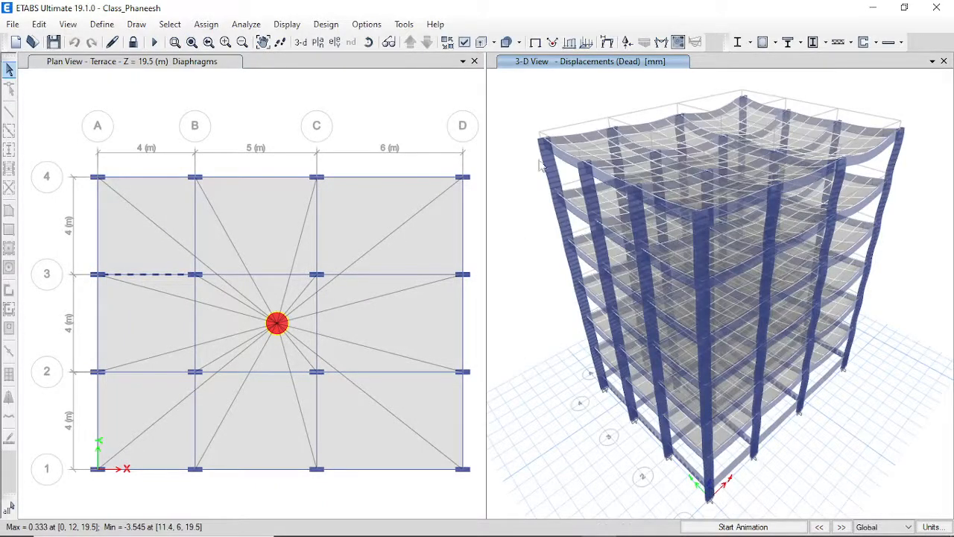
click(287, 25)
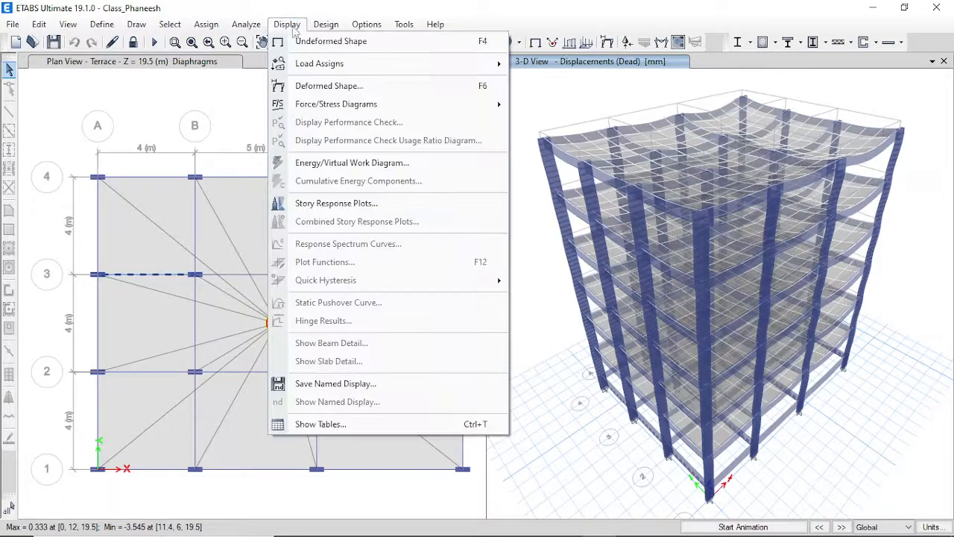
Switch the deformed shape to the EQX load case, apply it and confirm.
click(332, 87)
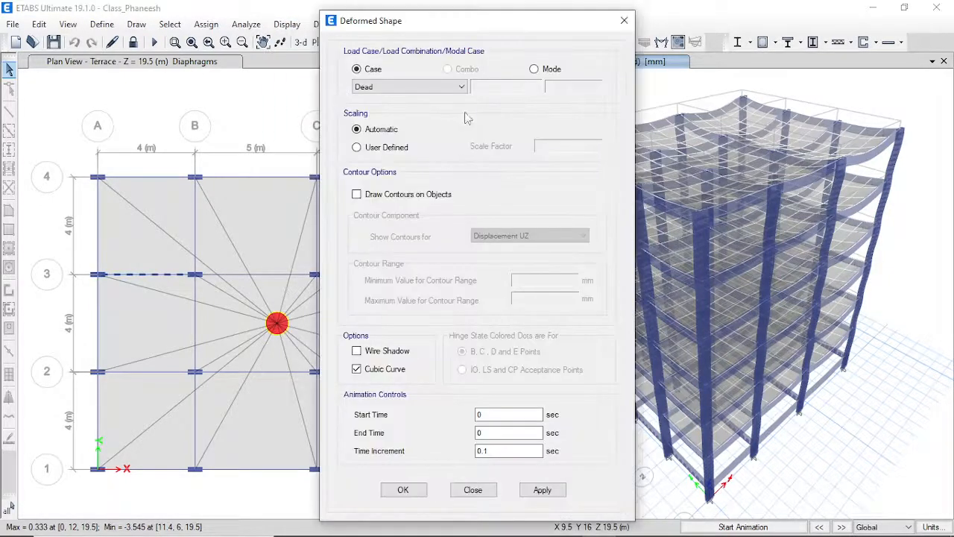
drag(471, 21, 346, 11)
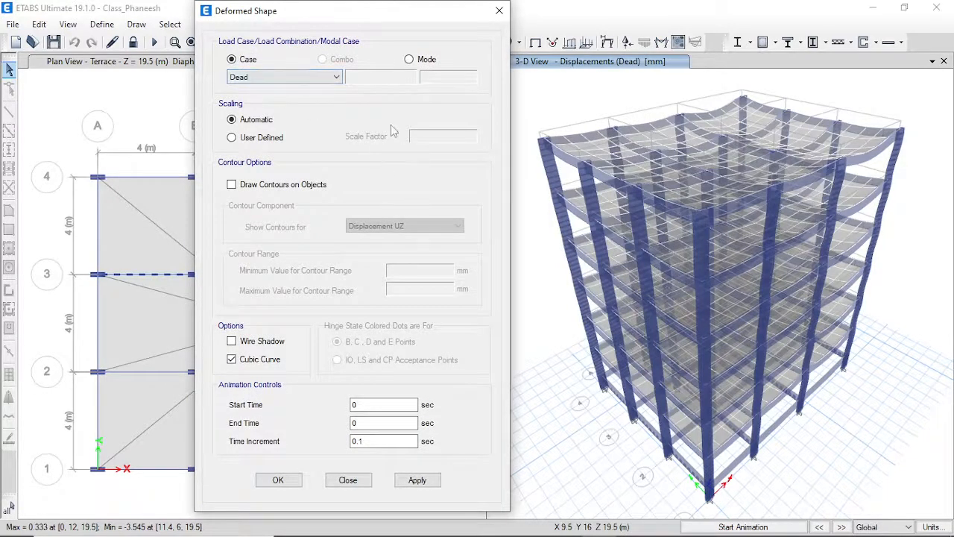
click(326, 79)
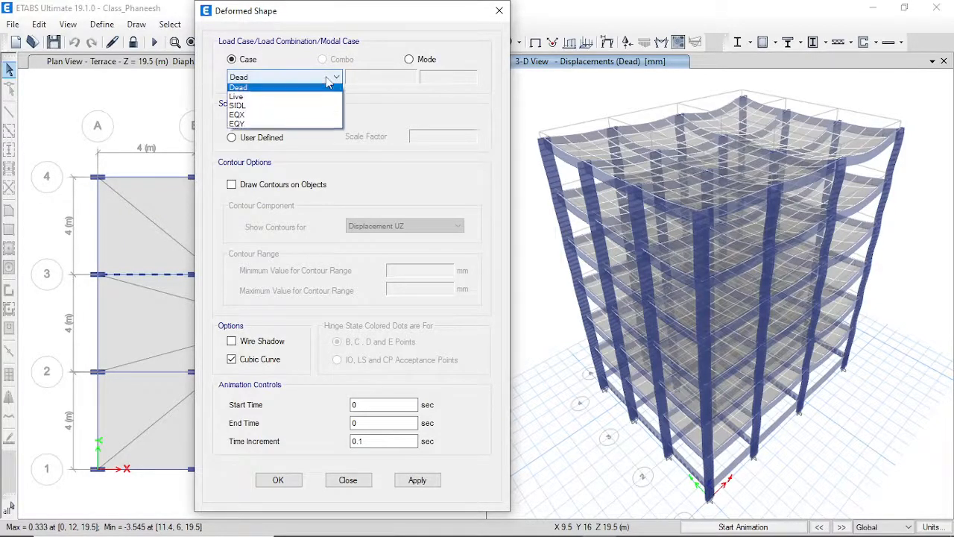
click(271, 119)
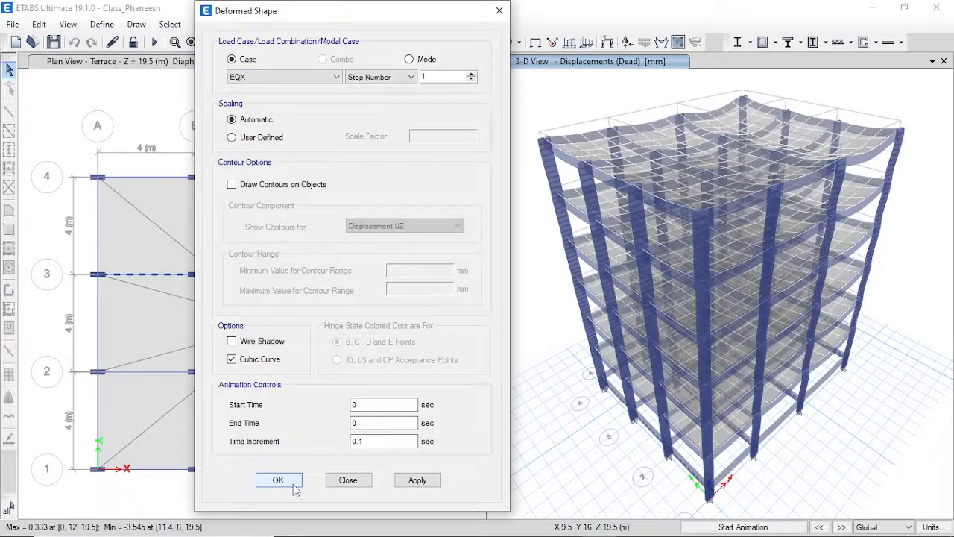
click(417, 481)
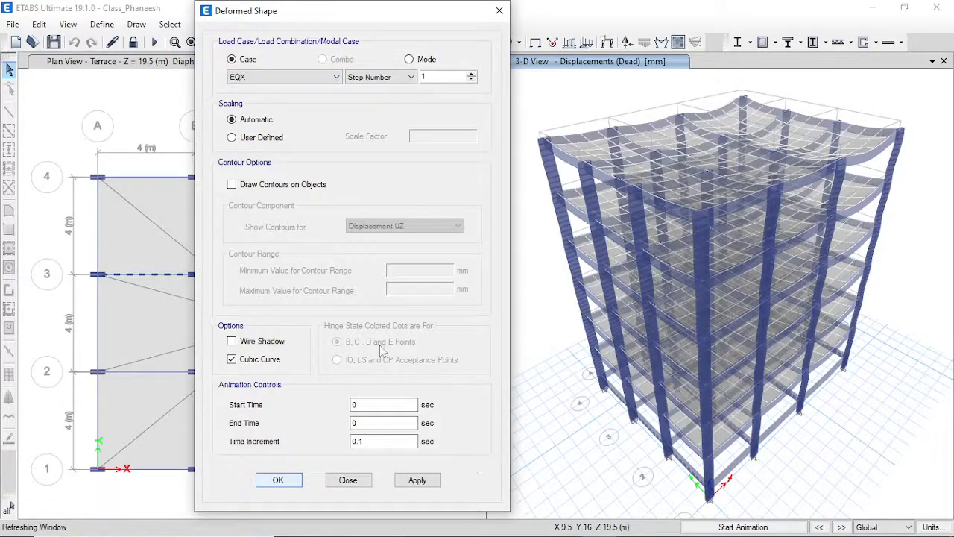
click(274, 483)
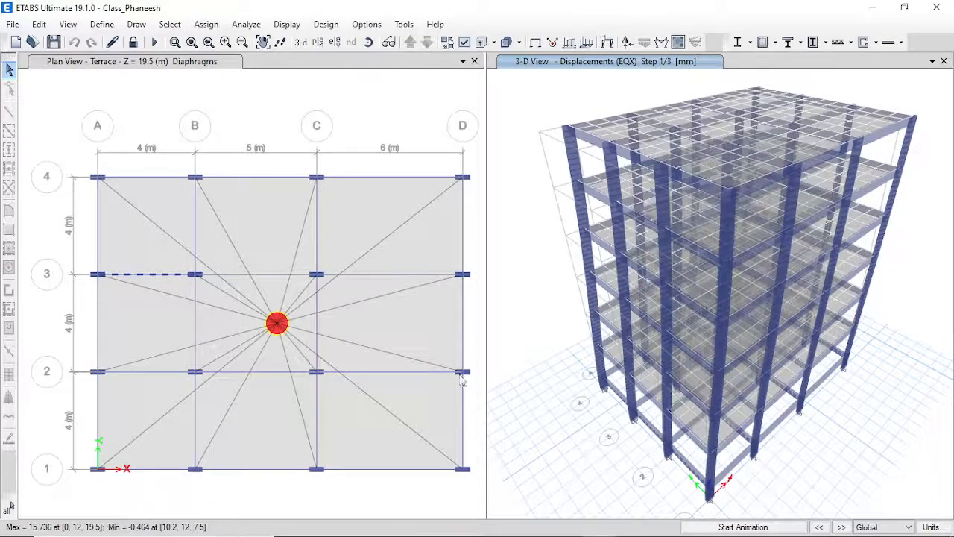
Animate the EQX deformed shape and lower the Windows system volume.
click(736, 528)
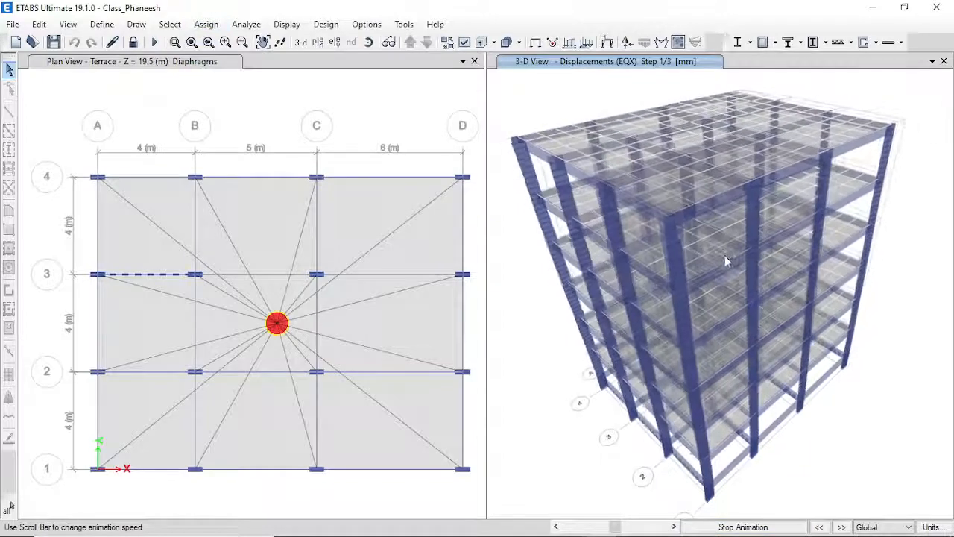
mouse_move(888, 520)
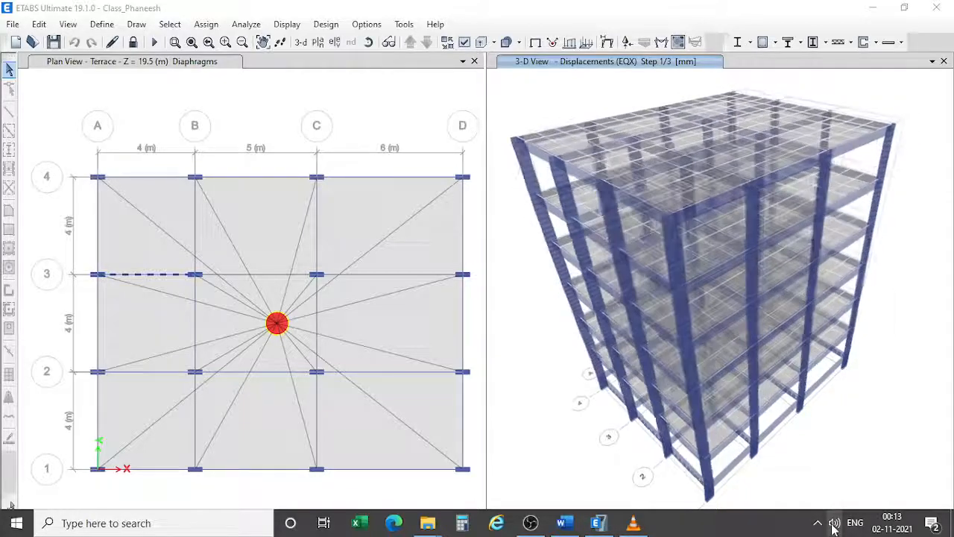
click(833, 524)
drag(861, 489, 771, 492)
click(749, 216)
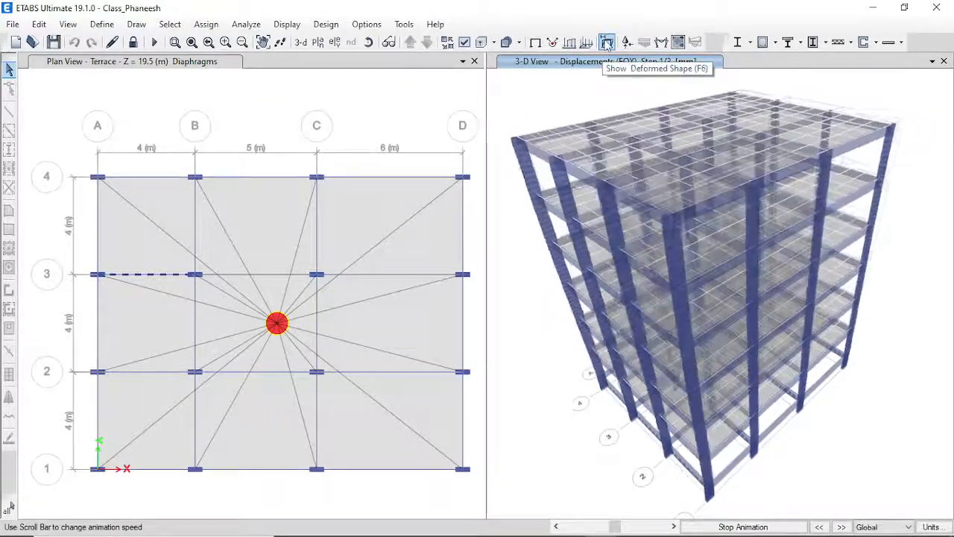
Show the EQY deformed shape, animate it, then stop the animation.
click(608, 43)
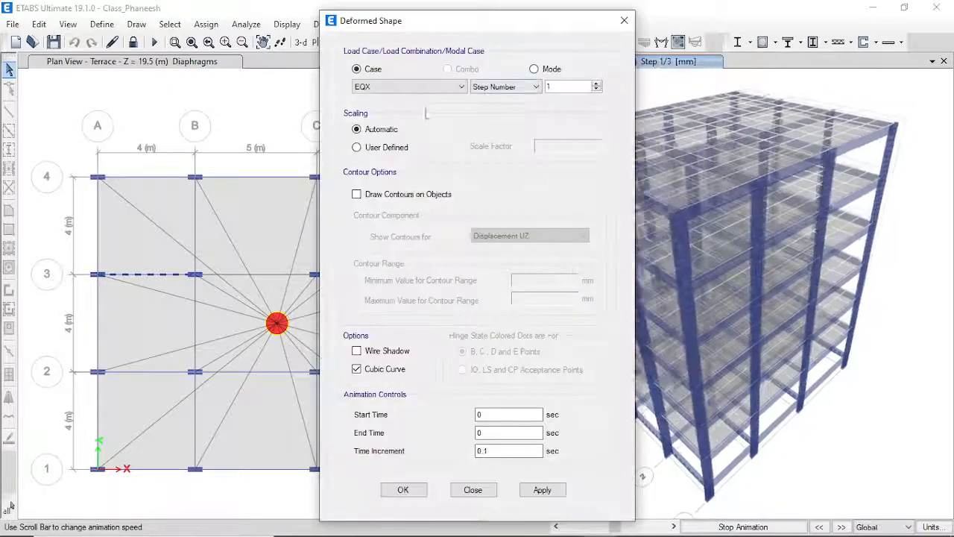
click(380, 88)
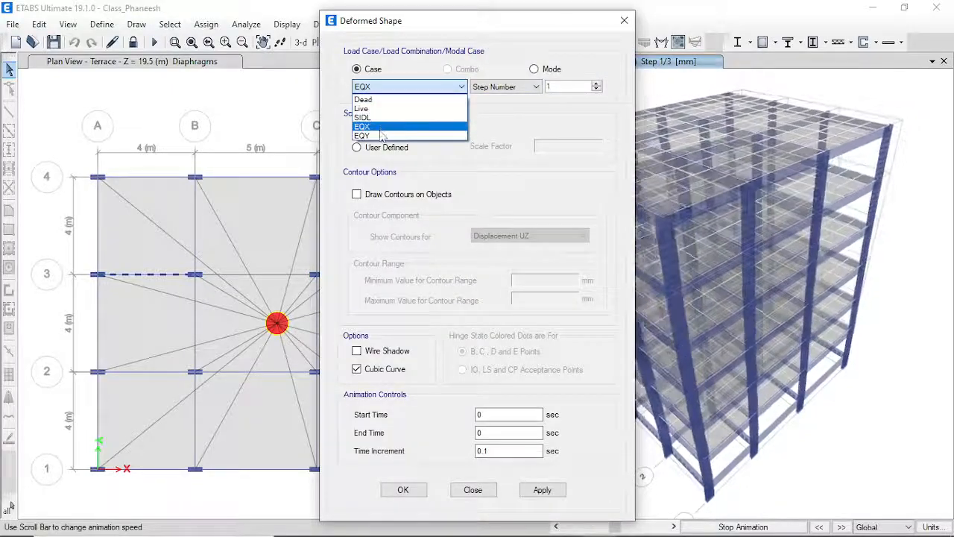
click(378, 137)
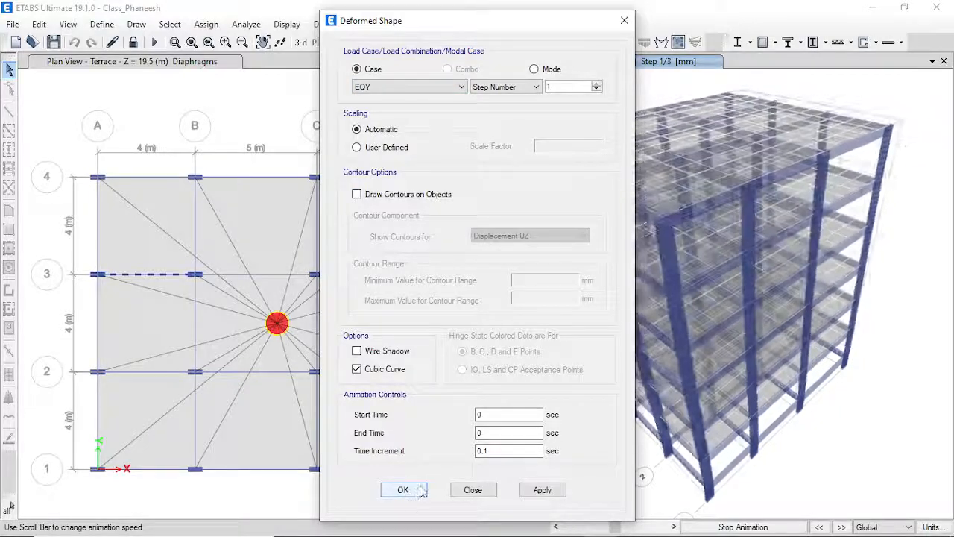
click(422, 491)
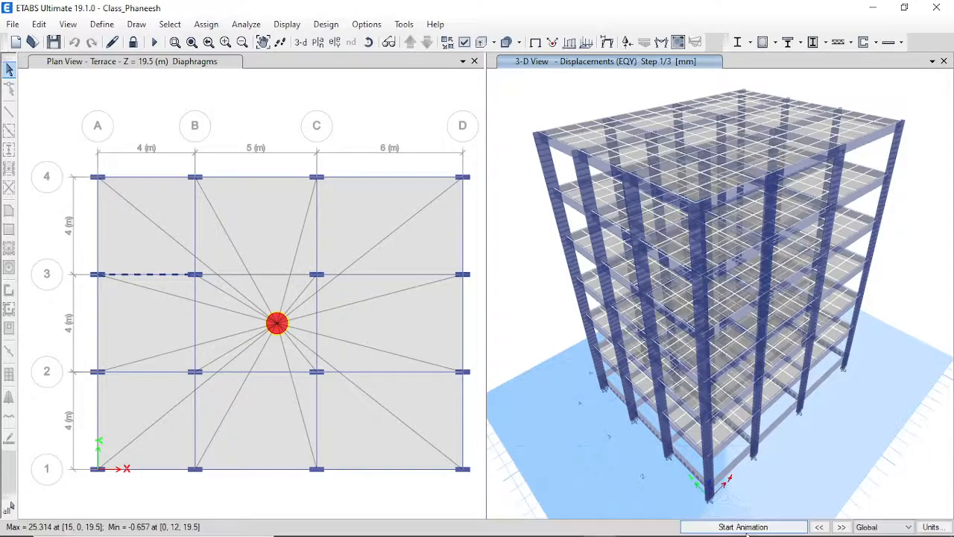
click(746, 527)
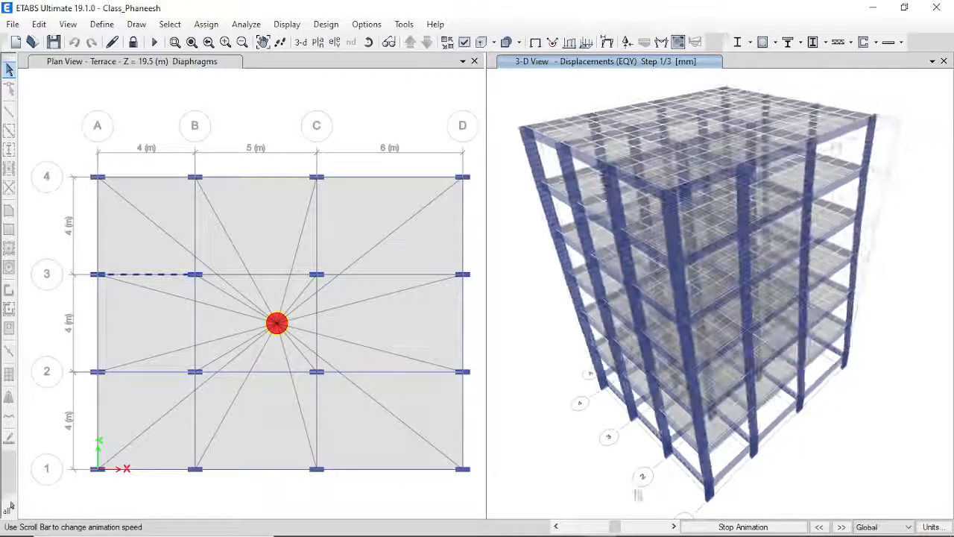
click(742, 528)
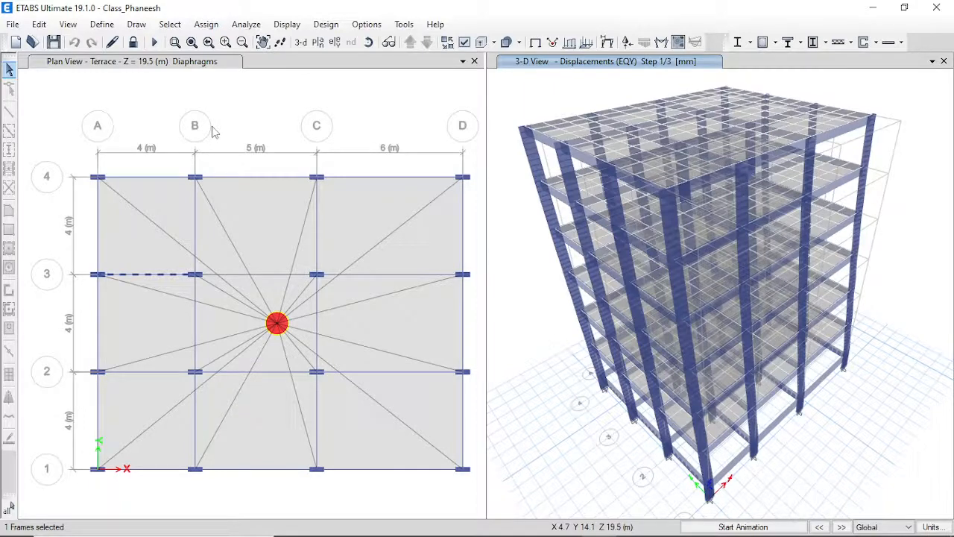
Bring the OBS Studio window to the front from the taskbar.
mouse_move(429, 535)
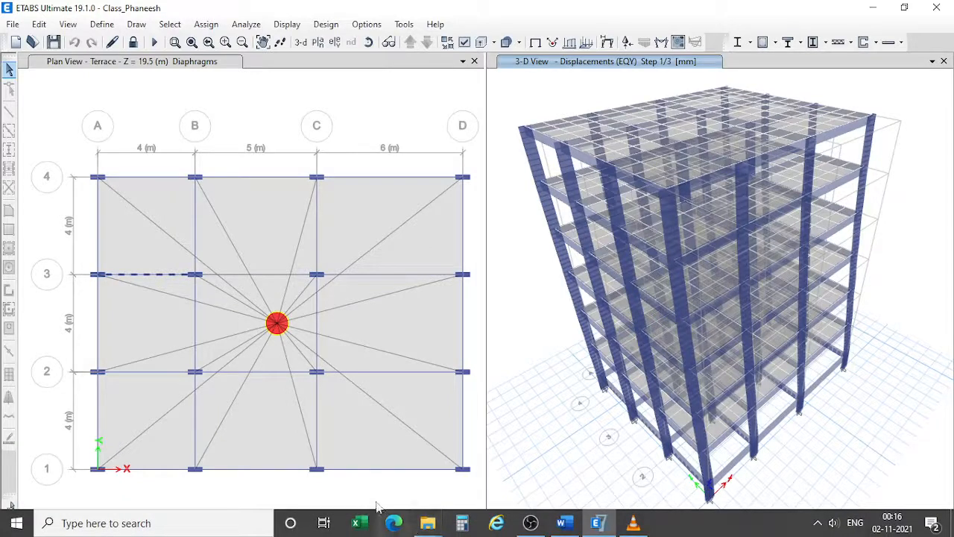
click(537, 523)
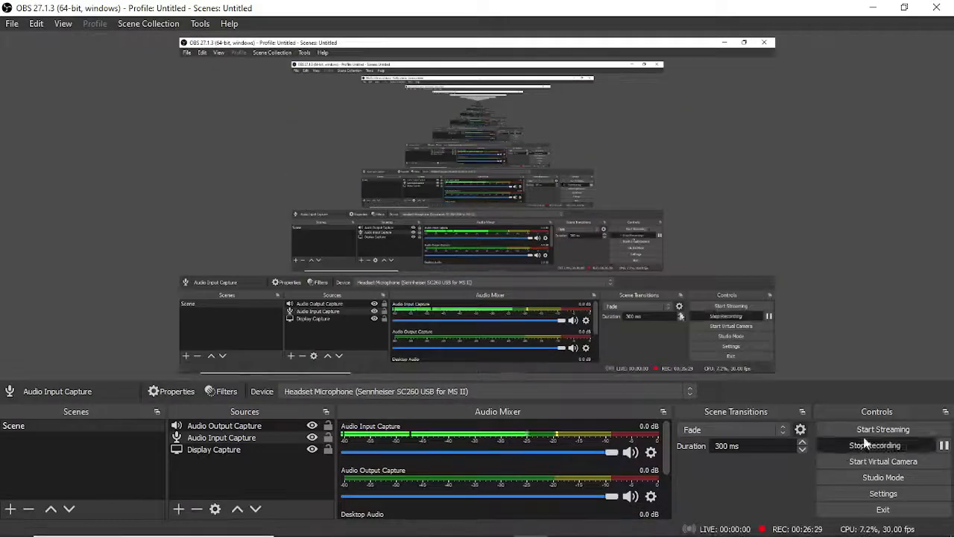